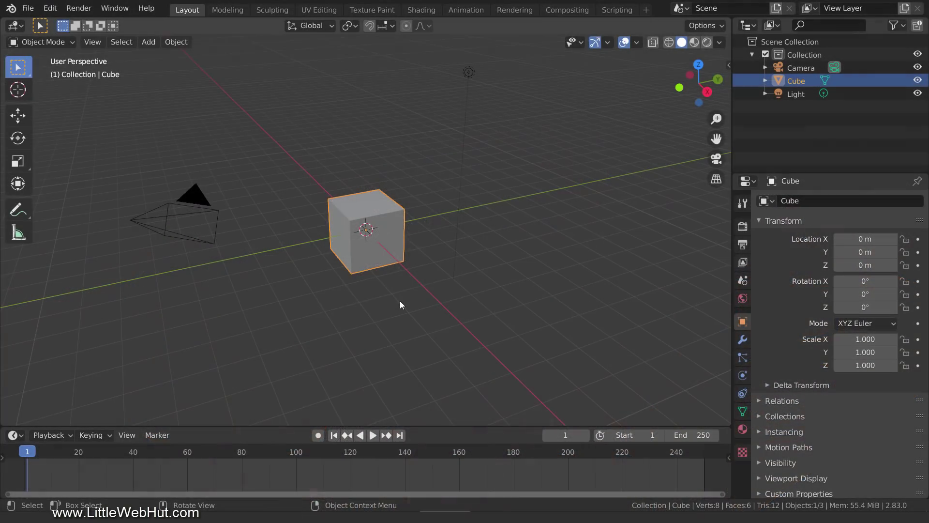
- Delete the default cube from the scene
{"action": "key", "text": "x"}
{"action": "left_click", "coordinate": [399, 300]}
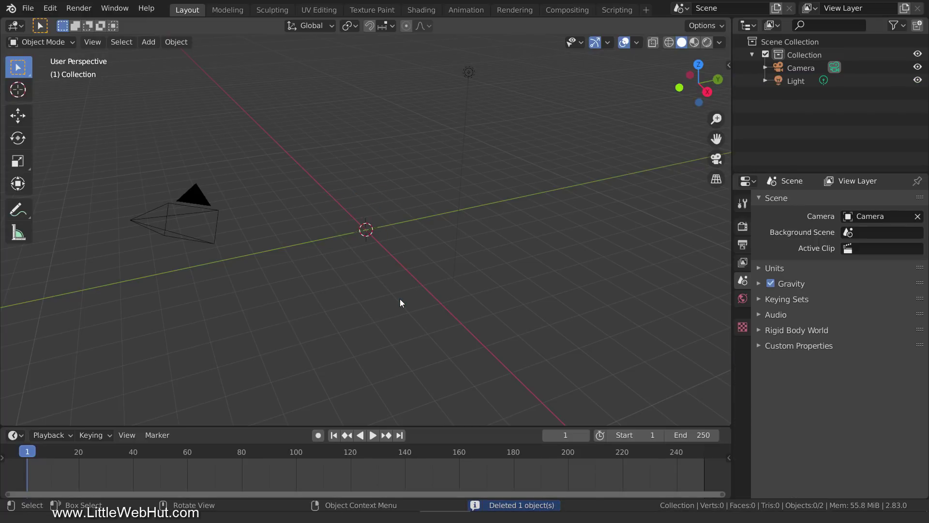
- Add a UV sphere at the origin and scale it to 0.25 on all axes
{"action": "key", "text": "shift+a"}
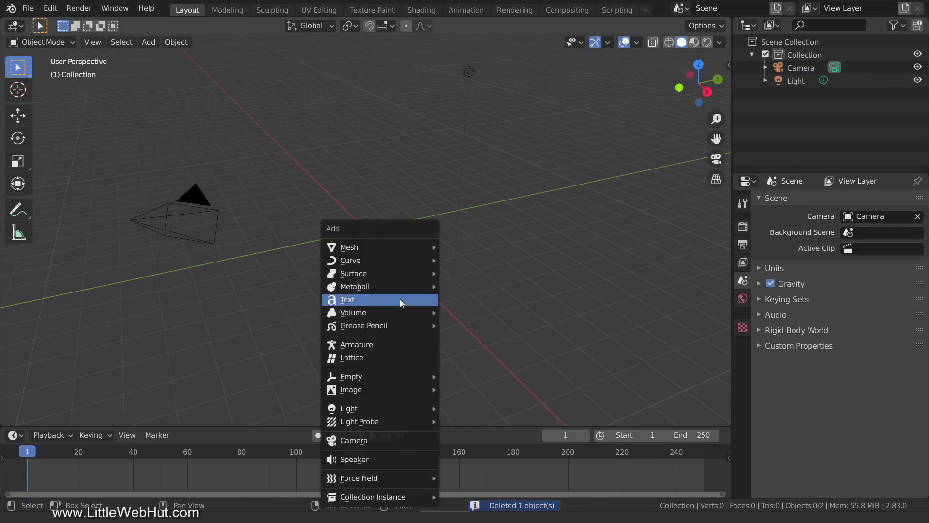
{"action": "mouse_move", "coordinate": [408, 245]}
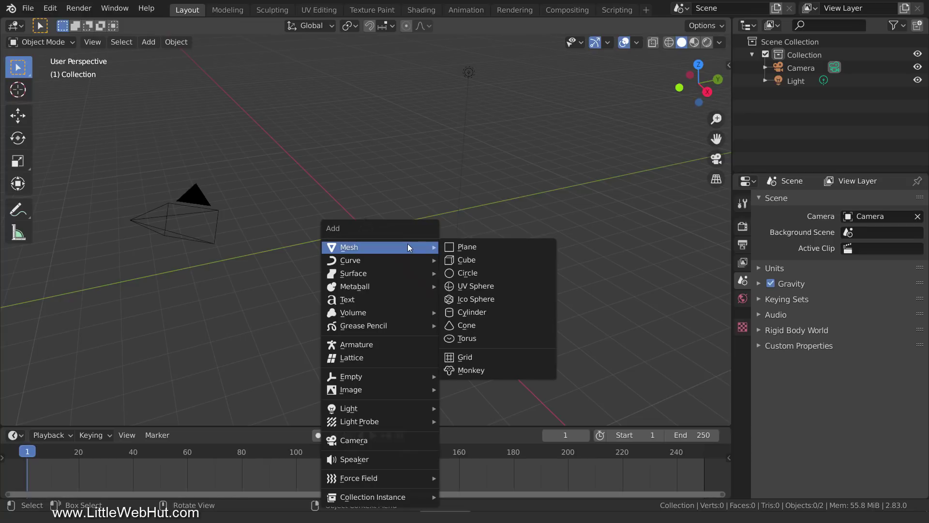
{"action": "left_click", "coordinate": [509, 287]}
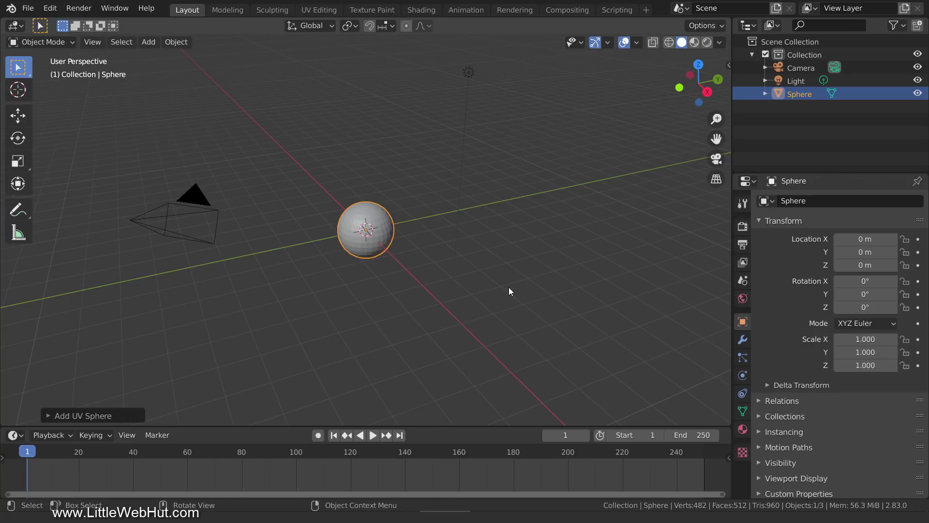
{"action": "type", "text": "s"}
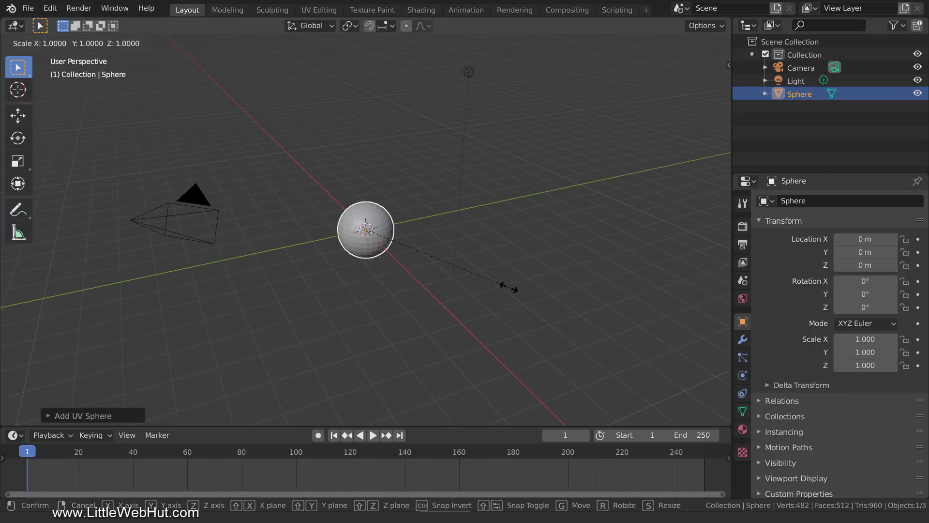
{"action": "type", "text": ".25"}
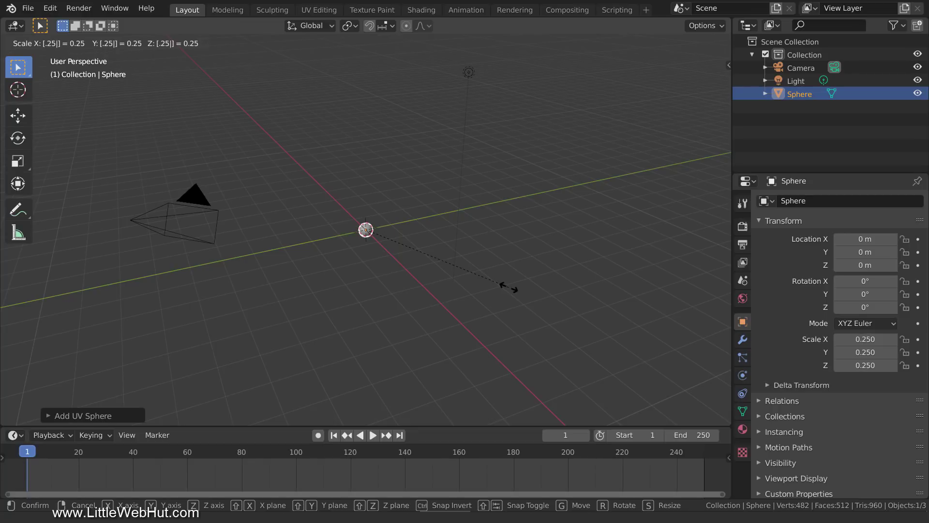
{"action": "key", "text": "Return"}
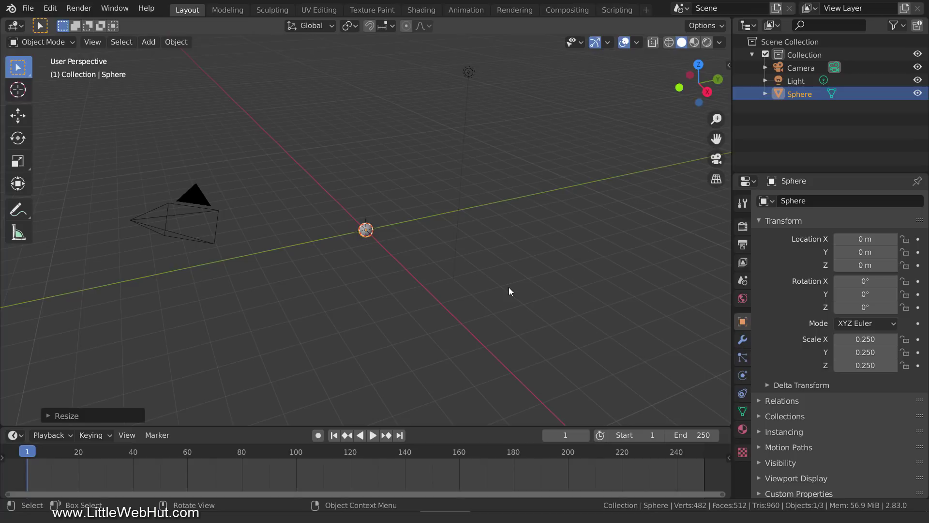
- Save the scene as liquid.blend in the C:\demo folder
{"action": "left_click", "coordinate": [28, 8]}
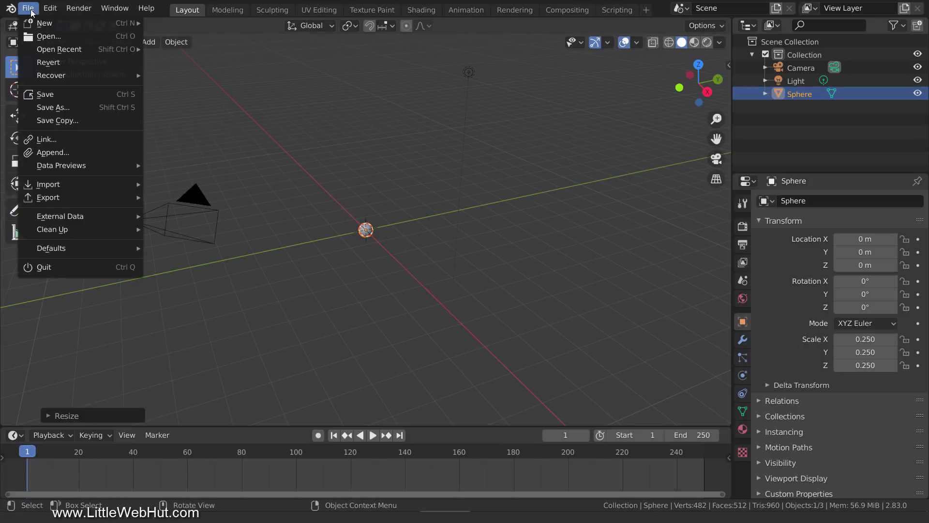
{"action": "left_click", "coordinate": [71, 106]}
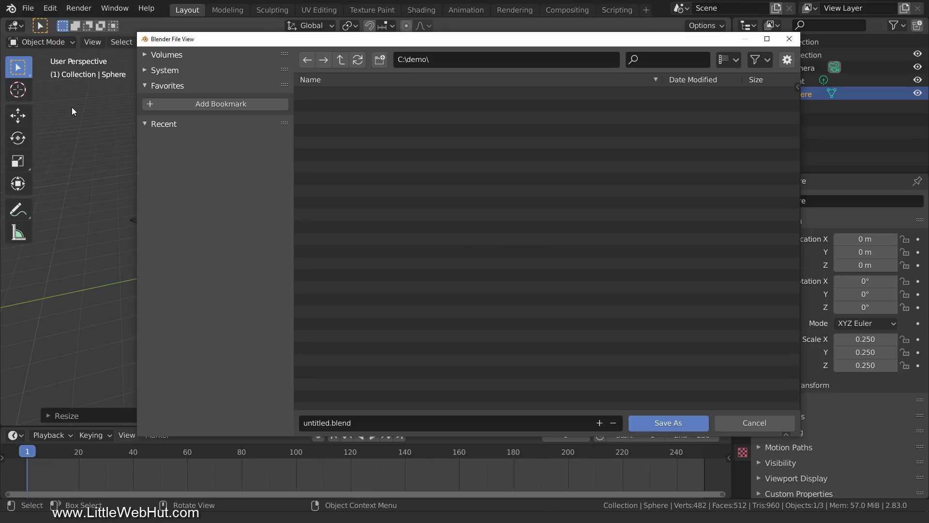
{"action": "left_click", "coordinate": [317, 426]}
{"action": "type", "text": "li"}
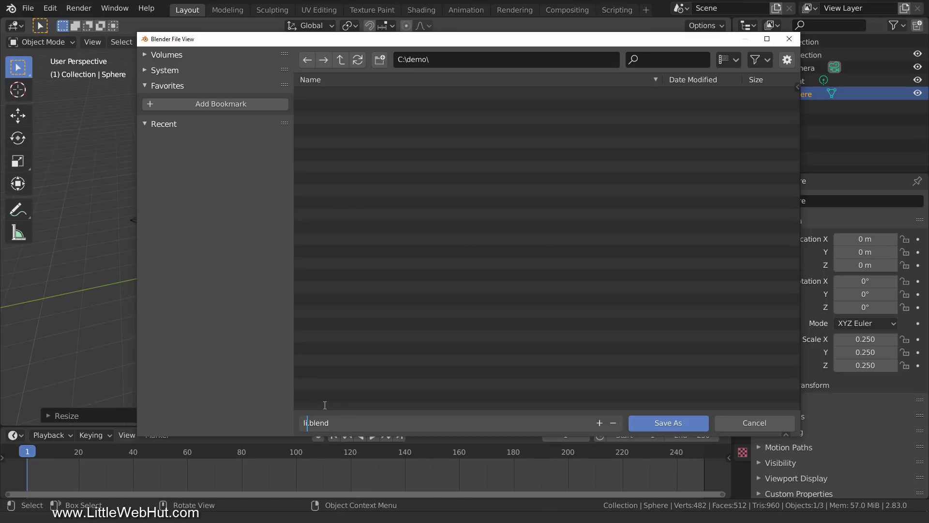
{"action": "type", "text": "quid"}
{"action": "key", "text": "Return"}
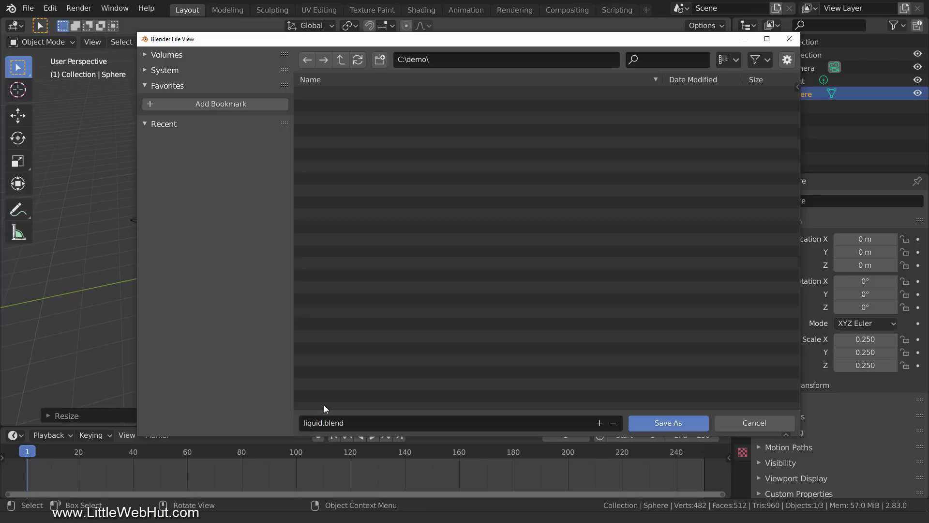
{"action": "left_click", "coordinate": [678, 425]}
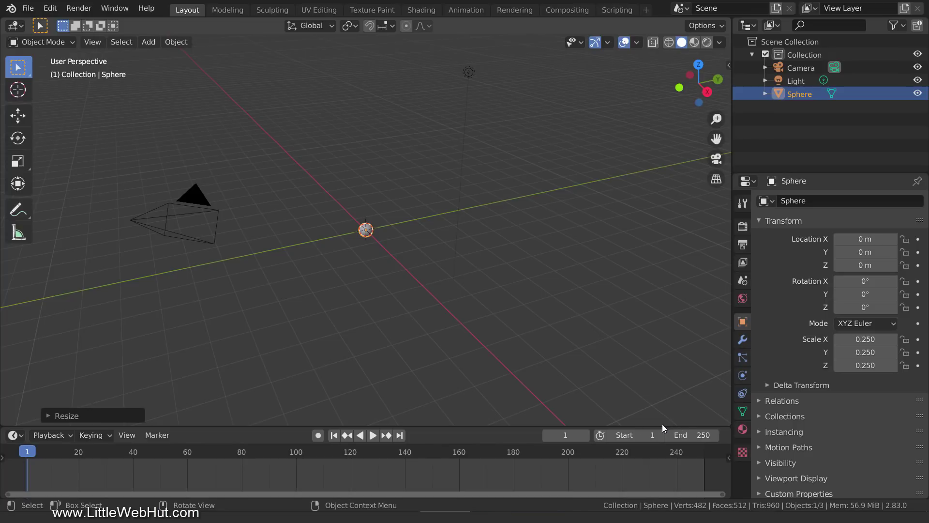
- Apply Quick Liquid to the sphere, creating a Liquid Domain box around it
{"action": "left_click", "coordinate": [185, 45]}
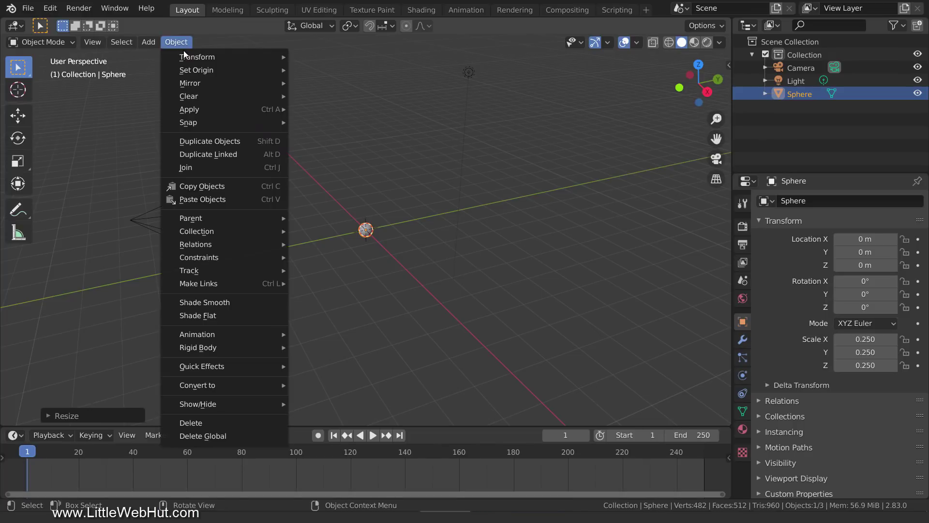
{"action": "mouse_move", "coordinate": [249, 367]}
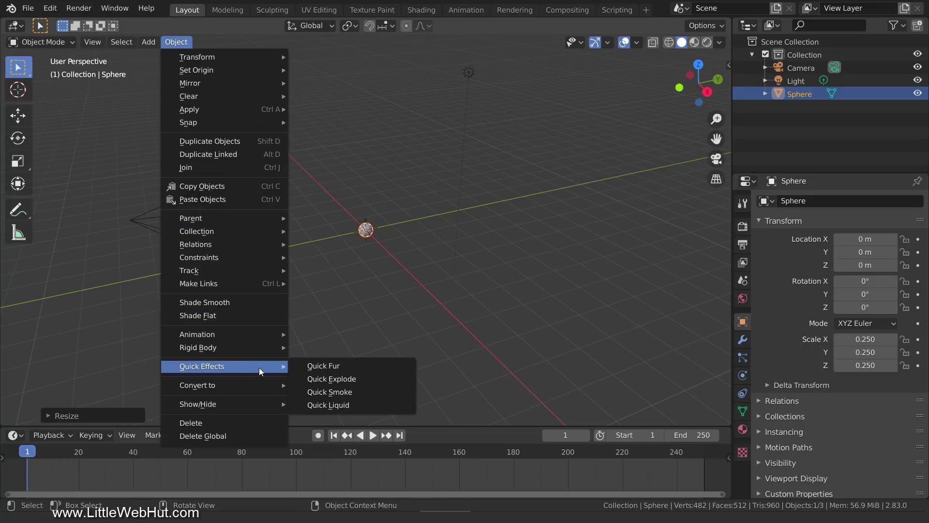
{"action": "left_click", "coordinate": [360, 406]}
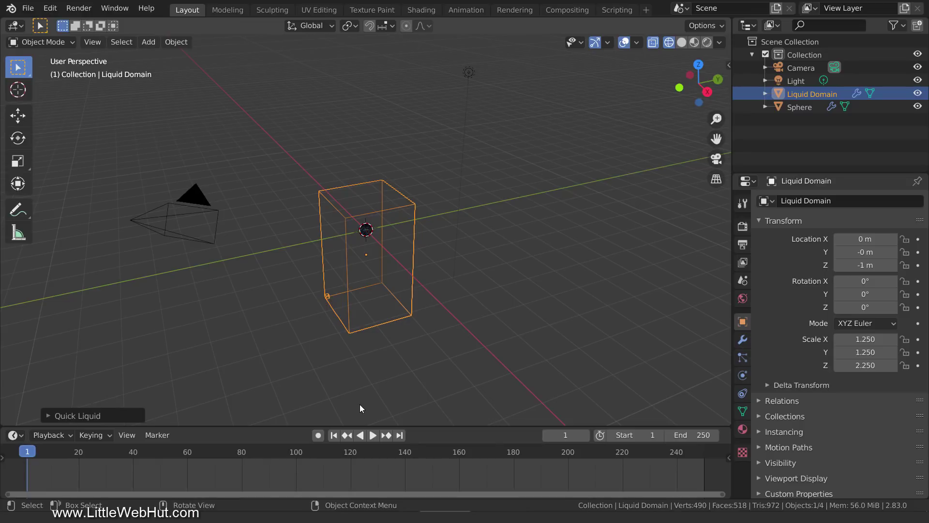
- Set the Liquid Domain dimensions to X 6 m, Y 6 m and Z 3 m
{"action": "key", "text": "n"}
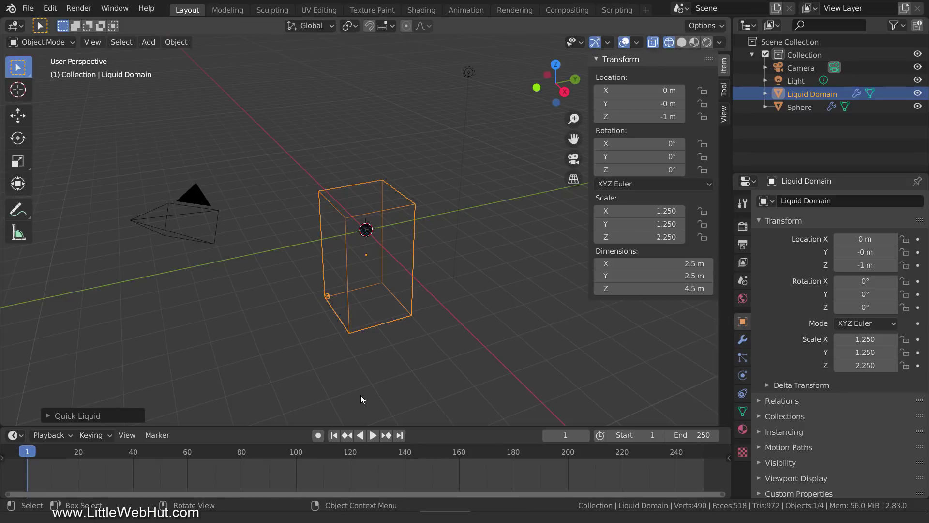
{"action": "left_click", "coordinate": [687, 263]}
{"action": "type", "text": "6"}
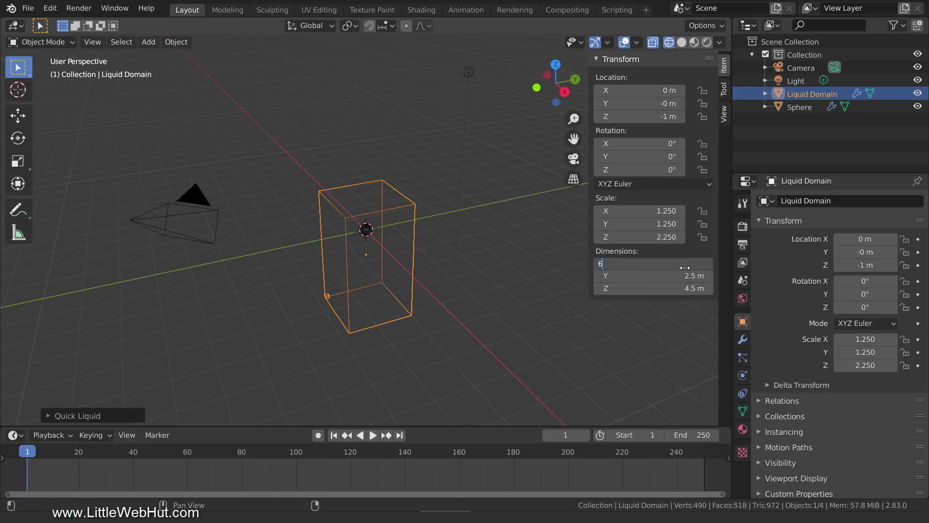
{"action": "key", "text": "Return"}
{"action": "left_click", "coordinate": [685, 276]}
{"action": "type", "text": "6"}
{"action": "key", "text": "Return"}
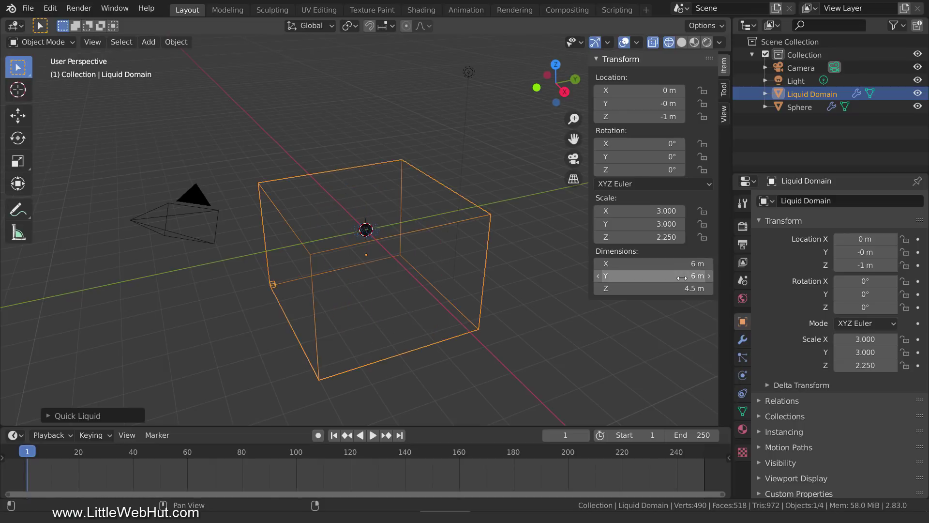
{"action": "left_click", "coordinate": [682, 288]}
{"action": "type", "text": "3"}
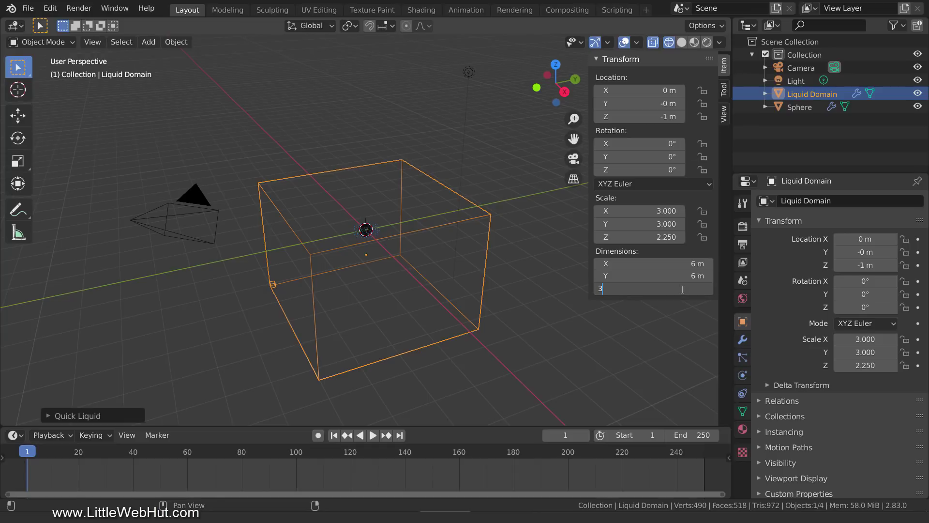
{"action": "key", "text": "Return"}
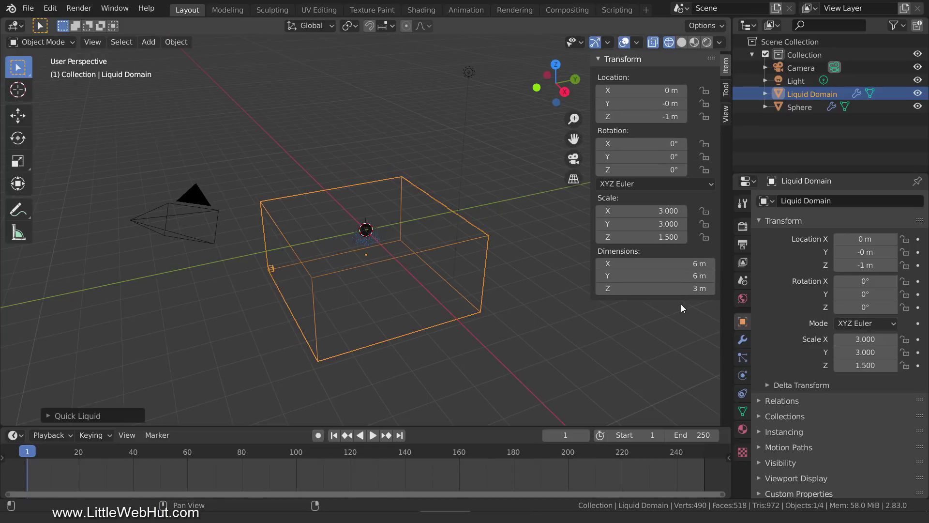
{"action": "key", "text": "n"}
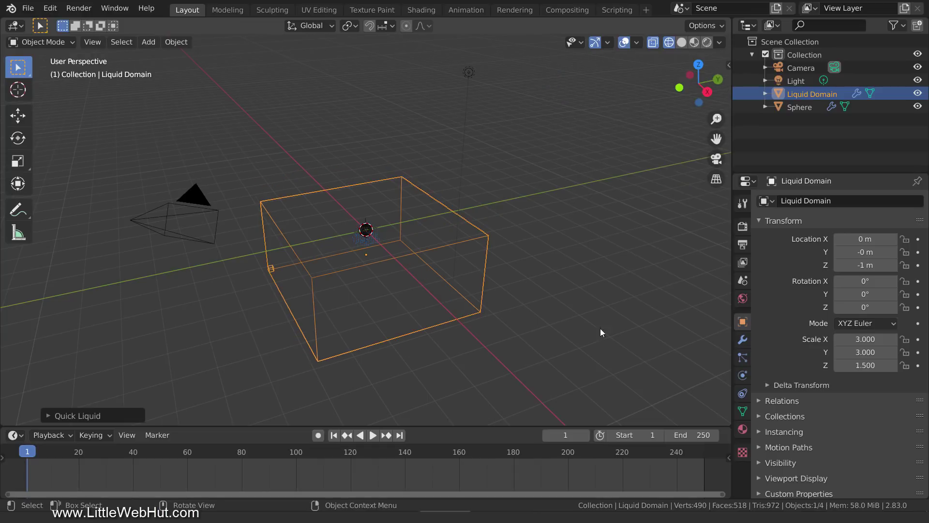
{"action": "scroll", "coordinate": [570, 329], "scroll_direction": "up", "scroll_amount": 4}
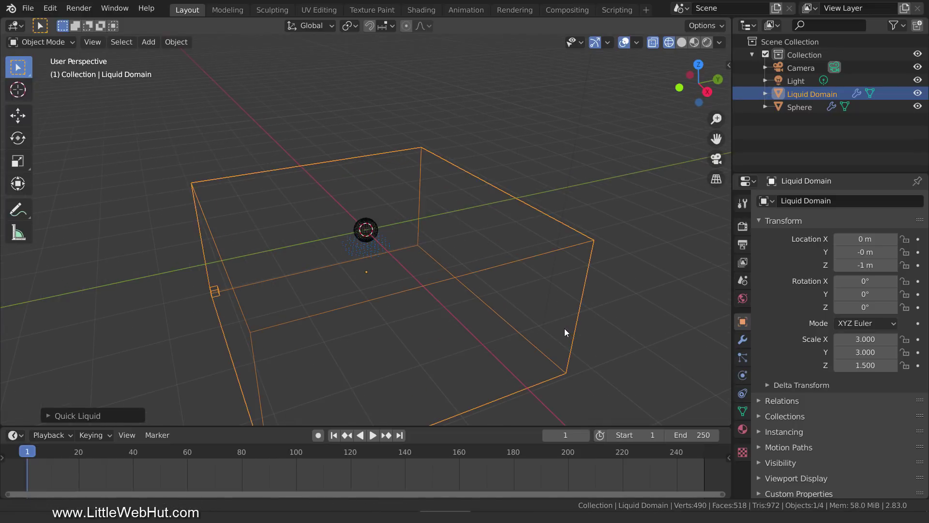
{"action": "middle_click_drag", "start_coordinate": [565, 328], "coordinate": [570, 248], "text": "shift"}
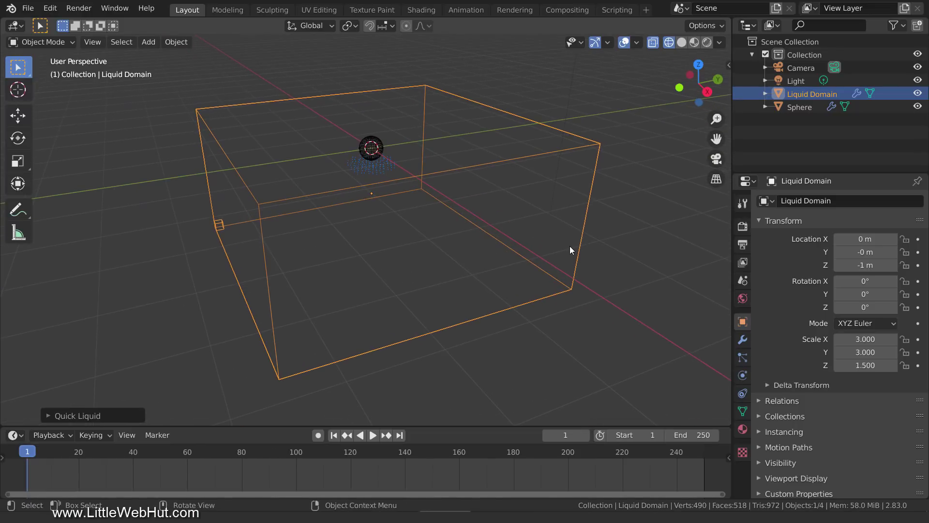
- Set the sphere's fluid flow behaviour to Inflow
{"action": "left_click", "coordinate": [381, 149]}
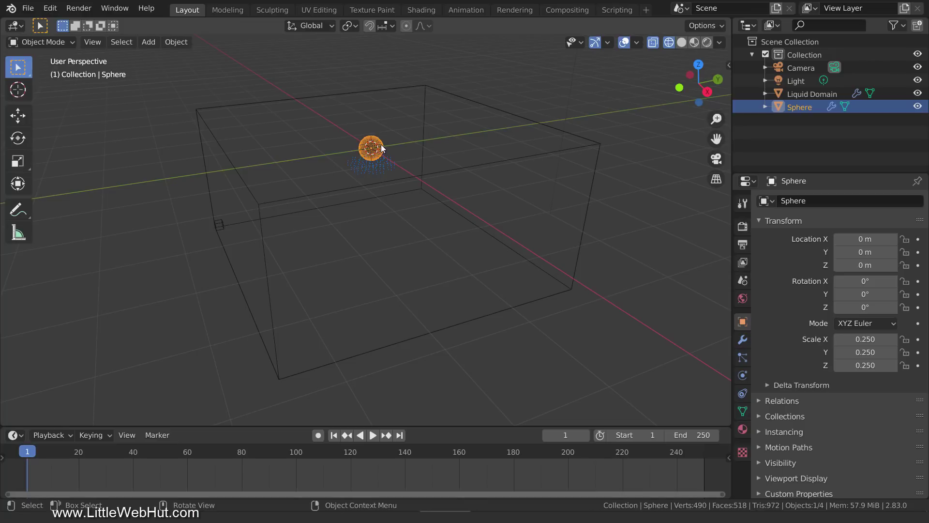
{"action": "left_click", "coordinate": [742, 375]}
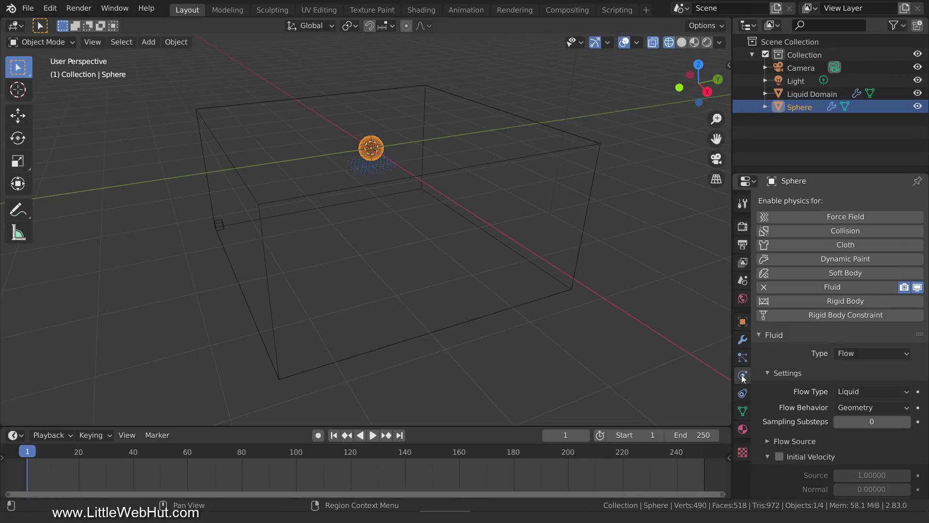
{"action": "left_click", "coordinate": [858, 404]}
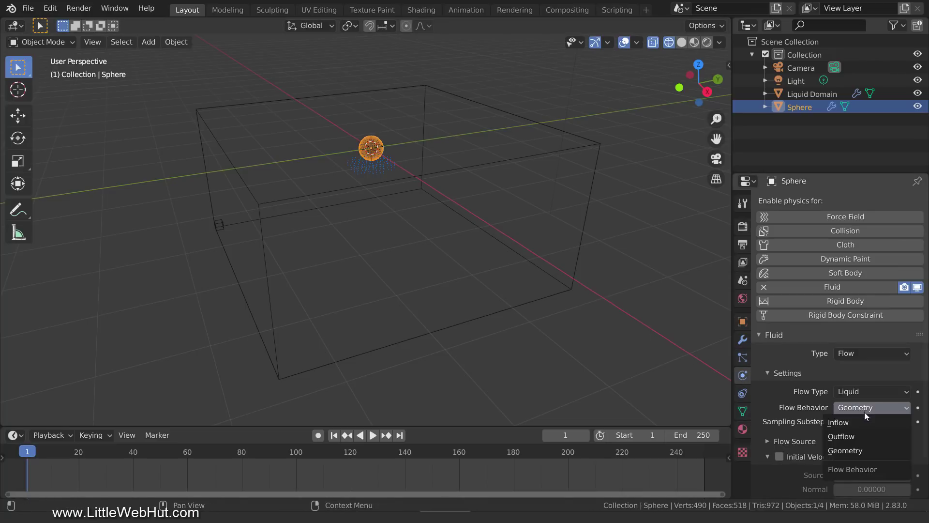
{"action": "left_click", "coordinate": [864, 421]}
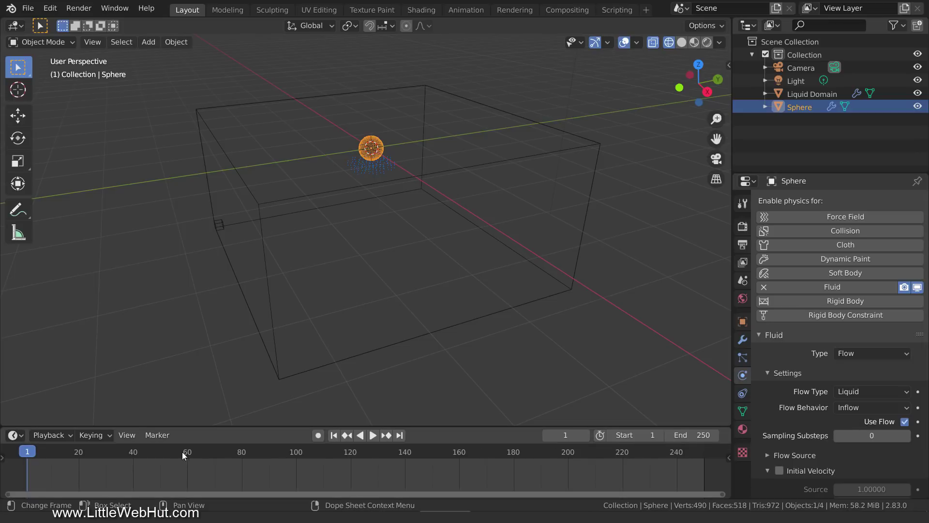
- Keyframe Use Flow on at frame 50 and off at frame 51
{"action": "left_click", "coordinate": [161, 452]}
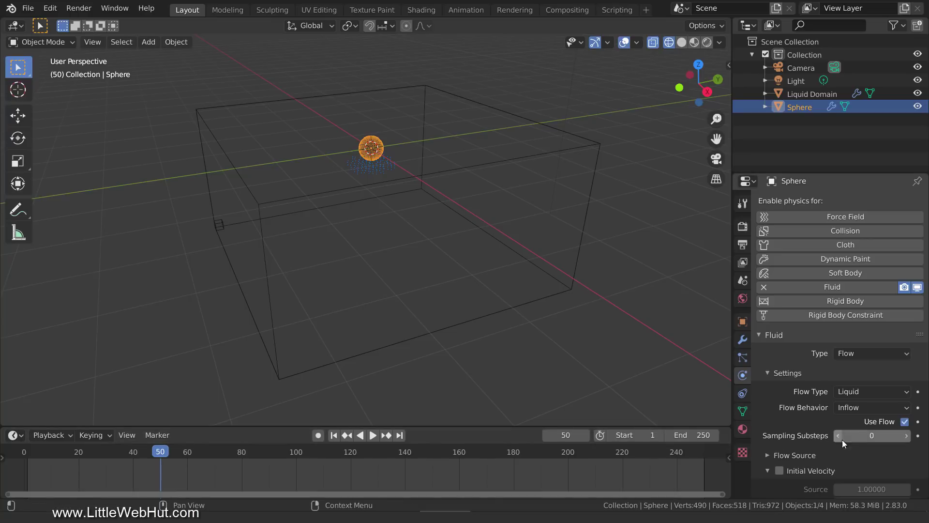
{"action": "right_click", "coordinate": [906, 423]}
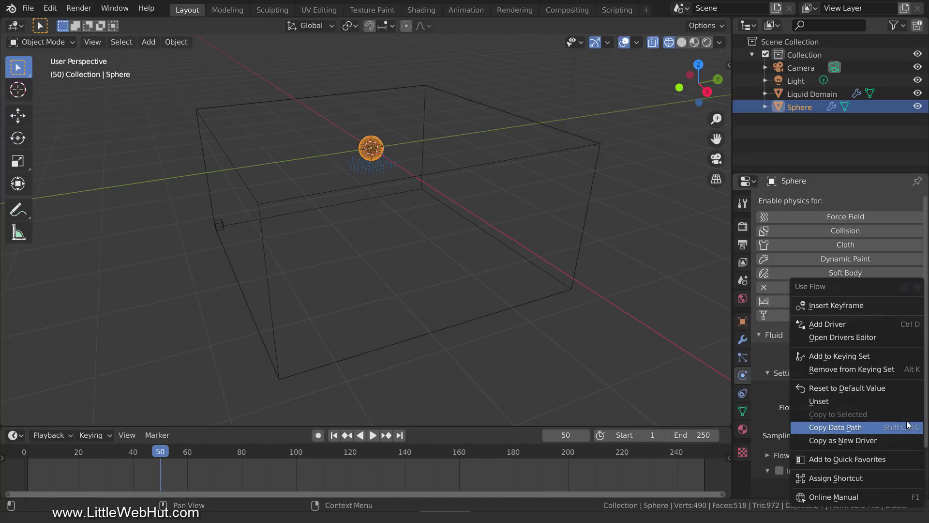
{"action": "left_click", "coordinate": [895, 307]}
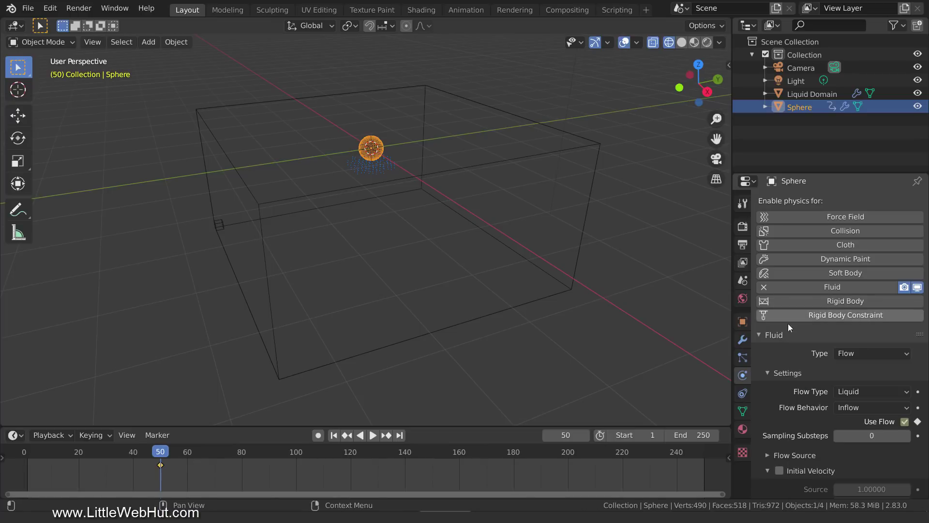
{"action": "left_click", "coordinate": [164, 458]}
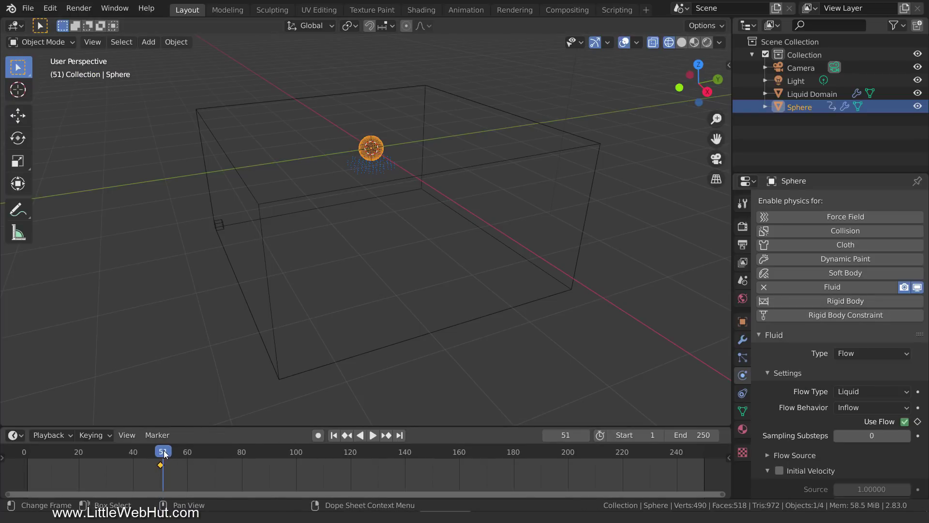
{"action": "left_click", "coordinate": [905, 421]}
{"action": "right_click", "coordinate": [904, 421]}
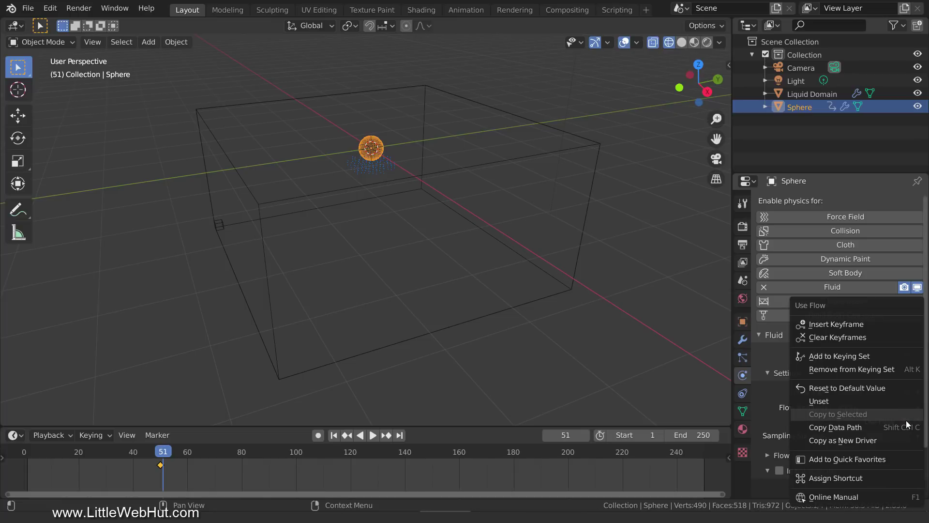
{"action": "left_click", "coordinate": [893, 323]}
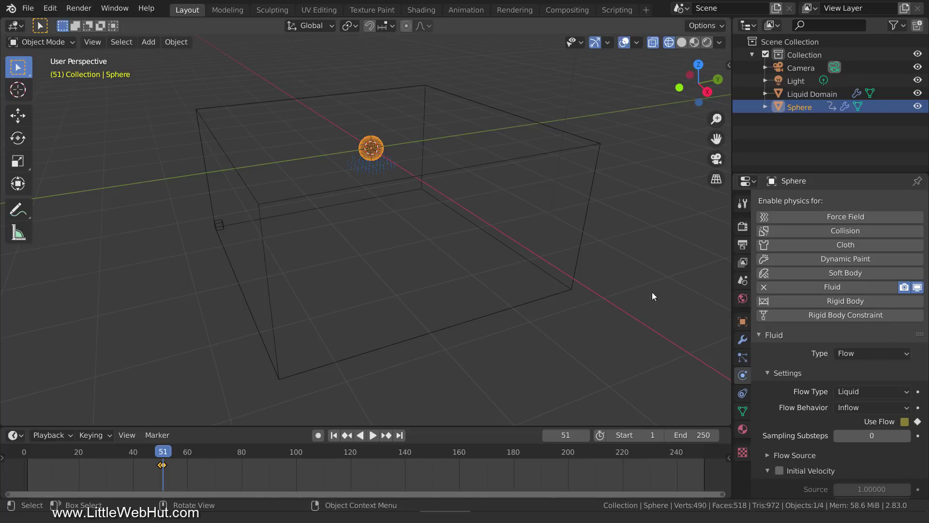
- Set the Liquid Domain's Resolution Divisions to 64 and Time Scale to 0.5
{"action": "left_click", "coordinate": [571, 289]}
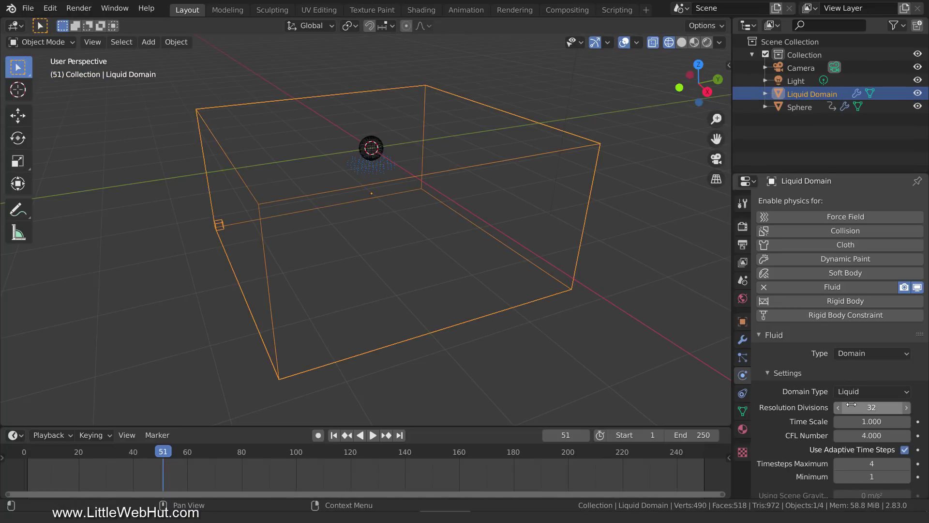
{"action": "left_click", "coordinate": [869, 407]}
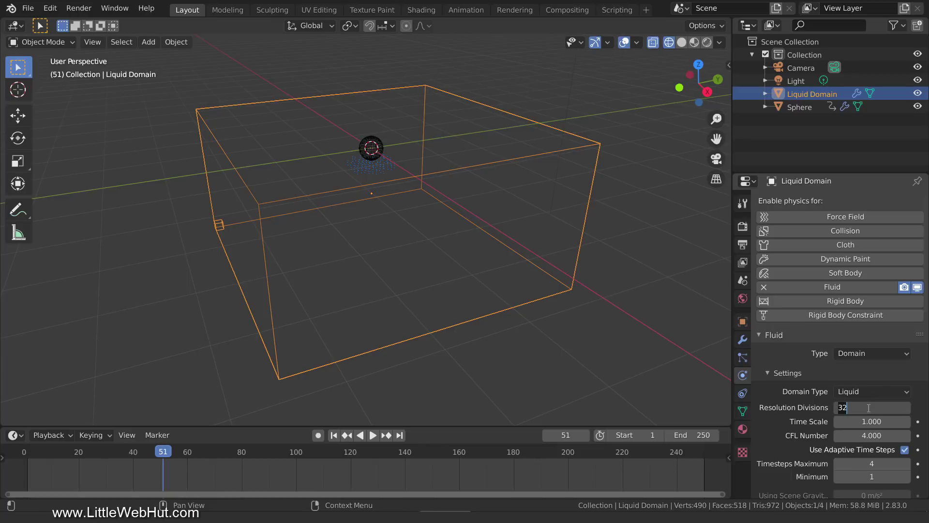
{"action": "type", "text": "64"}
{"action": "key", "text": "Return"}
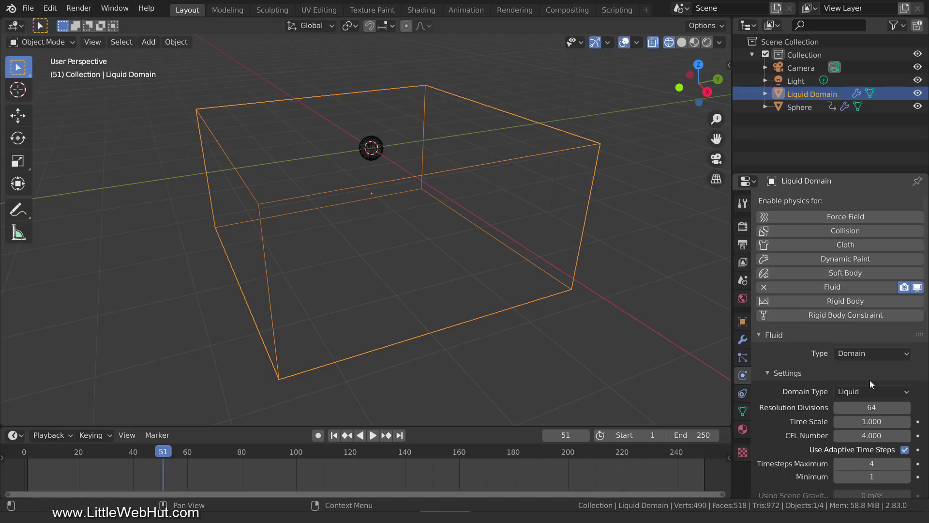
{"action": "left_click", "coordinate": [868, 422]}
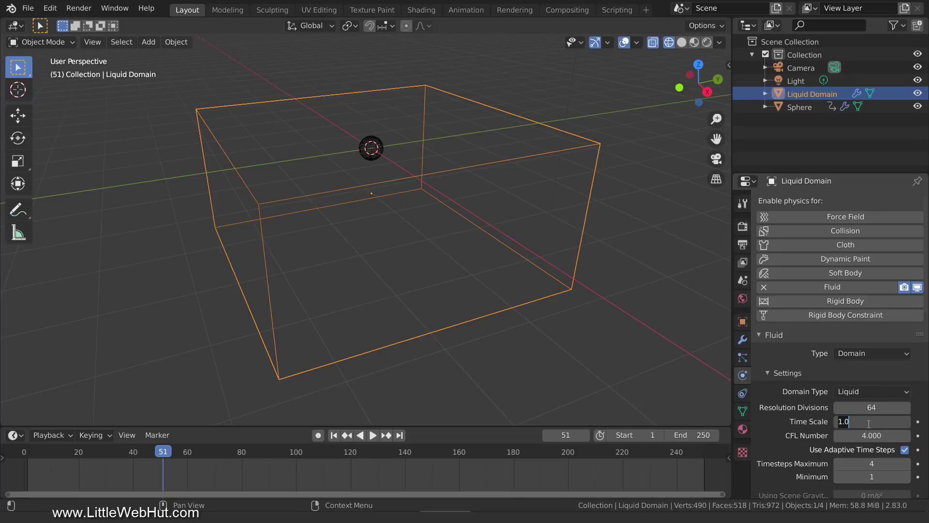
{"action": "type", "text": "0.5"}
{"action": "key", "text": "Return"}
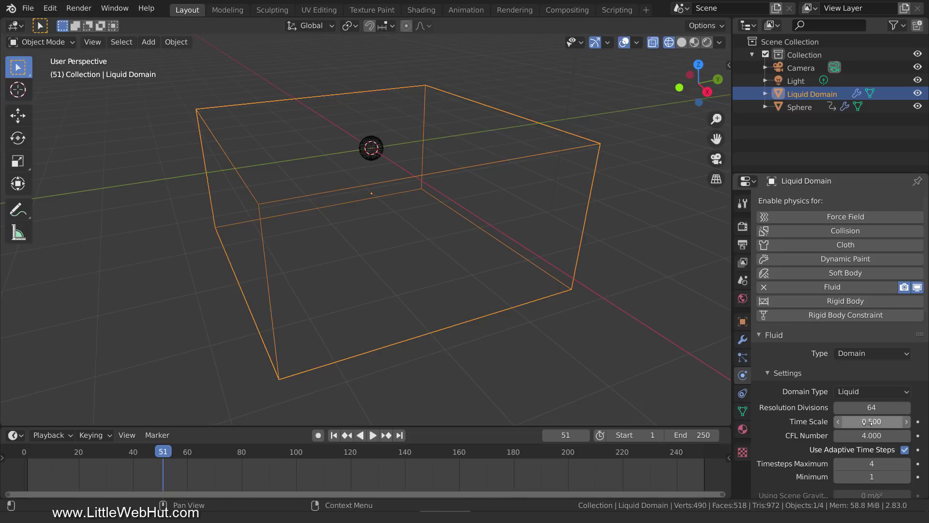
- Keyframe the domain's Time Scale at 0.5 on frame 50 and 0 on frame 90
{"action": "left_click", "coordinate": [161, 451]}
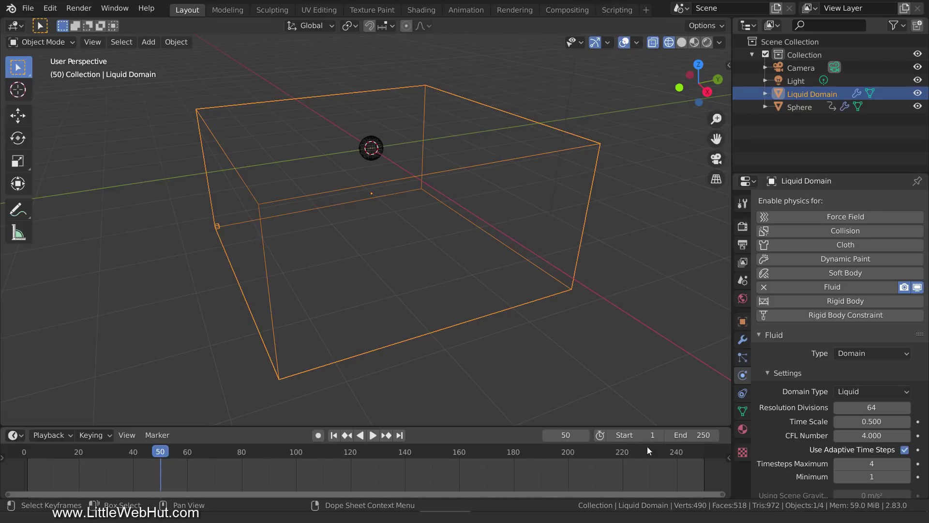
{"action": "right_click", "coordinate": [851, 421]}
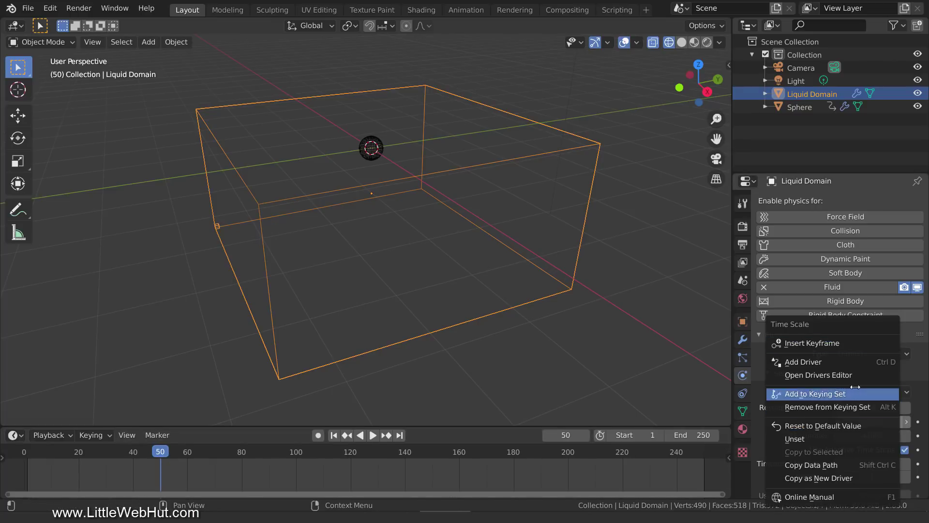
{"action": "left_click", "coordinate": [866, 344]}
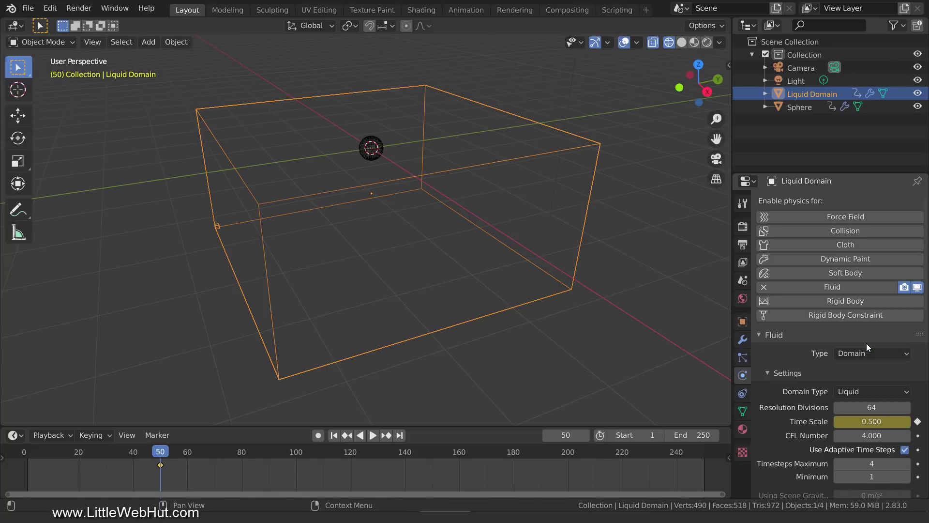
{"action": "left_click", "coordinate": [271, 451]}
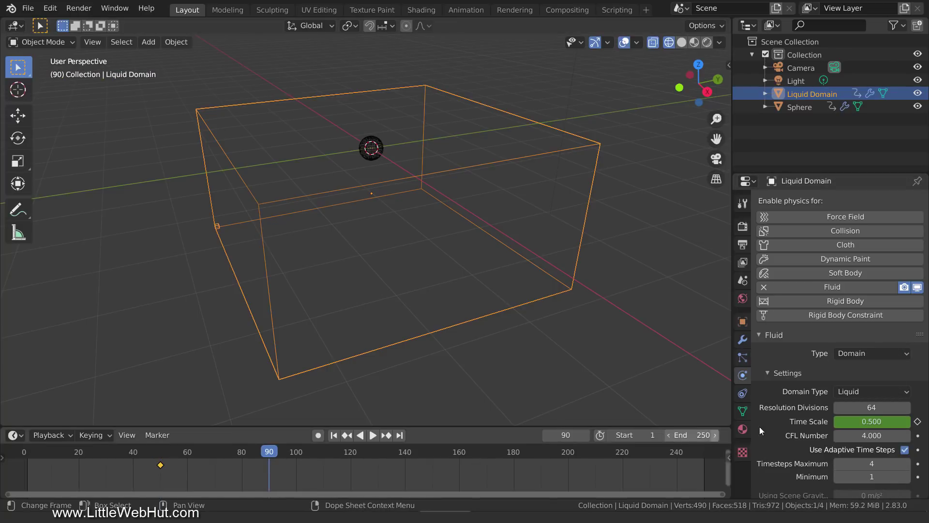
{"action": "left_click", "coordinate": [858, 421]}
{"action": "type", "text": "0"}
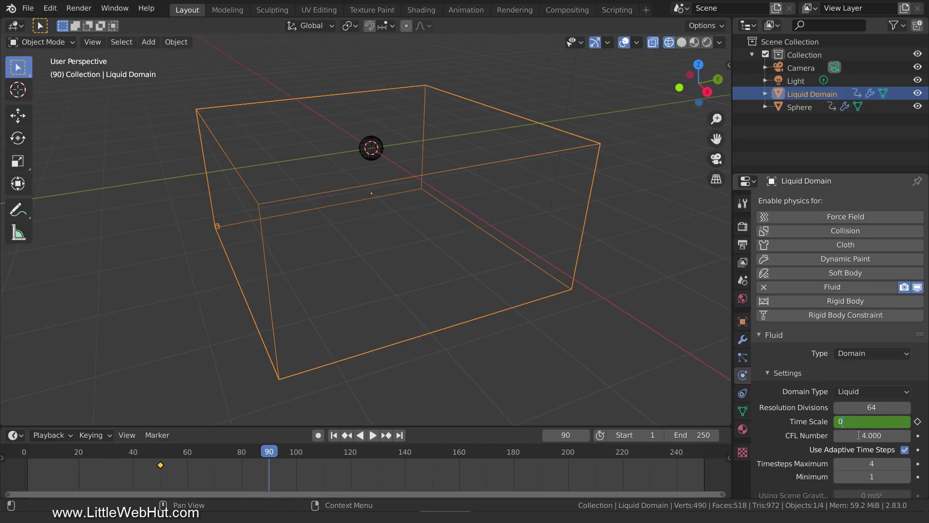
{"action": "key", "text": "Return"}
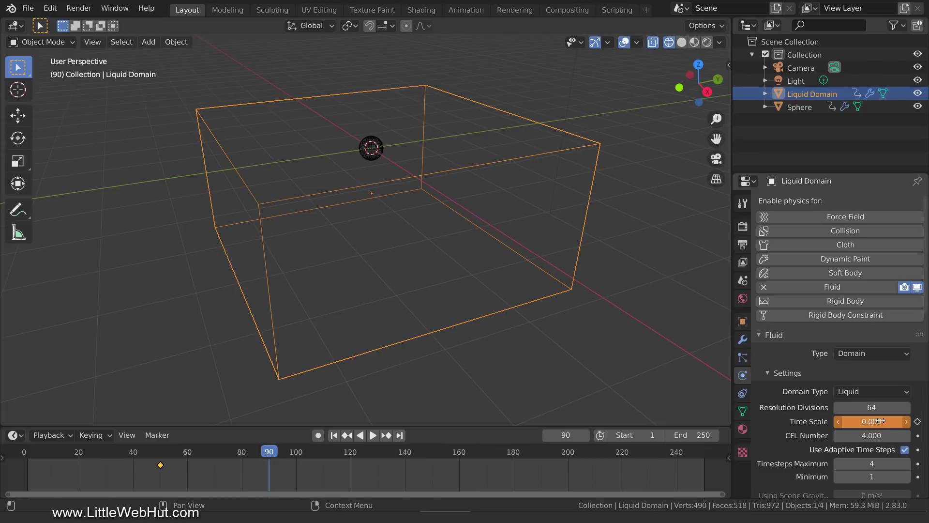
{"action": "right_click", "coordinate": [880, 421]}
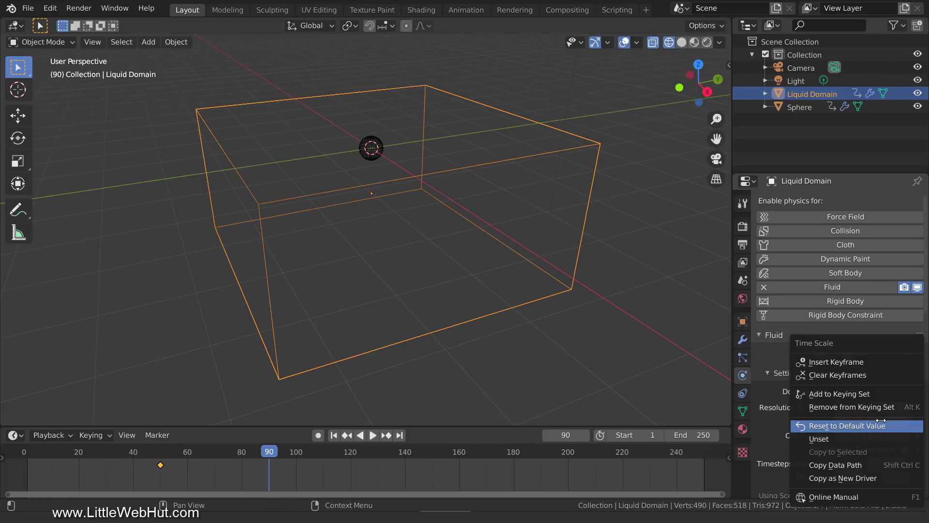
{"action": "left_click", "coordinate": [895, 362]}
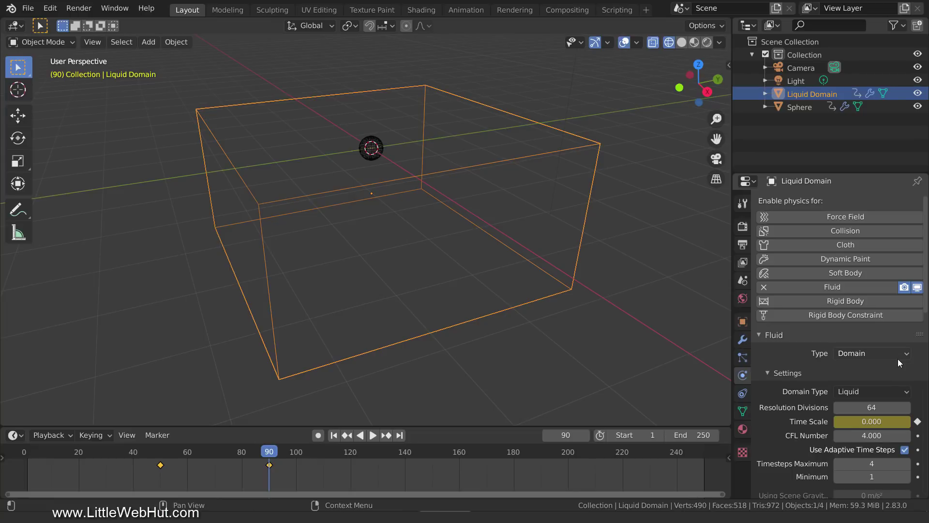
- Set the timeline End frame to 90
{"action": "left_click", "coordinate": [701, 434]}
{"action": "type", "text": "90"}
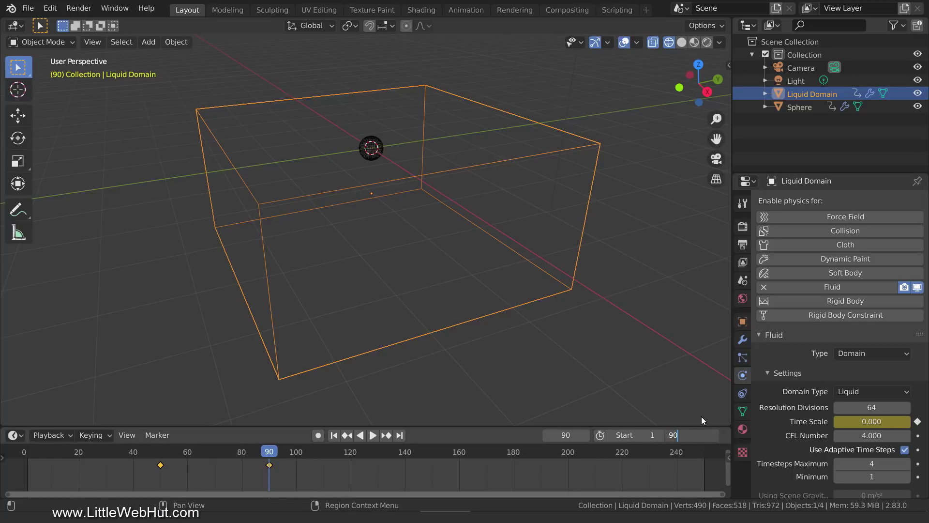
{"action": "key", "text": "Return"}
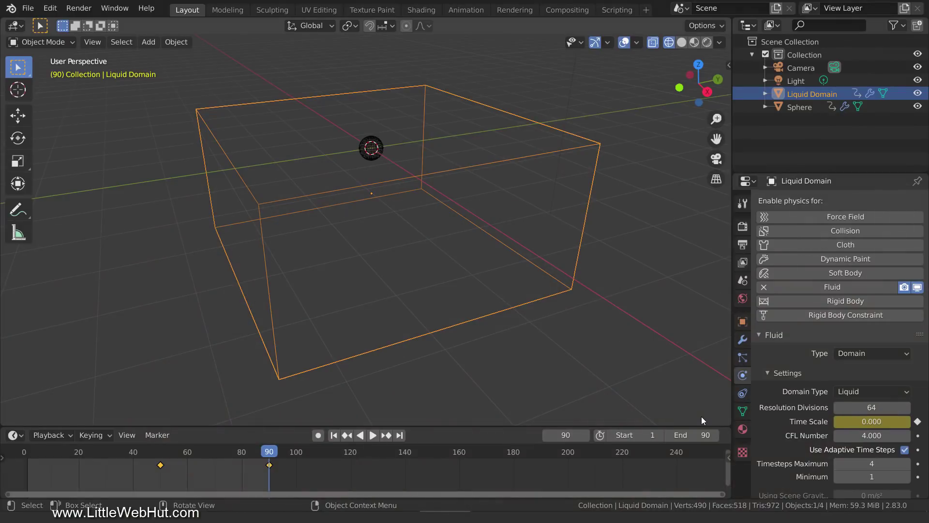
- Set the fluid cache End frame to 90
{"action": "scroll", "coordinate": [820, 422], "scroll_direction": "down", "scroll_amount": 15}
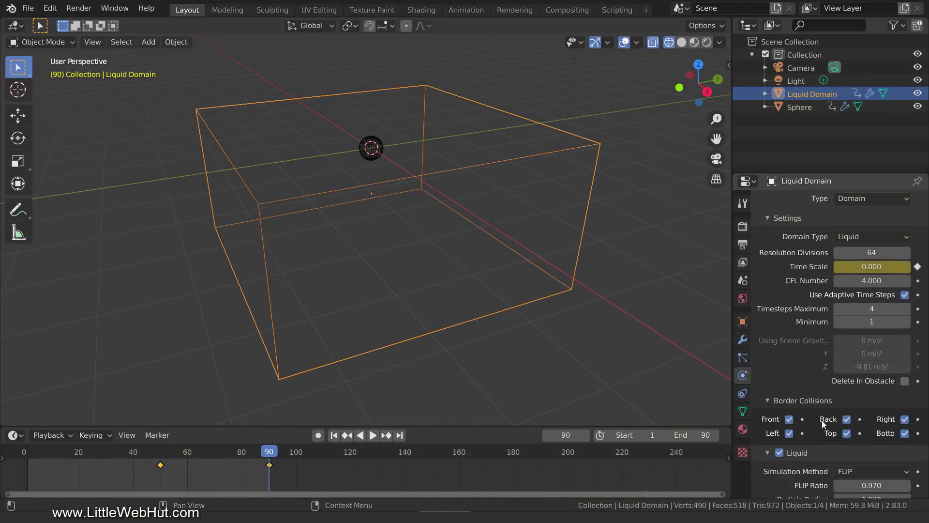
{"action": "scroll", "coordinate": [822, 417], "scroll_direction": "down", "scroll_amount": 8}
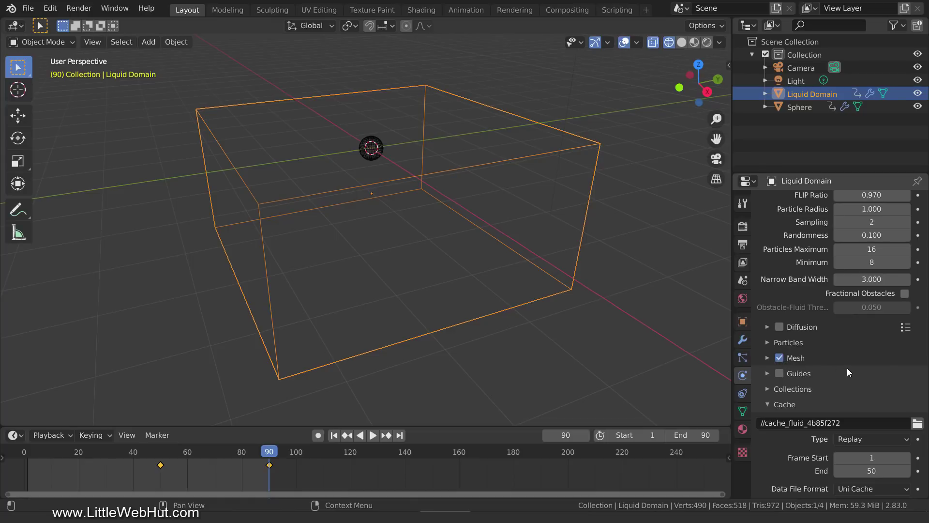
{"action": "scroll", "coordinate": [847, 367], "scroll_direction": "down", "scroll_amount": 2}
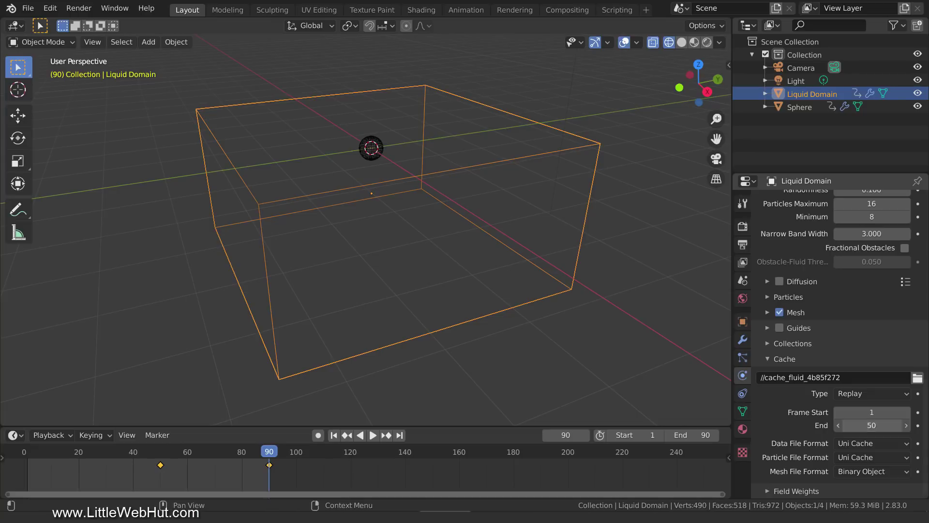
{"action": "left_click", "coordinate": [871, 425]}
{"action": "type", "text": "90"}
{"action": "key", "text": "Return"}
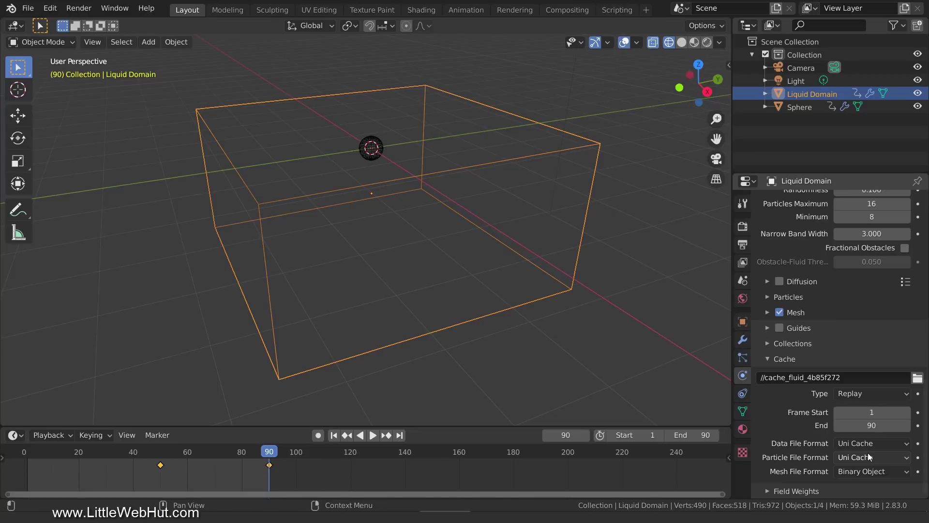
- Change the cache type from Replay to Final and bake the liquid simulation
{"action": "left_click", "coordinate": [876, 395]}
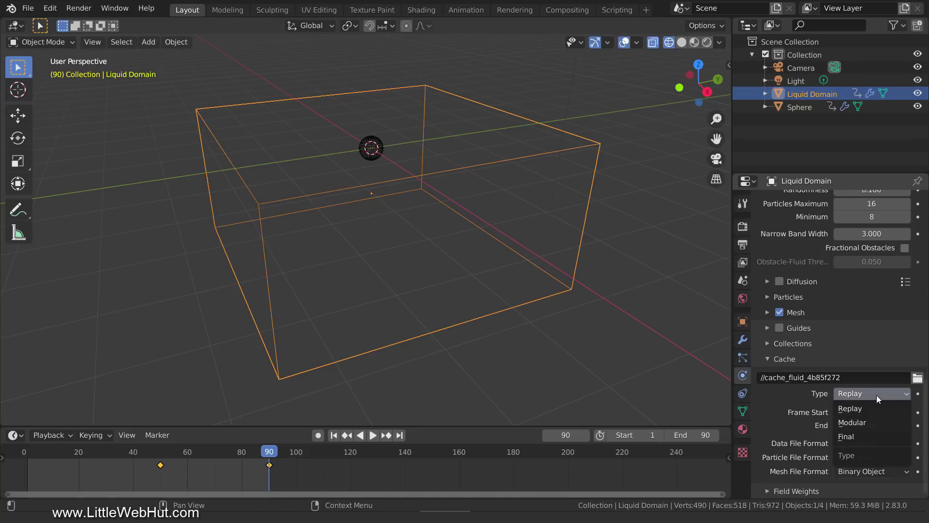
{"action": "left_click", "coordinate": [872, 435]}
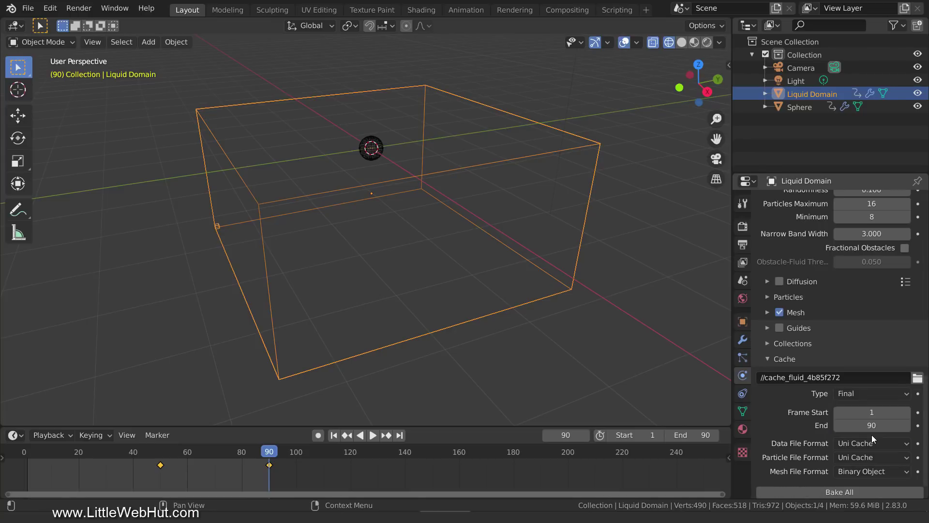
{"action": "scroll", "coordinate": [872, 434], "scroll_direction": "down", "scroll_amount": 1}
{"action": "left_click", "coordinate": [868, 472]}
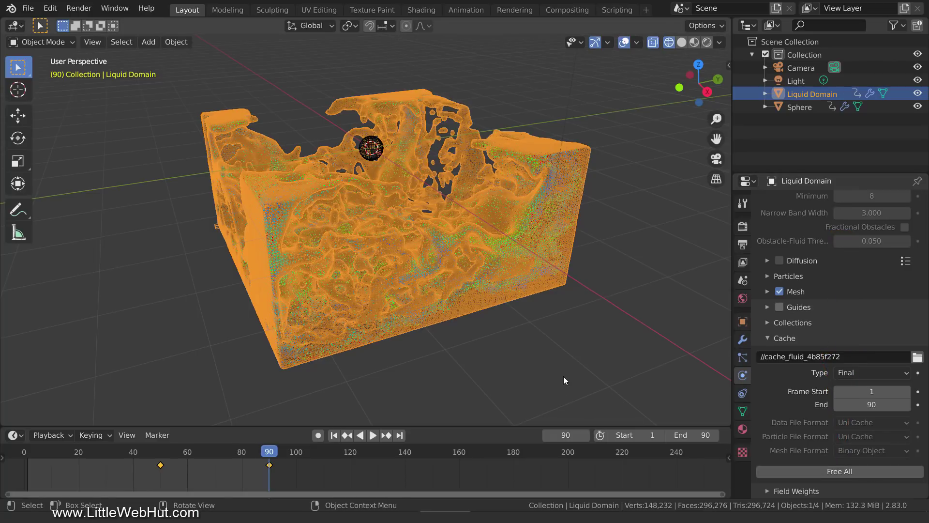
- Show the baked splash in Solid shading and play it from frame 1, stopping at frame 74
{"action": "key", "text": "z"}
{"action": "left_click", "coordinate": [654, 375]}
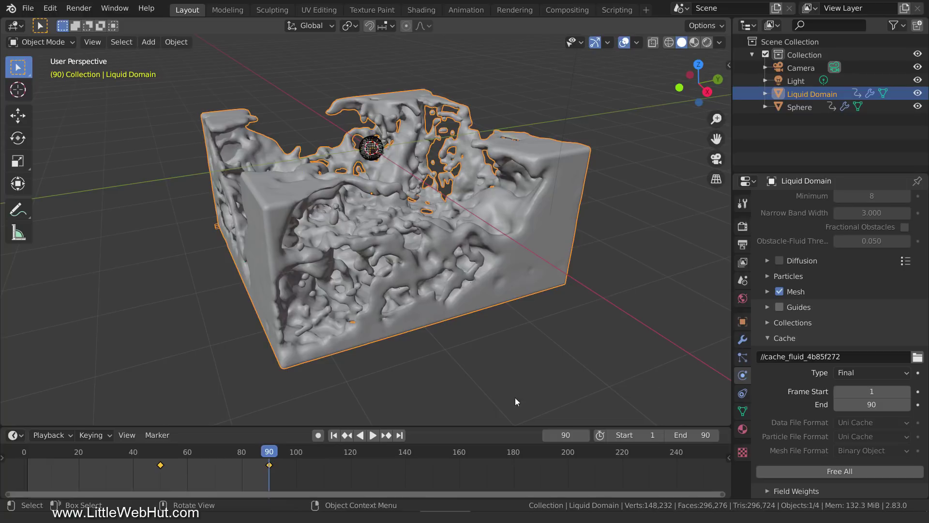
{"action": "left_click", "coordinate": [333, 435]}
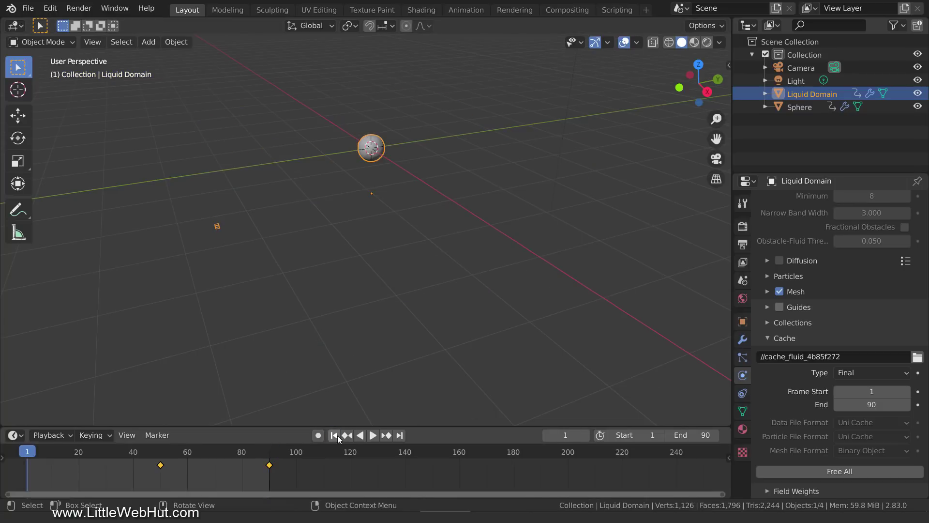
{"action": "left_click", "coordinate": [373, 435]}
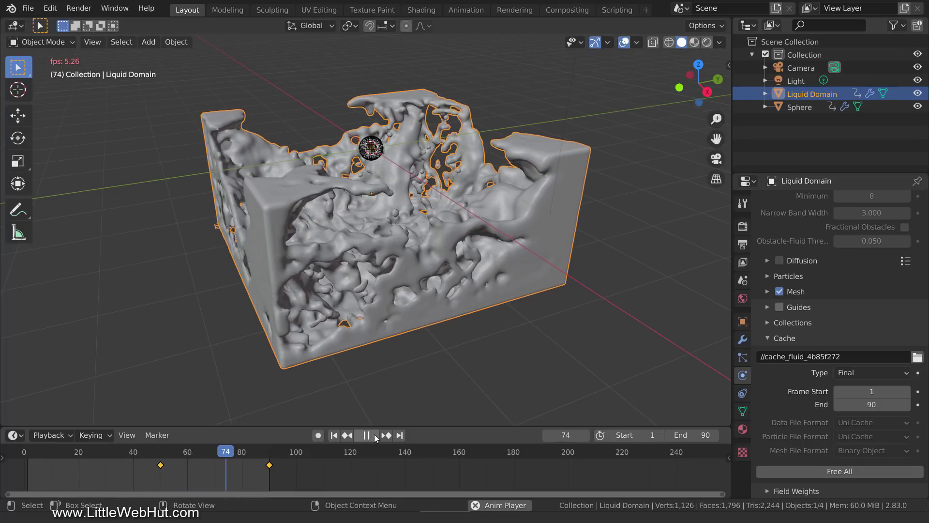
{"action": "left_click", "coordinate": [374, 435]}
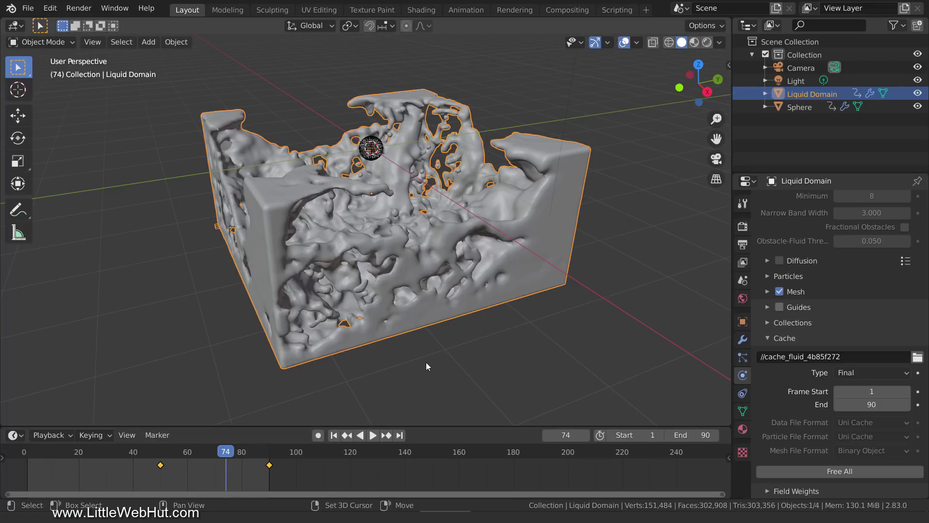
- Add a plane and scale it up five times
{"action": "key", "text": "shift+a"}
{"action": "mouse_move", "coordinate": [440, 246]}
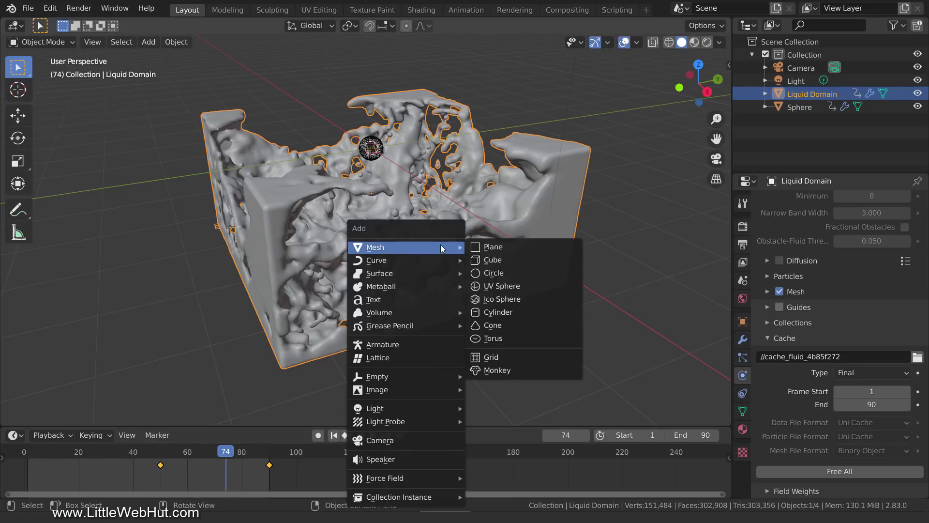
{"action": "left_click", "coordinate": [506, 248]}
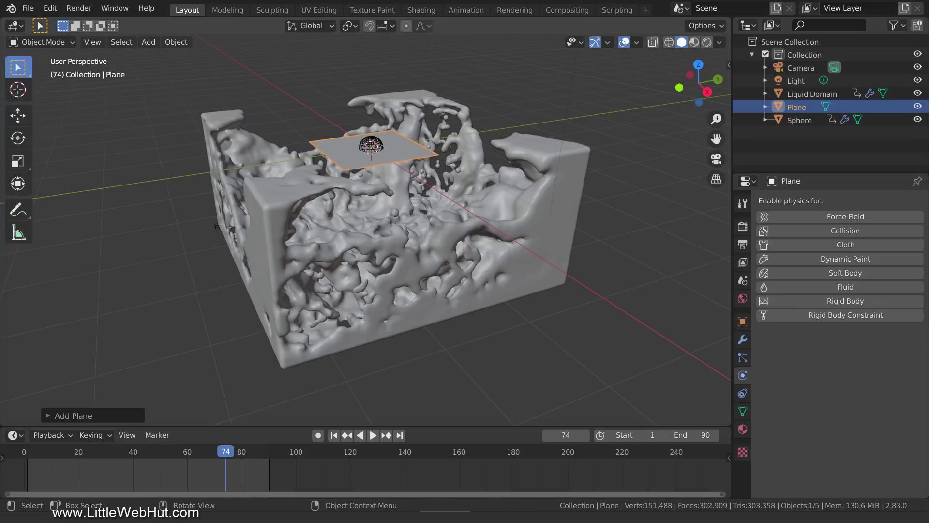
{"action": "type", "text": "s5"}
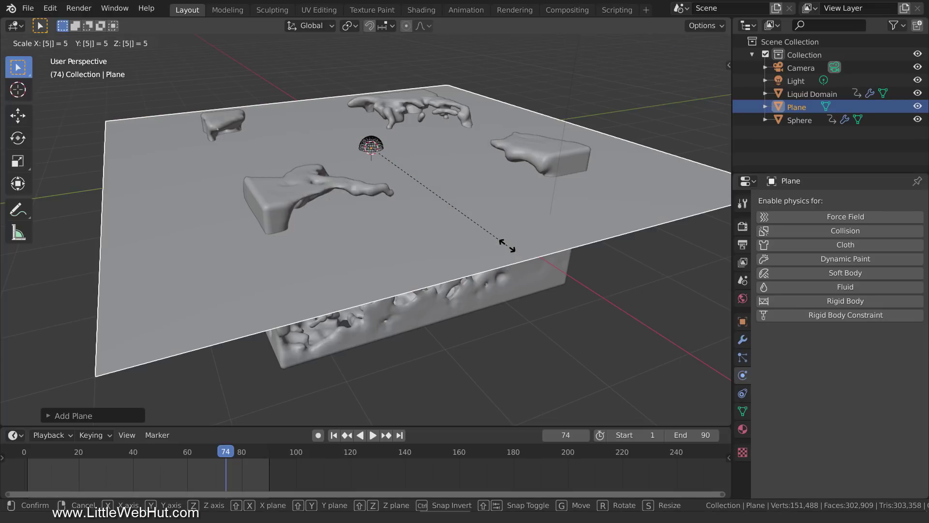
{"action": "key", "text": "Return"}
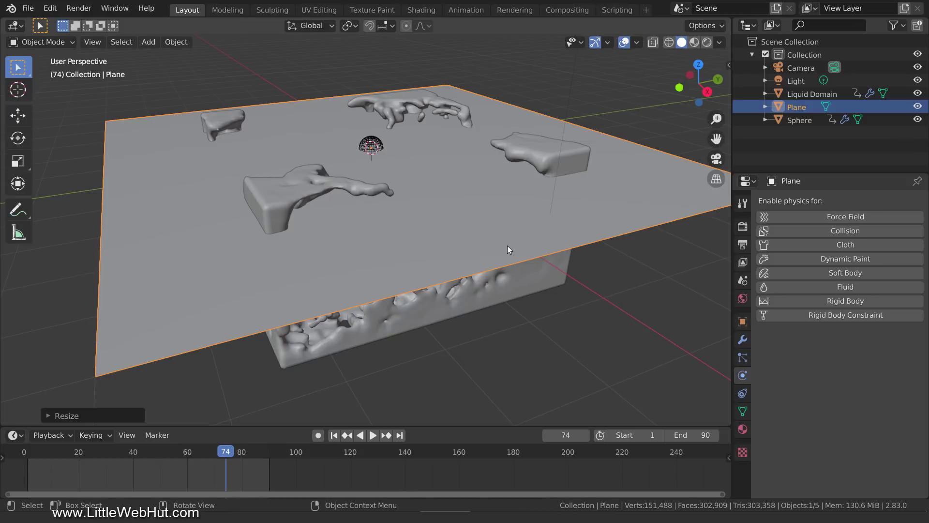
- In front view, move the Plane down along Z to sit below the fluid block
{"action": "key", "text": "KP_1"}
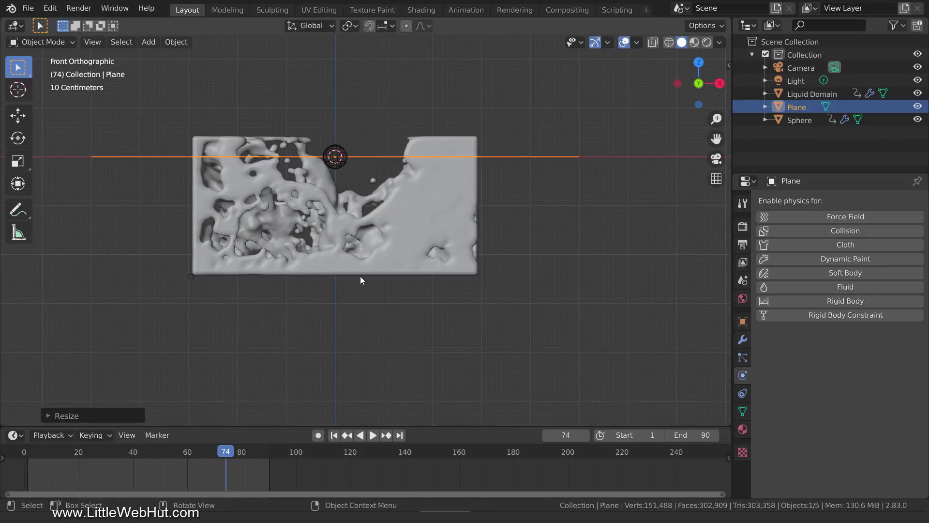
{"action": "scroll", "coordinate": [360, 280], "scroll_direction": "up", "scroll_amount": 4}
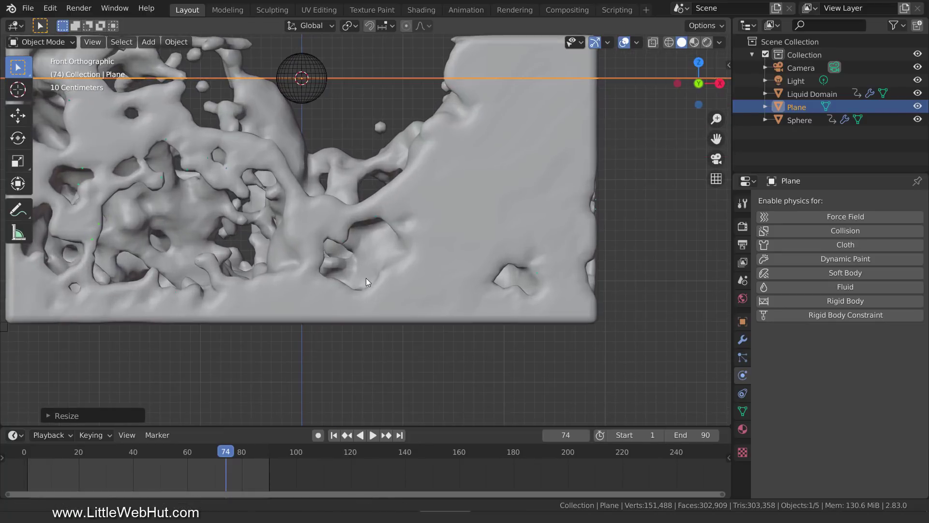
{"action": "middle_click_drag", "start_coordinate": [365, 282], "coordinate": [460, 298], "text": "shift"}
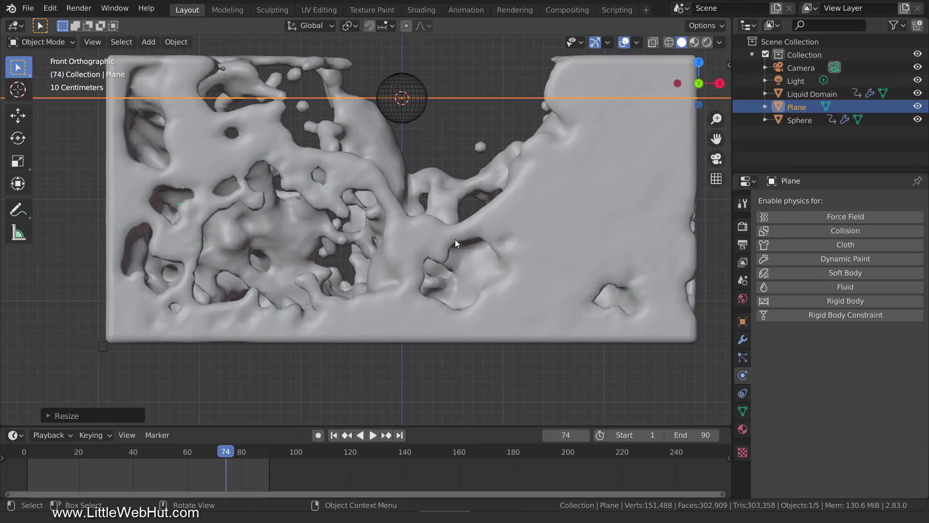
{"action": "key", "text": "g"}
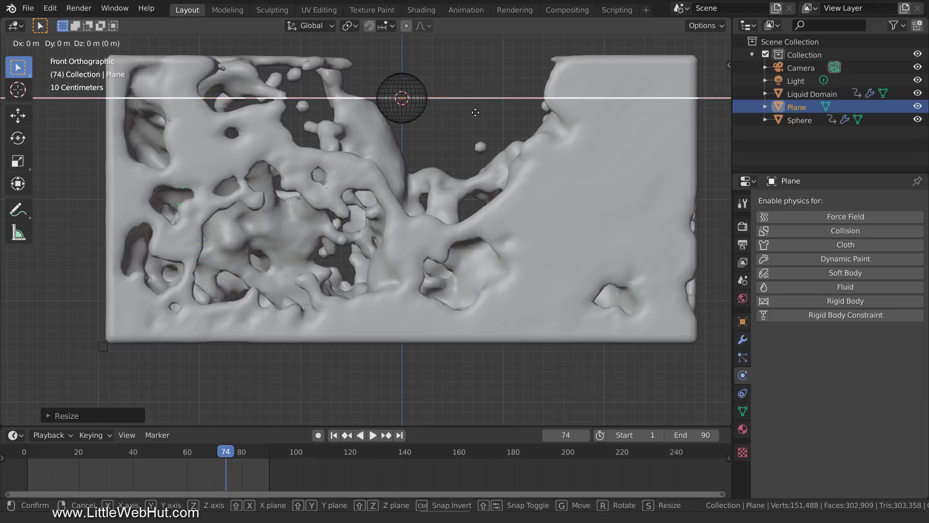
{"action": "key", "text": "z"}
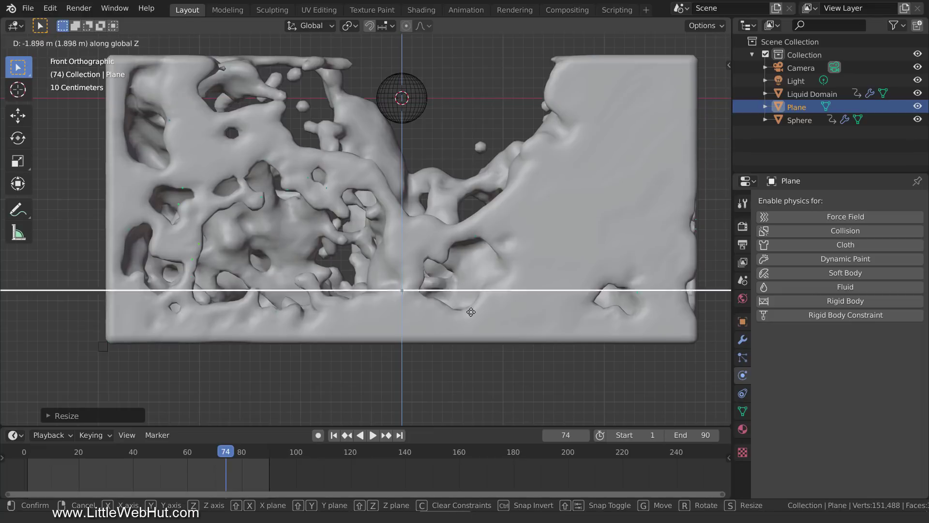
{"action": "left_click", "coordinate": [471, 357]}
{"action": "scroll", "coordinate": [472, 357], "scroll_direction": "down", "scroll_amount": 4}
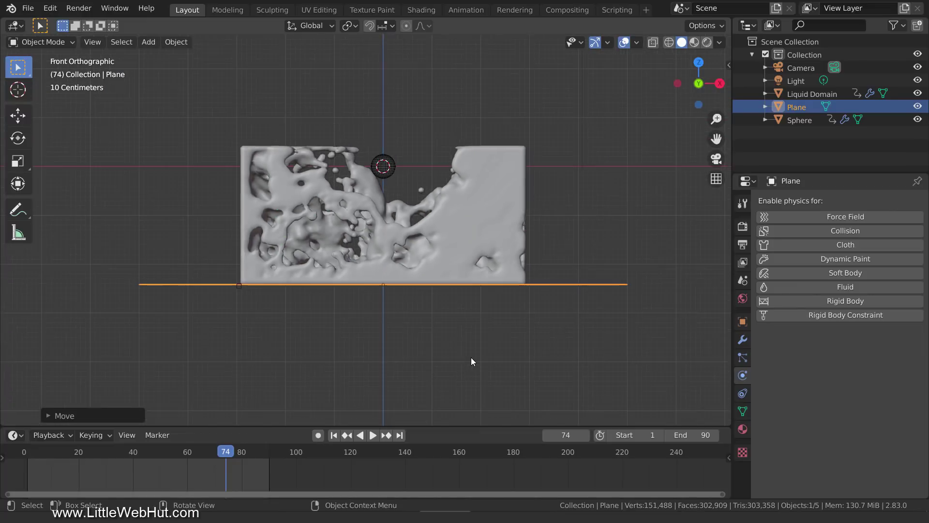
{"action": "scroll", "coordinate": [471, 357], "scroll_direction": "down", "scroll_amount": 2}
{"action": "middle_click_drag", "start_coordinate": [489, 332], "coordinate": [483, 242]}
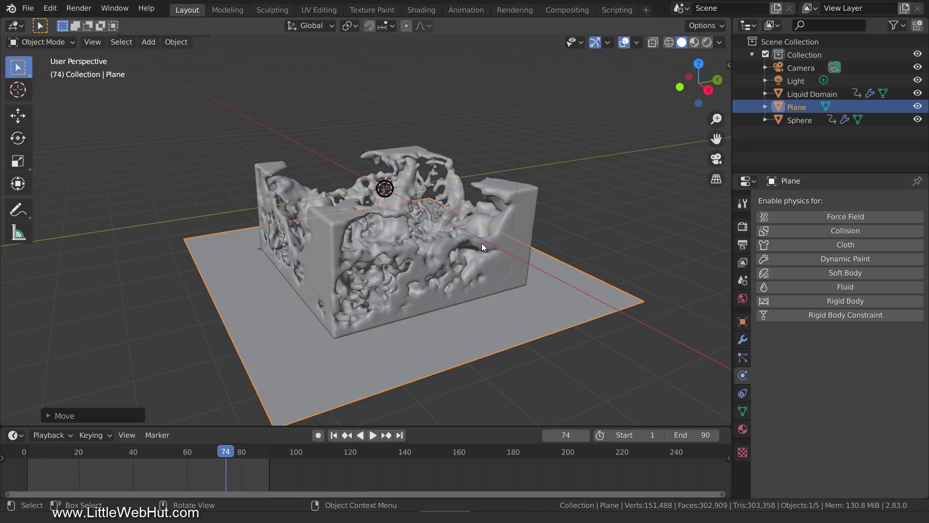
- Add a cylinder, scale it to 0.4, then stretch it 5 times along Z
{"action": "key", "text": "shift+a"}
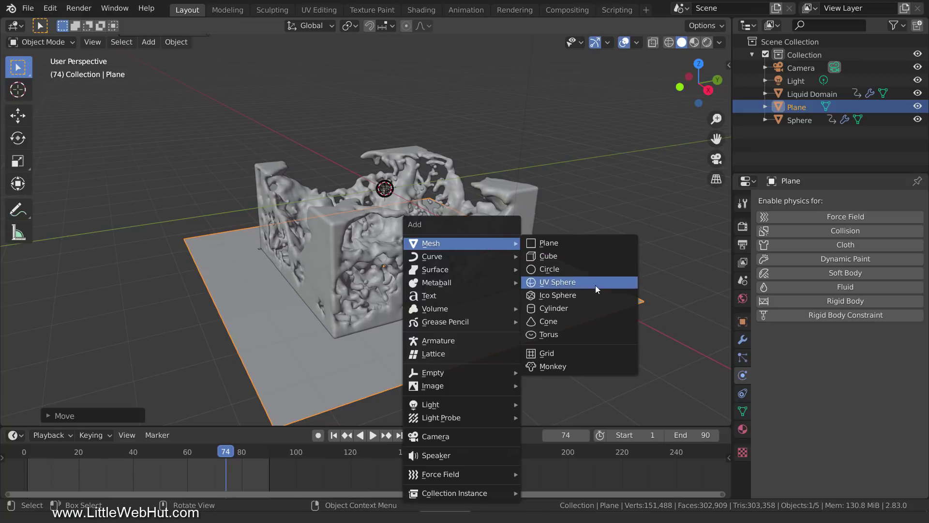
{"action": "left_click", "coordinate": [593, 310]}
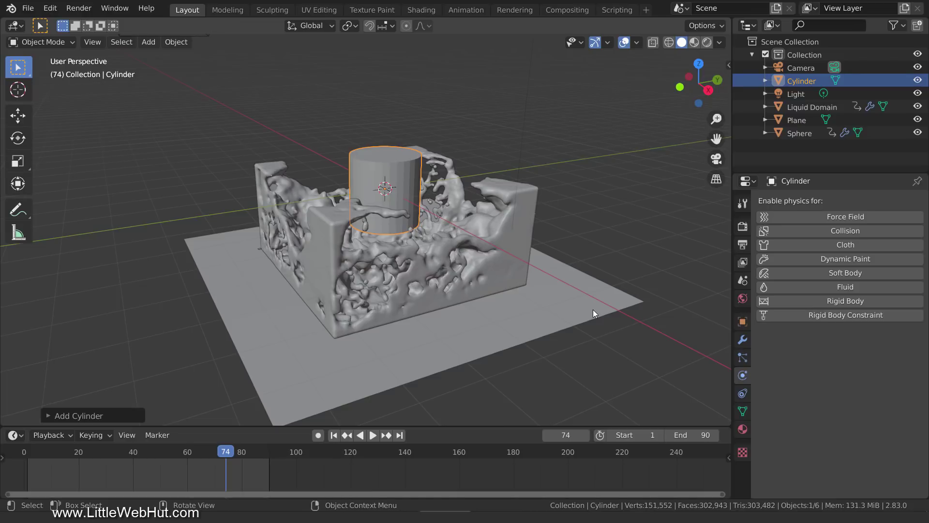
{"action": "type", "text": "s"}
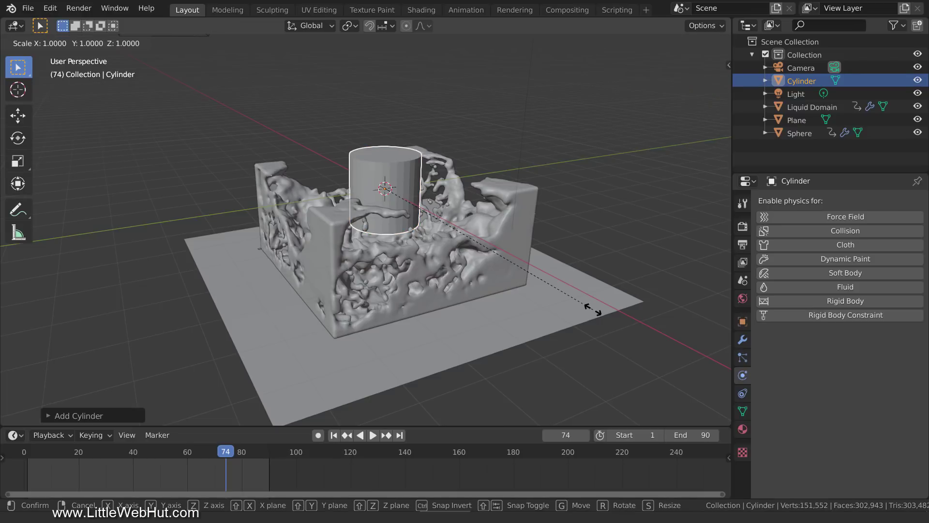
{"action": "type", "text": ".4"}
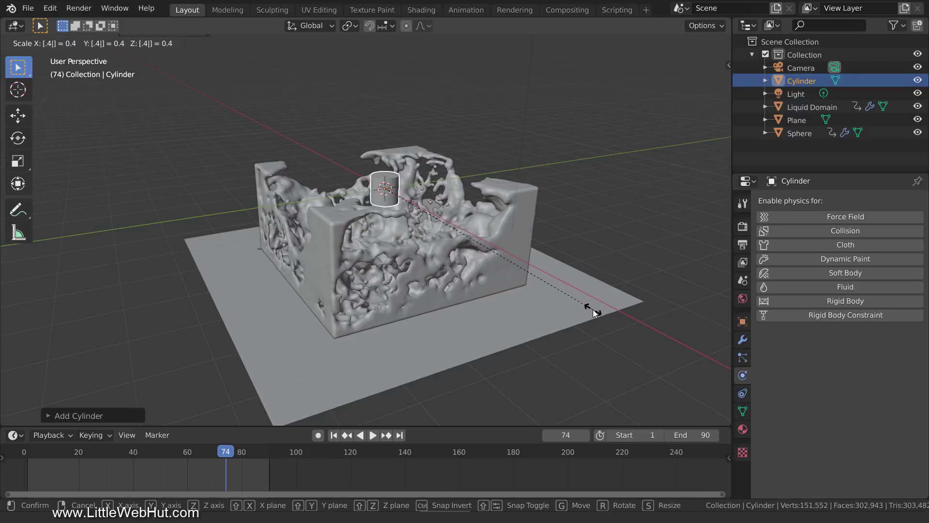
{"action": "key", "text": "Return"}
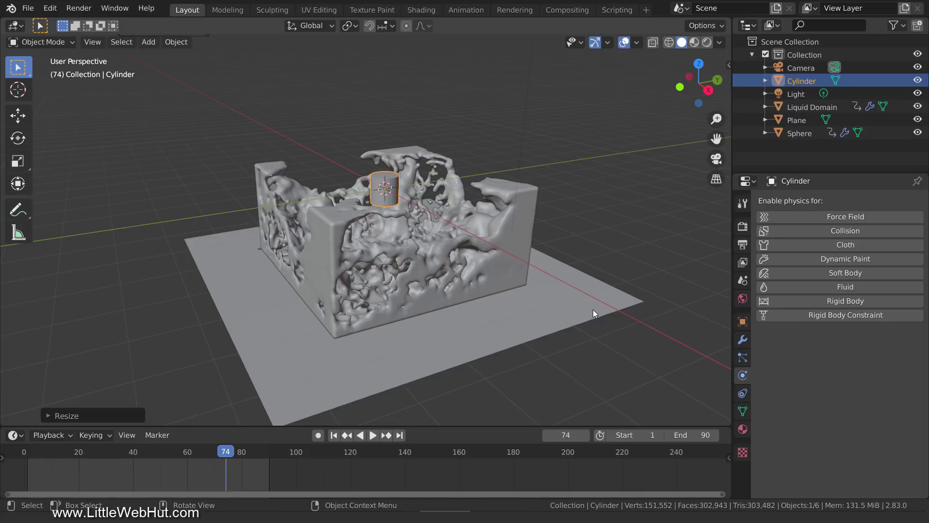
{"action": "key", "text": "s"}
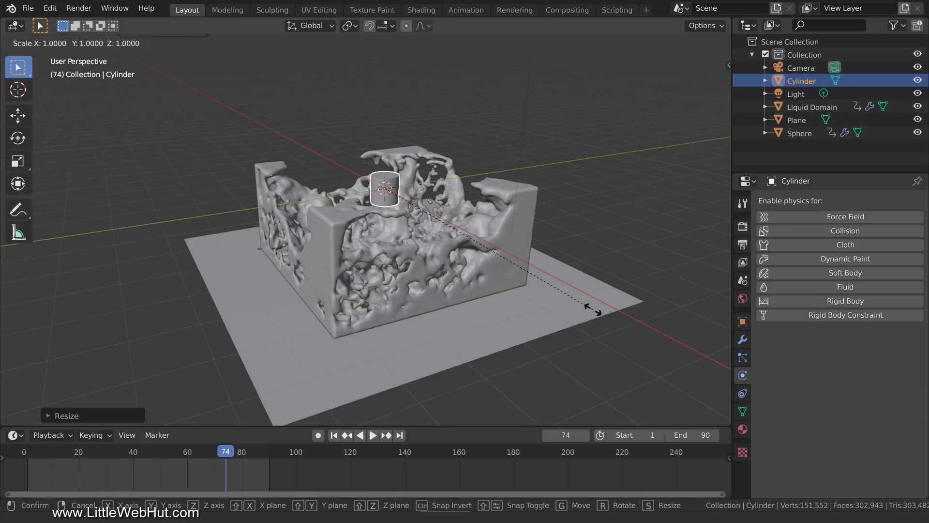
{"action": "type", "text": "z"}
{"action": "type", "text": "5"}
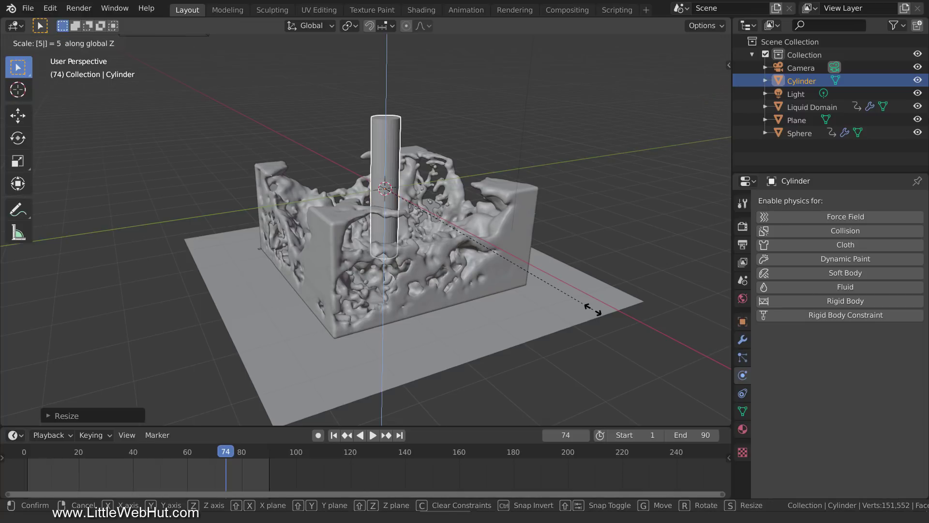
{"action": "key", "text": "Return"}
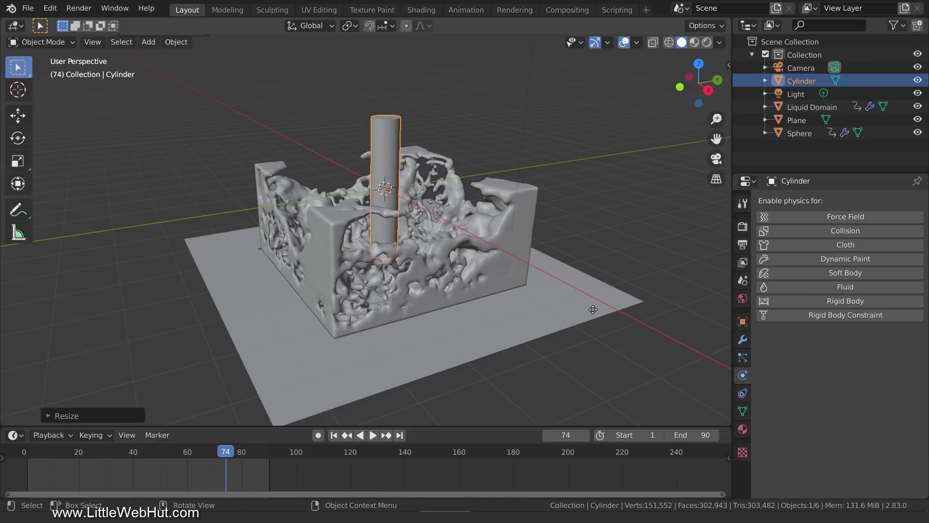
- Raise the cylinder 1.5 m along Z and shade it smooth
{"action": "key", "text": "g"}
{"action": "type", "text": "z"}
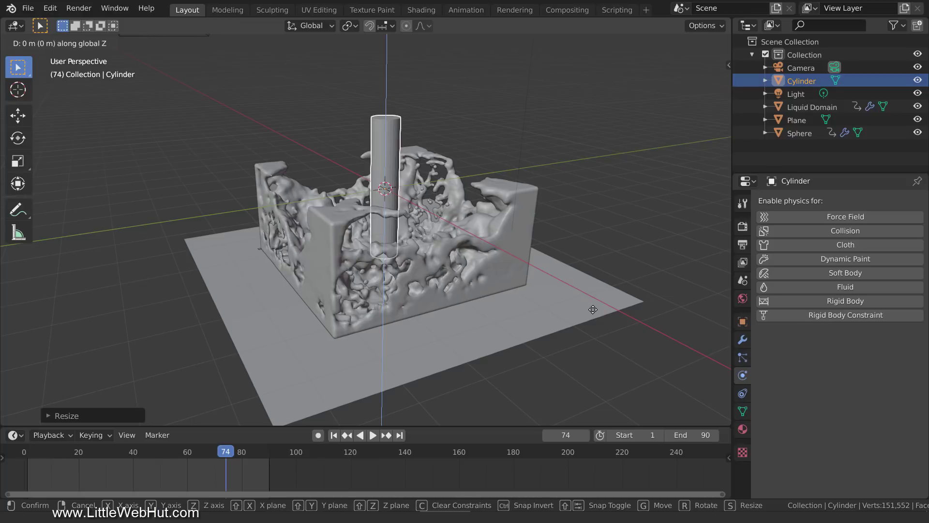
{"action": "type", "text": "1.5"}
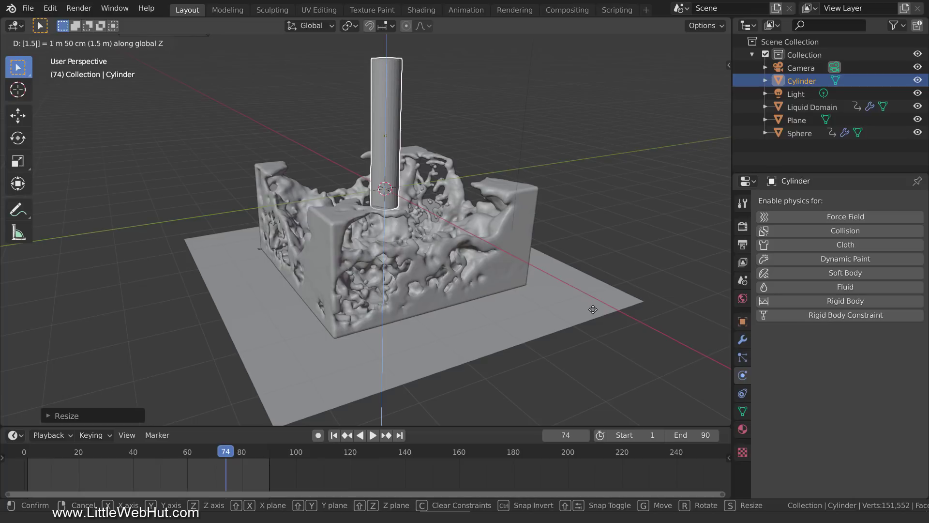
{"action": "key", "text": "Return"}
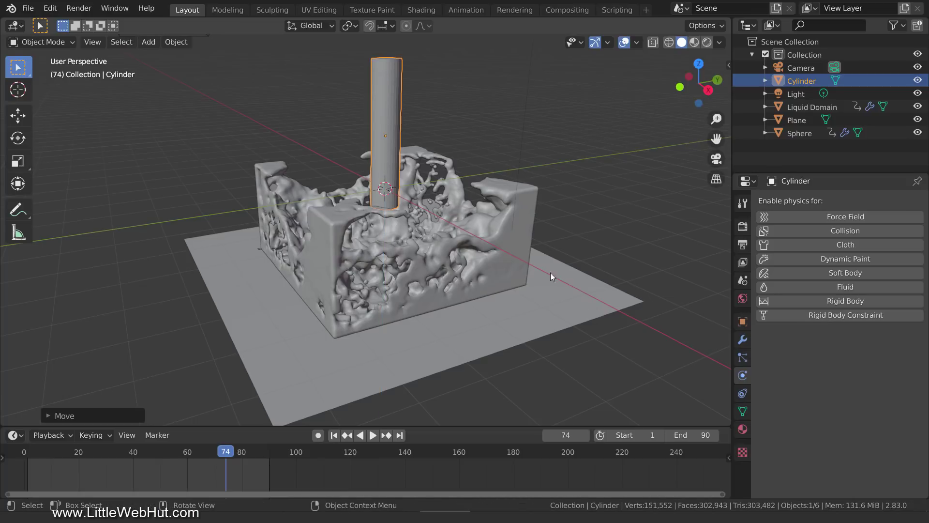
{"action": "right_click", "coordinate": [386, 158]}
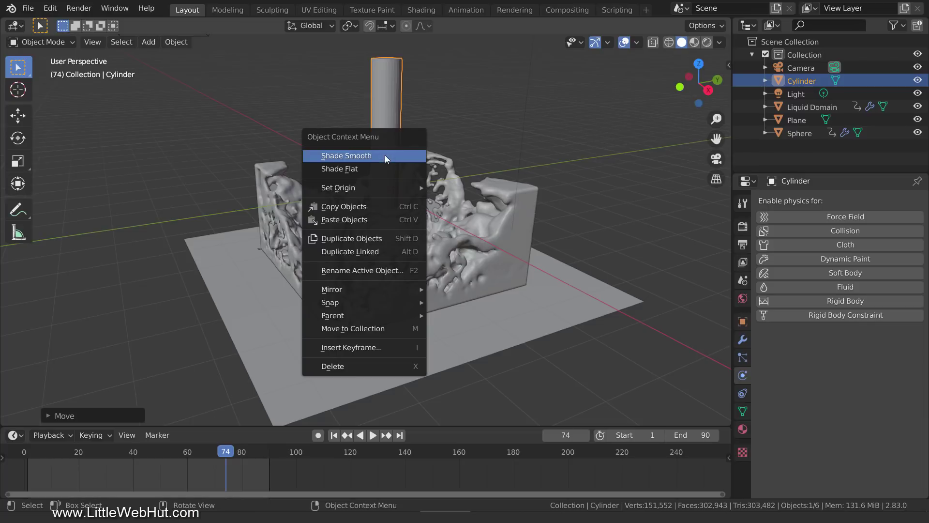
{"action": "left_click", "coordinate": [385, 155]}
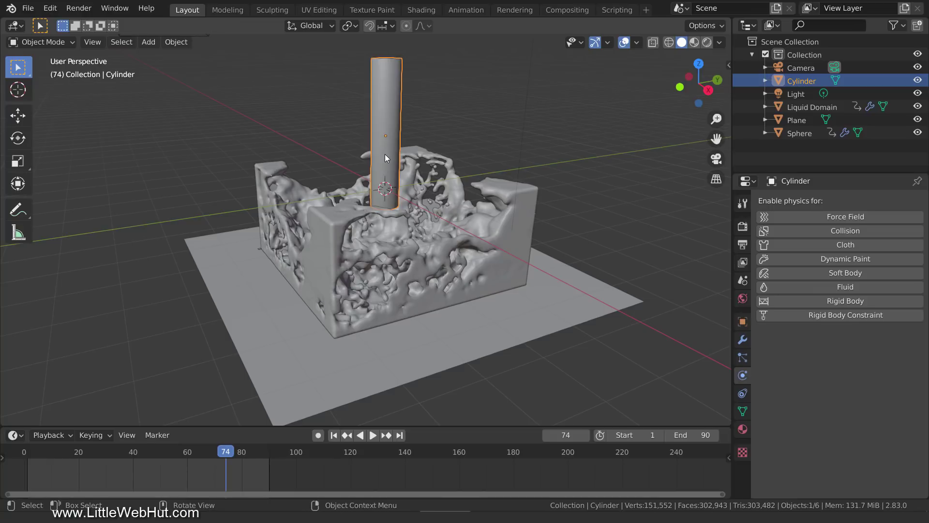
- Keyframe the cylinder's location at frame 50
{"action": "left_click", "coordinate": [161, 451]}
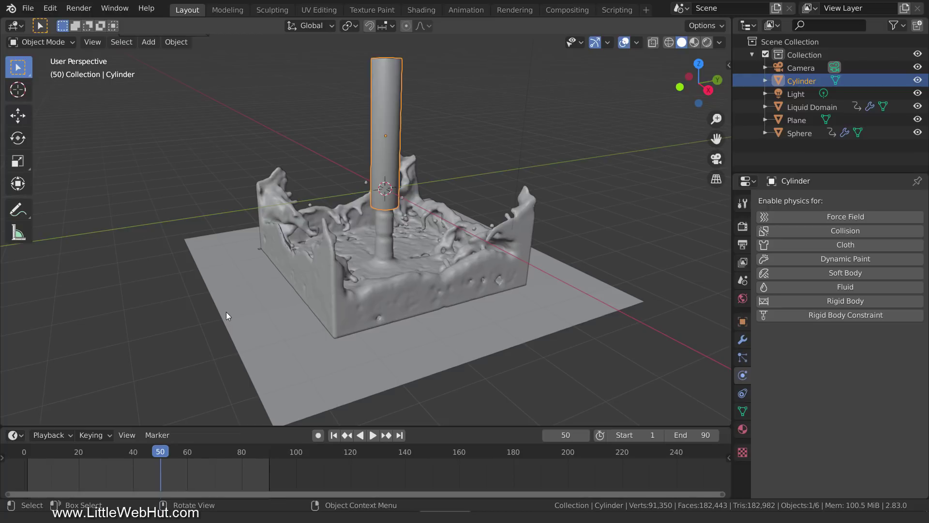
{"action": "key", "text": "i"}
{"action": "left_click", "coordinate": [233, 272]}
- At frame 70, lift the cylinder 4 m along Z and keyframe its location
{"action": "left_click", "coordinate": [214, 454]}
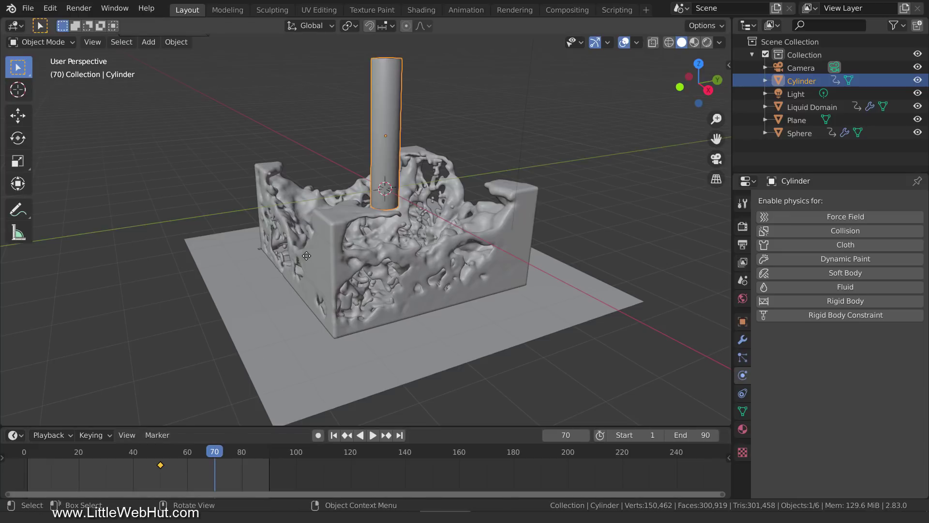
{"action": "key", "text": "g"}
{"action": "type", "text": "z"}
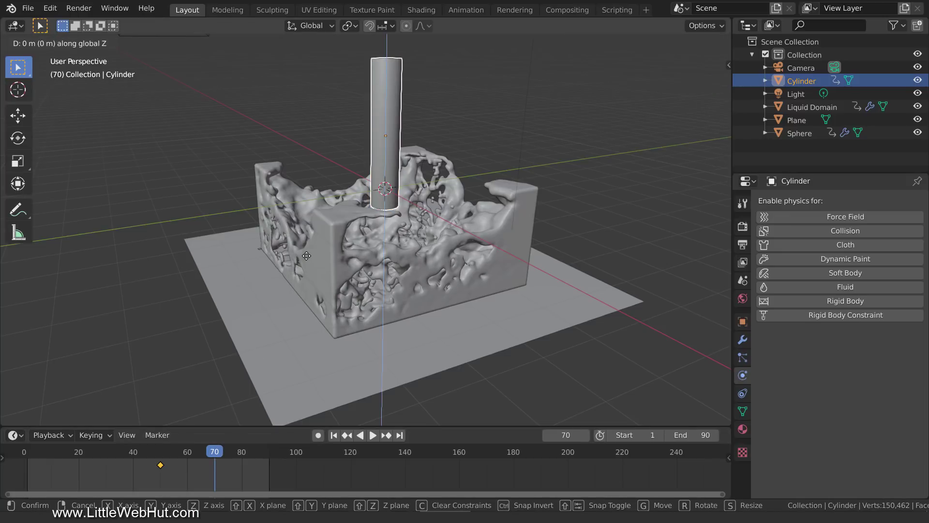
{"action": "type", "text": "4"}
{"action": "key", "text": "Return"}
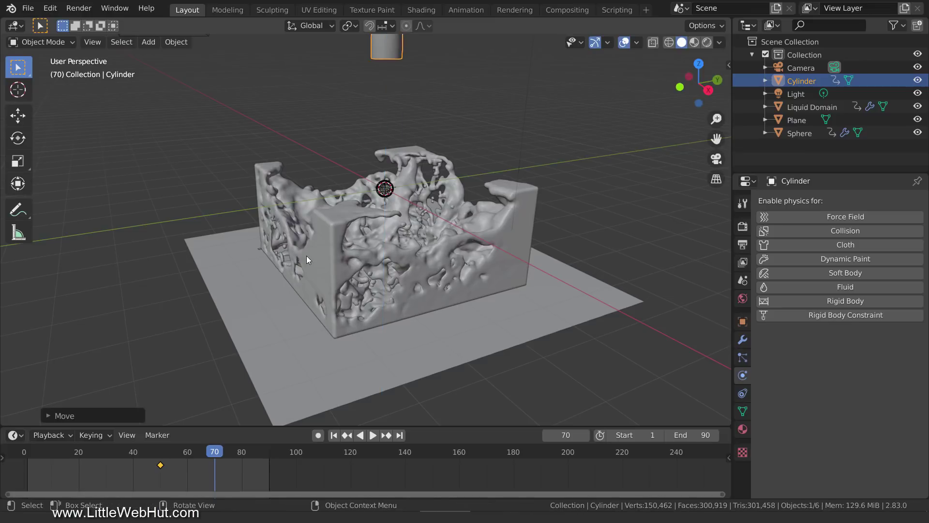
{"action": "key", "text": "i"}
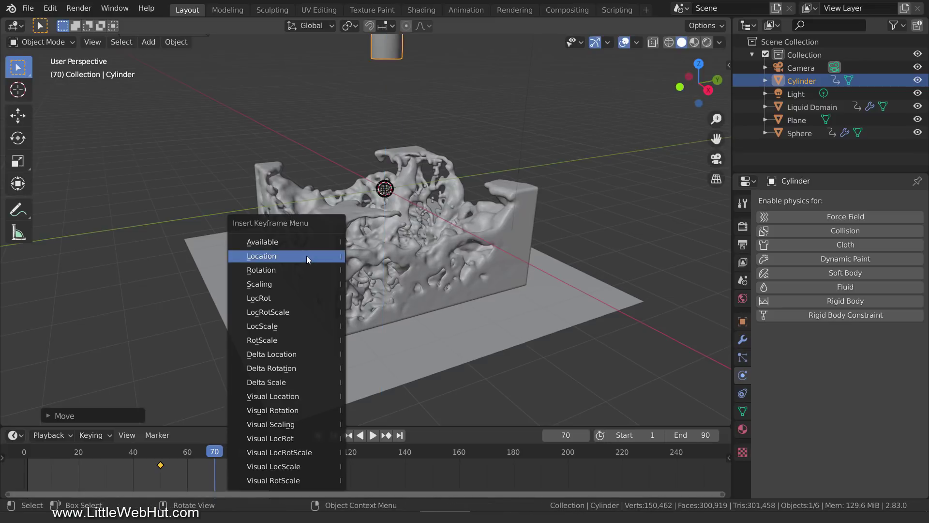
{"action": "left_click", "coordinate": [306, 255]}
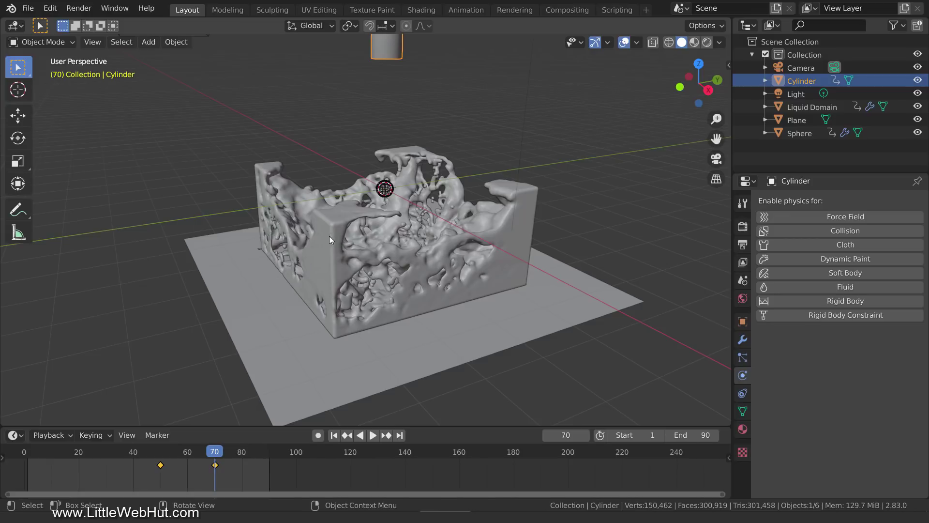
{"action": "left_click", "coordinate": [386, 193]}
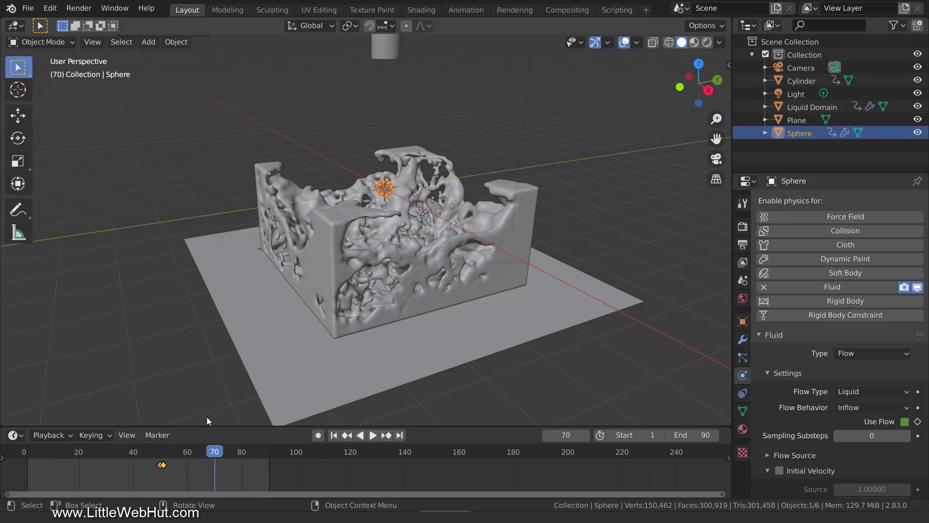
- Keyframe the Sphere's location at frame 50, then move it along Z and key it at frame 70
{"action": "left_click", "coordinate": [161, 455]}
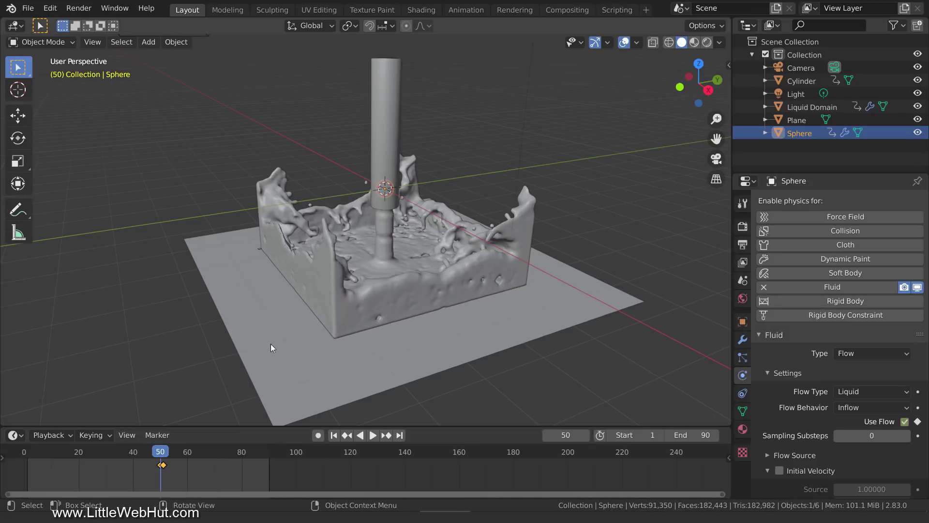
{"action": "key", "text": "i"}
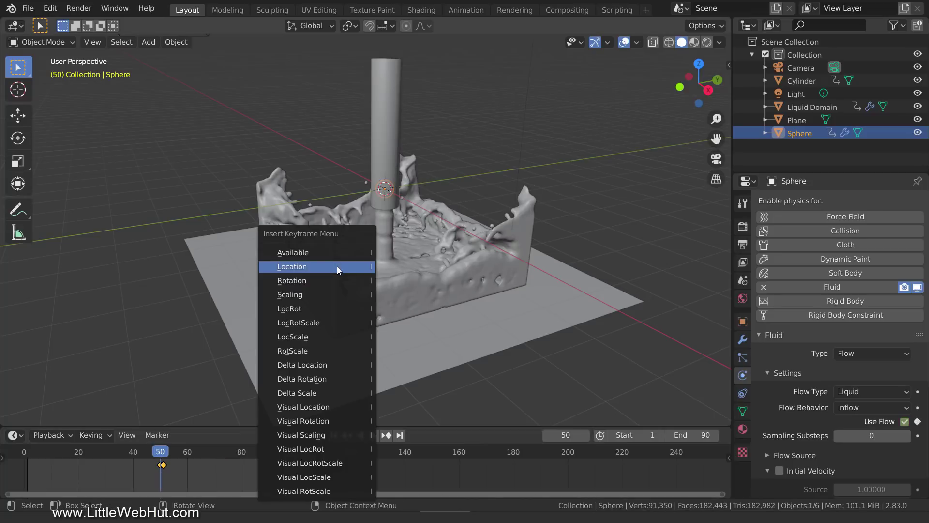
{"action": "left_click", "coordinate": [337, 267]}
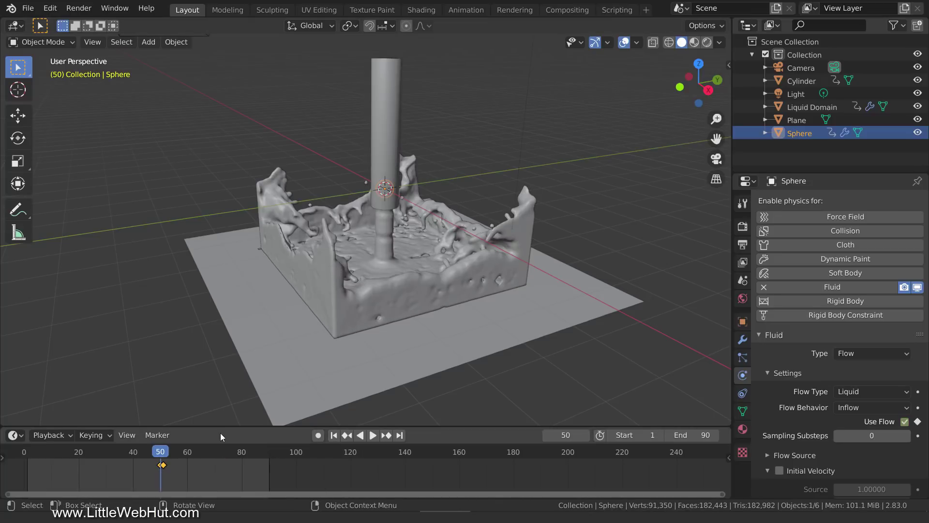
{"action": "left_click", "coordinate": [216, 452]}
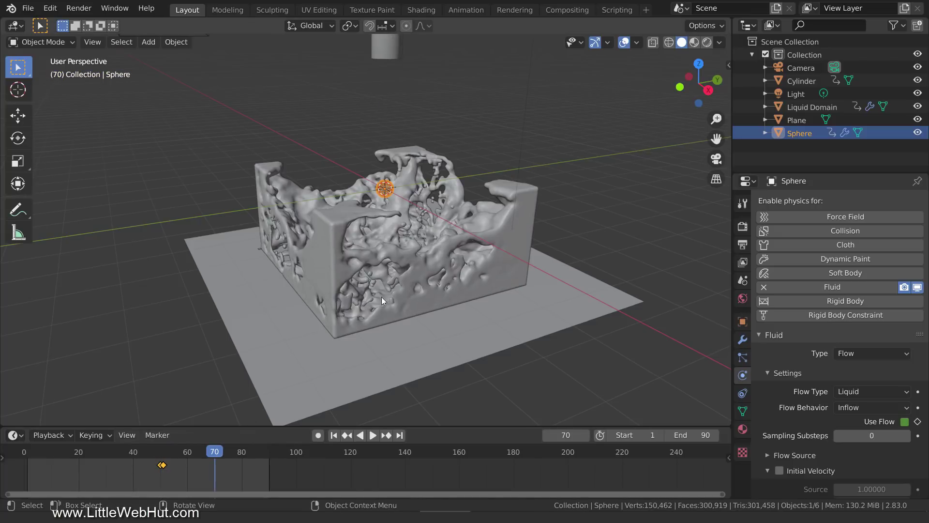
{"action": "key", "text": "g"}
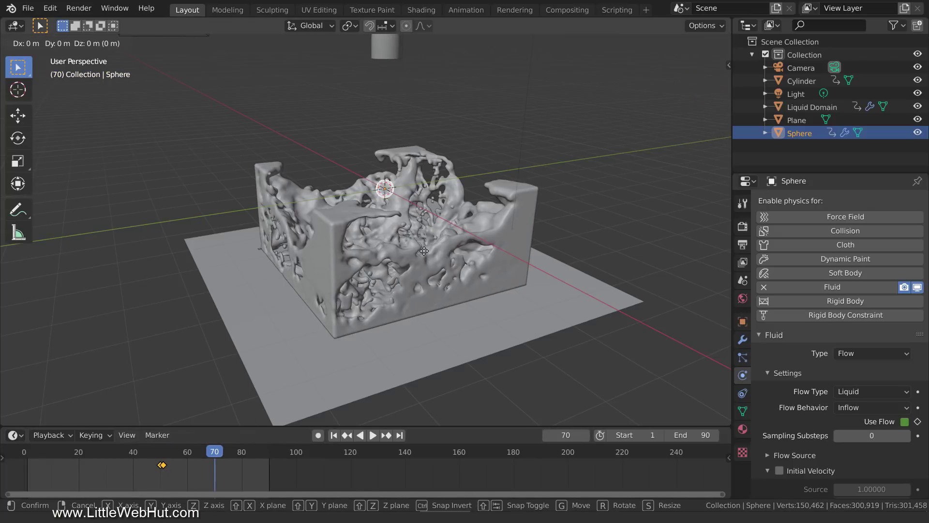
{"action": "key", "text": "z"}
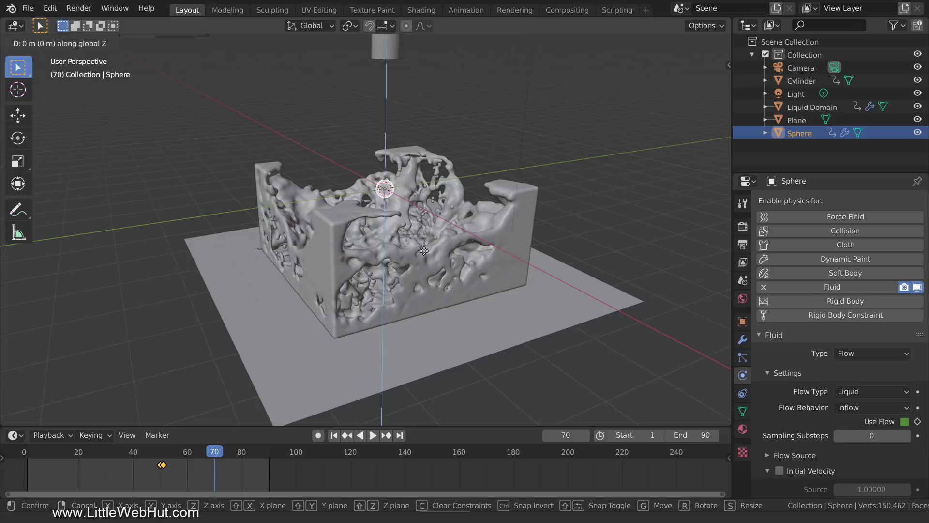
{"action": "left_click", "coordinate": [424, 251]}
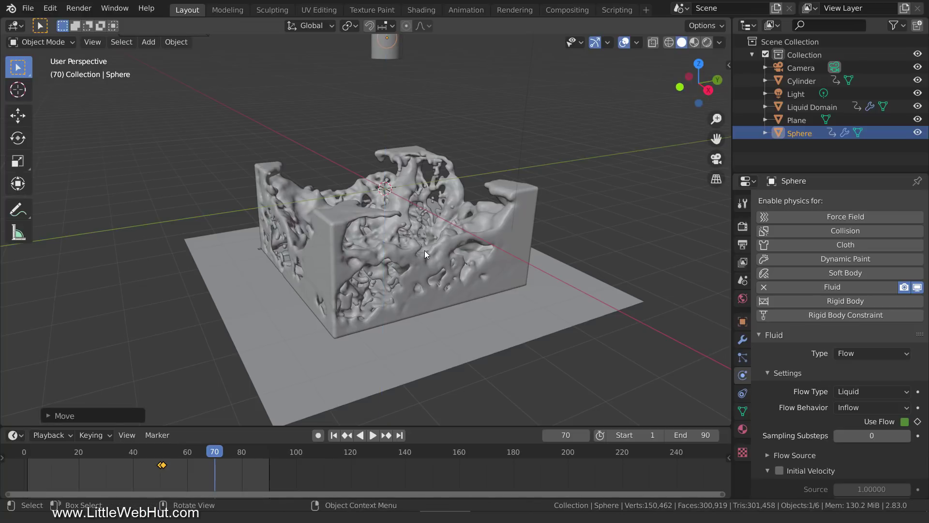
{"action": "key", "text": "i"}
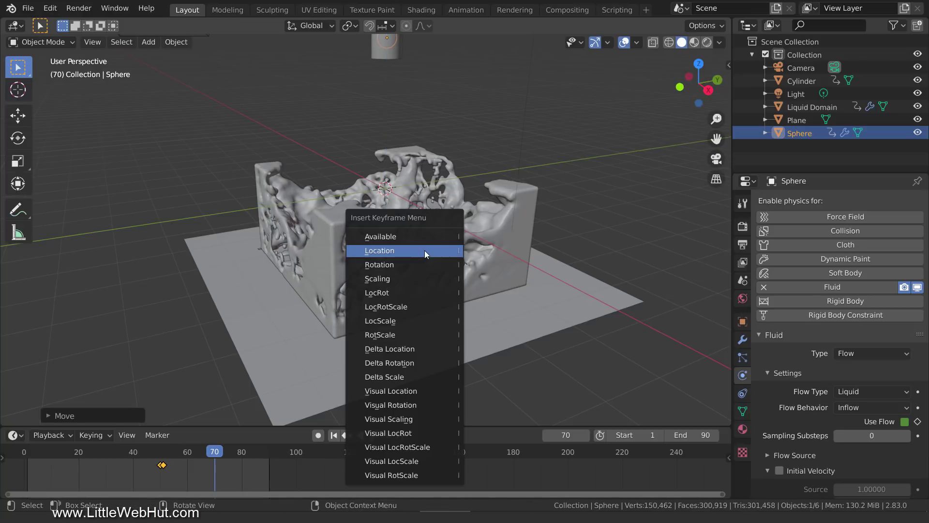
{"action": "left_click", "coordinate": [424, 251]}
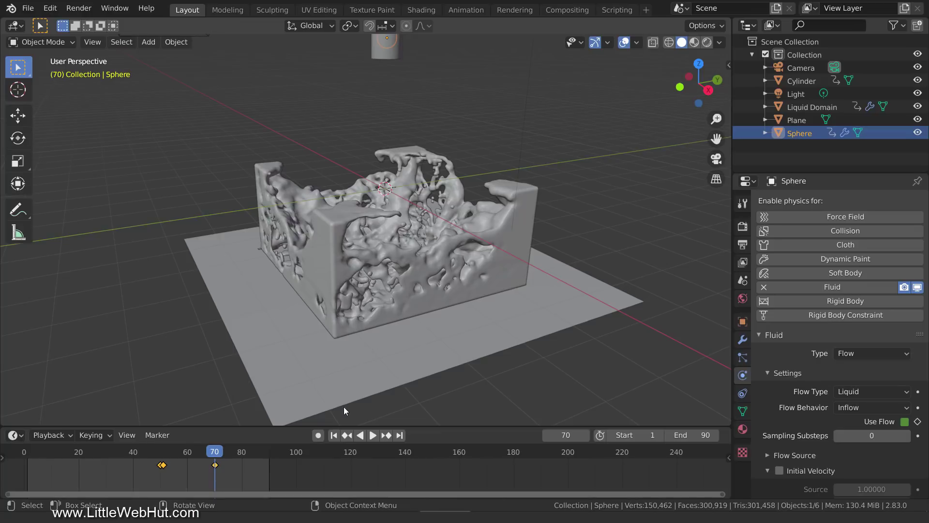
- Play the fluid simulation from frame 1 and stop at frame 76
{"action": "left_click", "coordinate": [333, 435]}
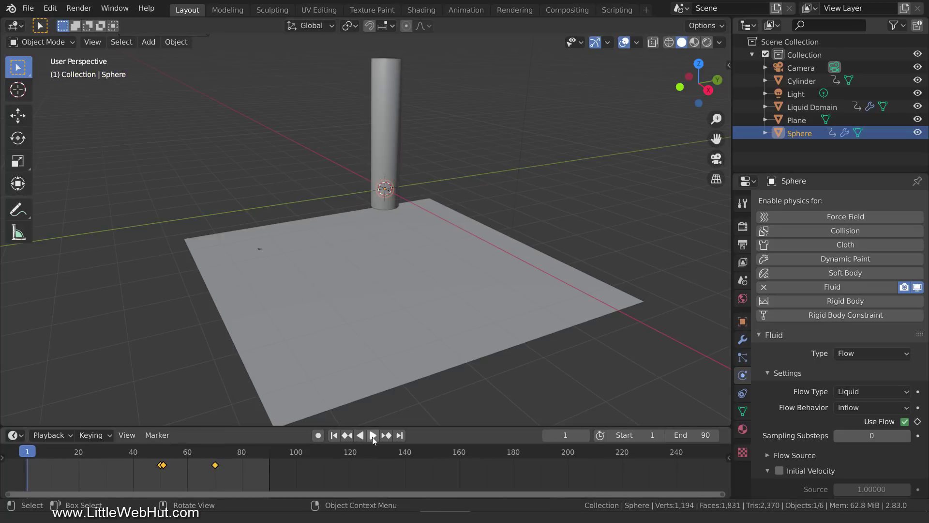
{"action": "left_click", "coordinate": [373, 436]}
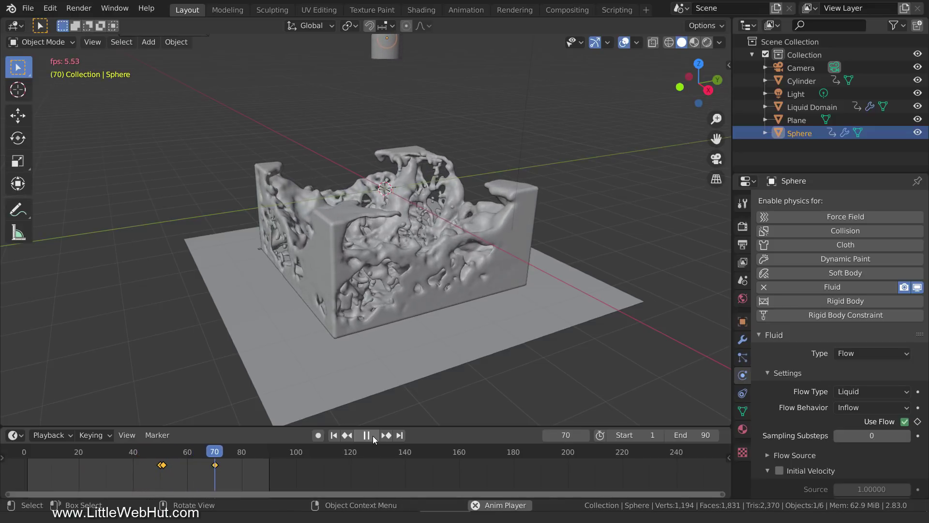
{"action": "left_click", "coordinate": [373, 436]}
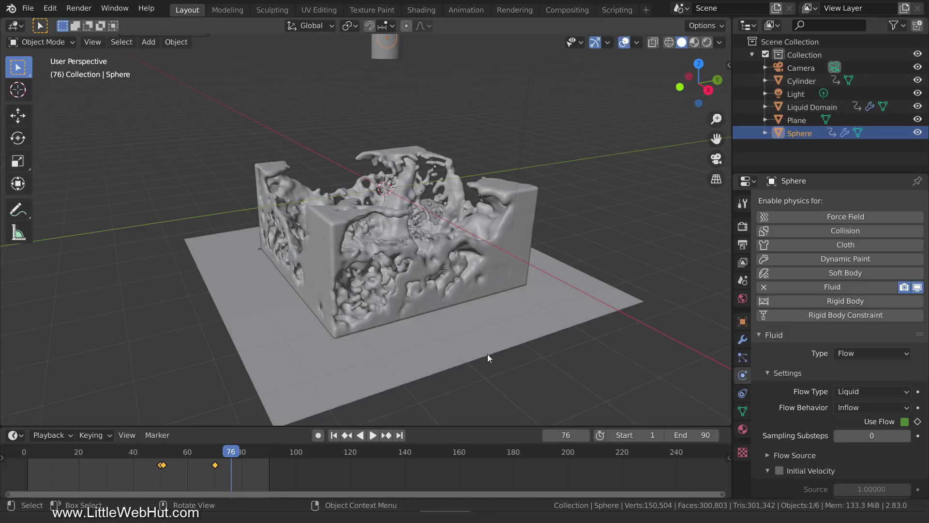
- Give the point Light 5000 W power and a 3 m radius, then preview in Rendered shading
{"action": "left_click", "coordinate": [803, 94]}
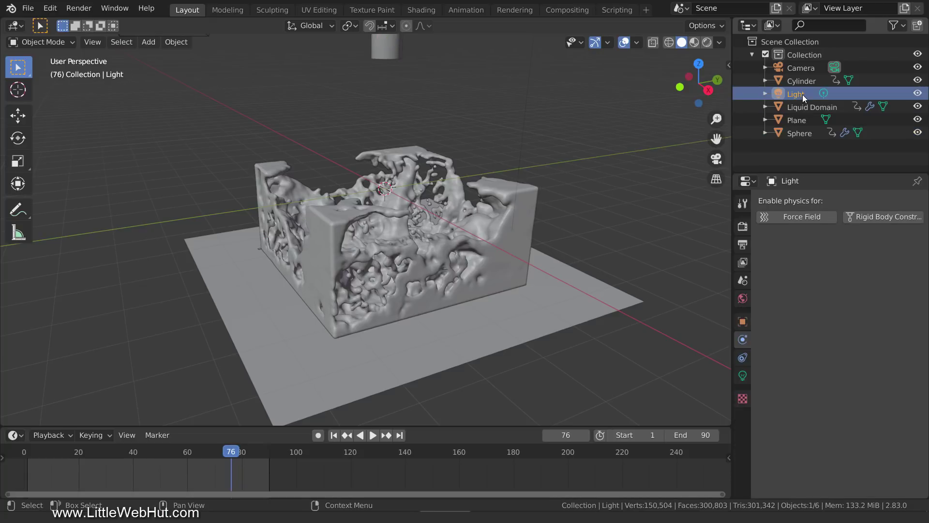
{"action": "left_click", "coordinate": [743, 377]}
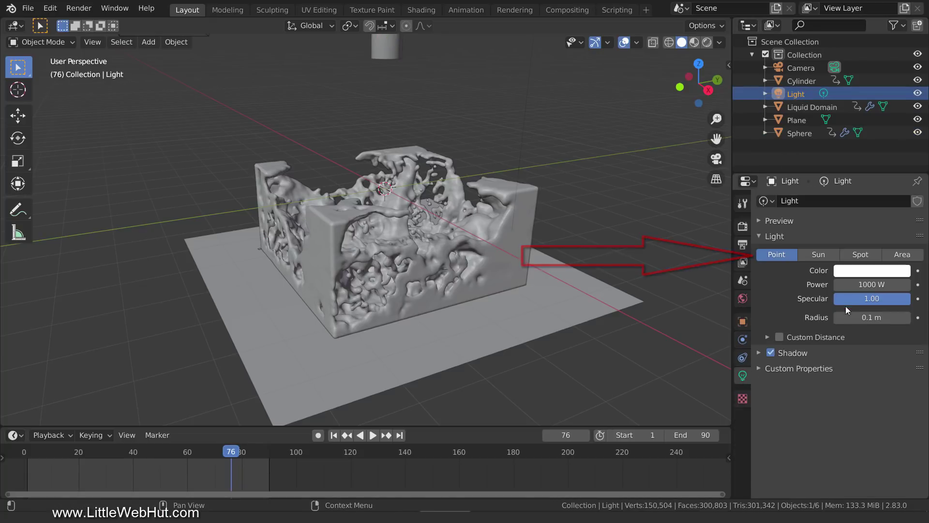
{"action": "left_click", "coordinate": [859, 285]}
{"action": "type", "text": "5000"}
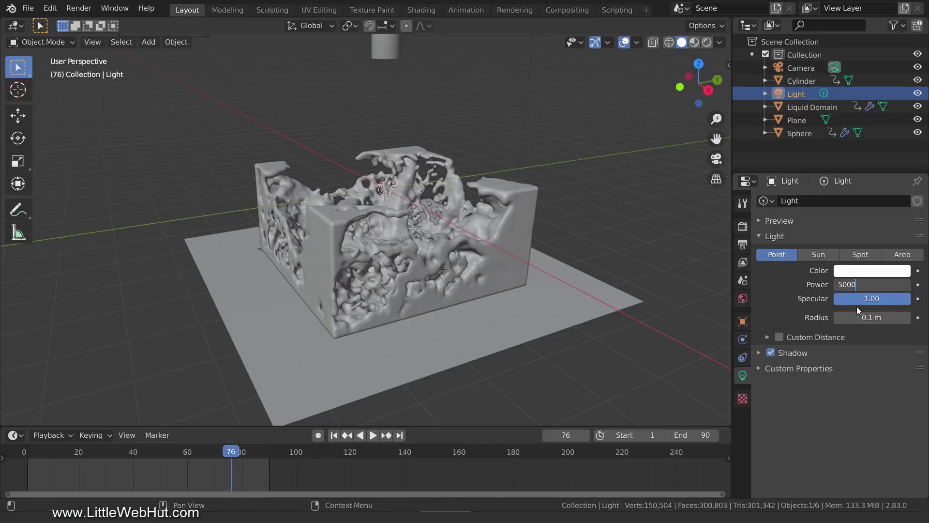
{"action": "key", "text": "Return"}
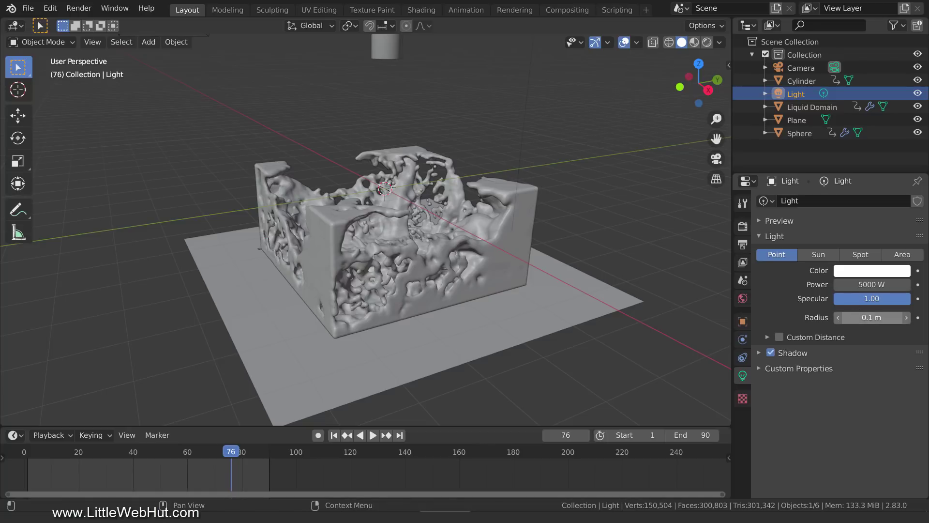
{"action": "left_click", "coordinate": [858, 313]}
{"action": "type", "text": "3"}
{"action": "key", "text": "Return"}
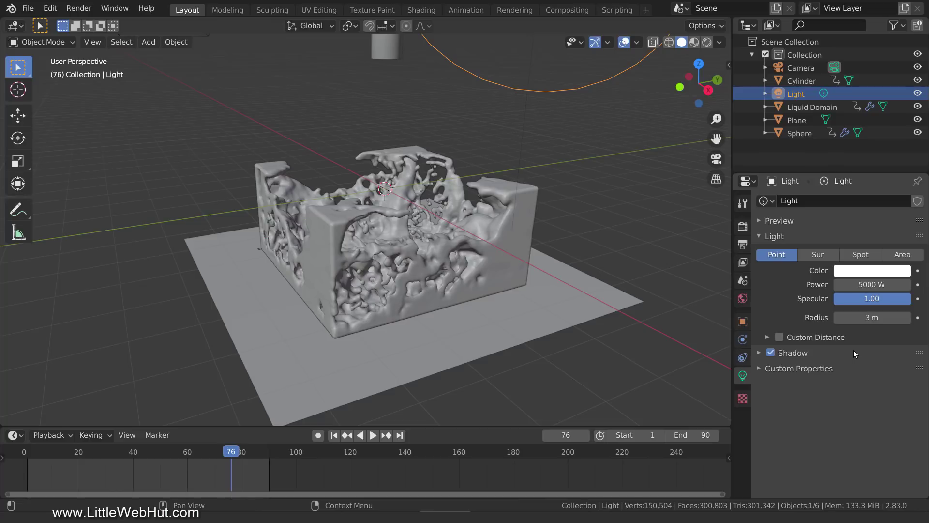
{"action": "key", "text": "z"}
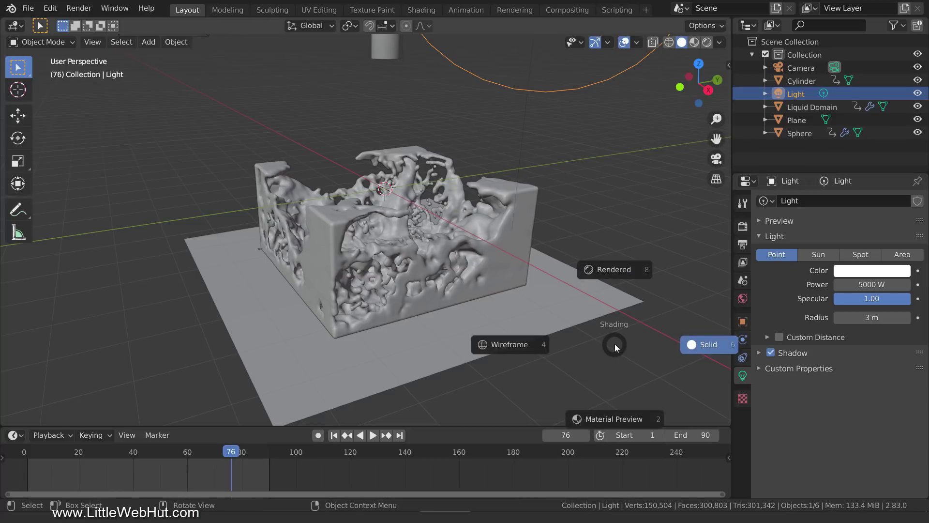
{"action": "left_click", "coordinate": [624, 274]}
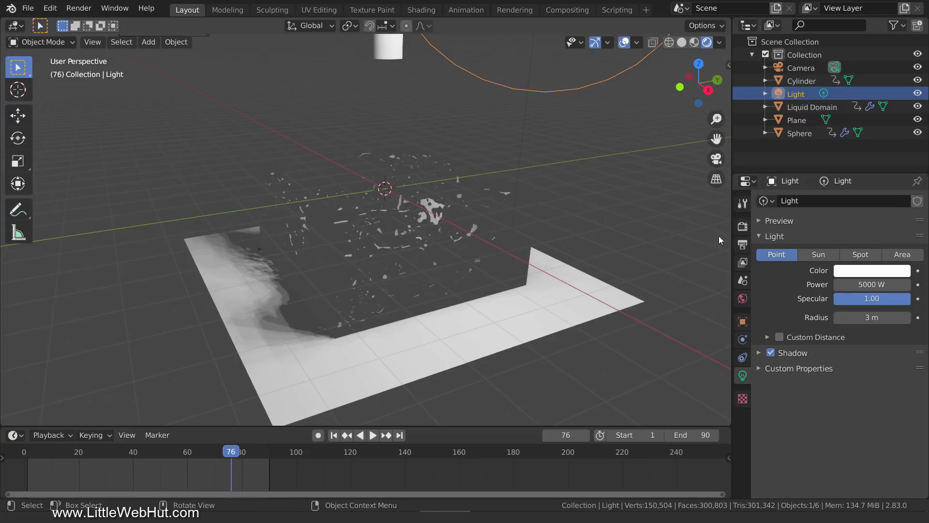
- Set the render engine to Cycles with GPU Compute as the device
{"action": "left_click", "coordinate": [742, 226]}
{"action": "left_click", "coordinate": [874, 200]}
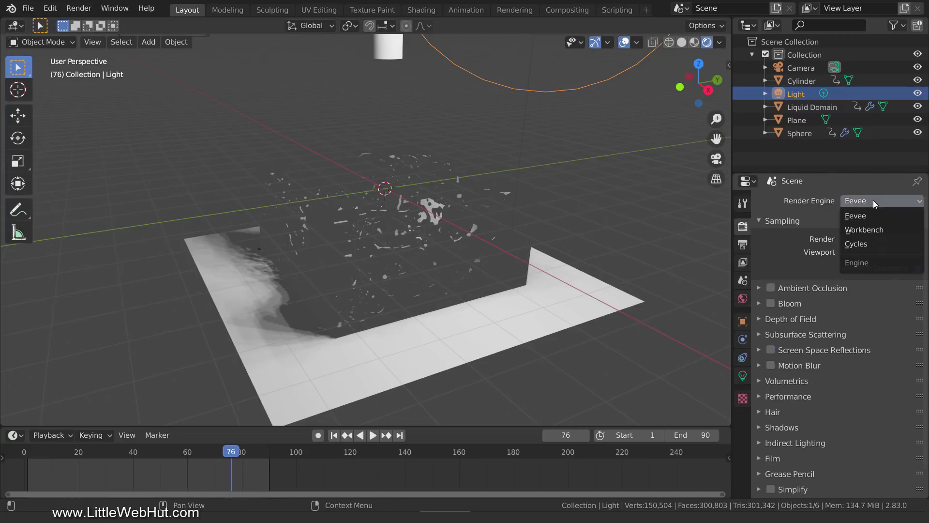
{"action": "left_click", "coordinate": [879, 242]}
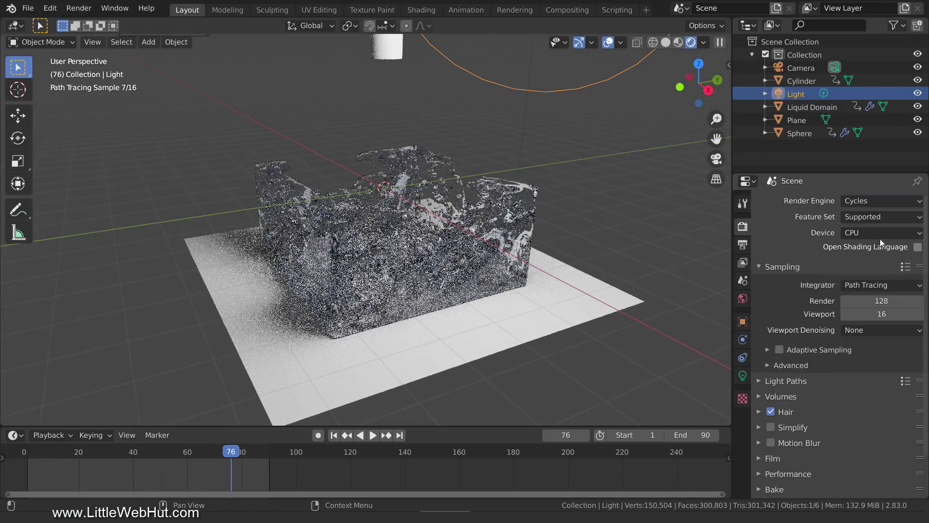
{"action": "left_click", "coordinate": [880, 234]}
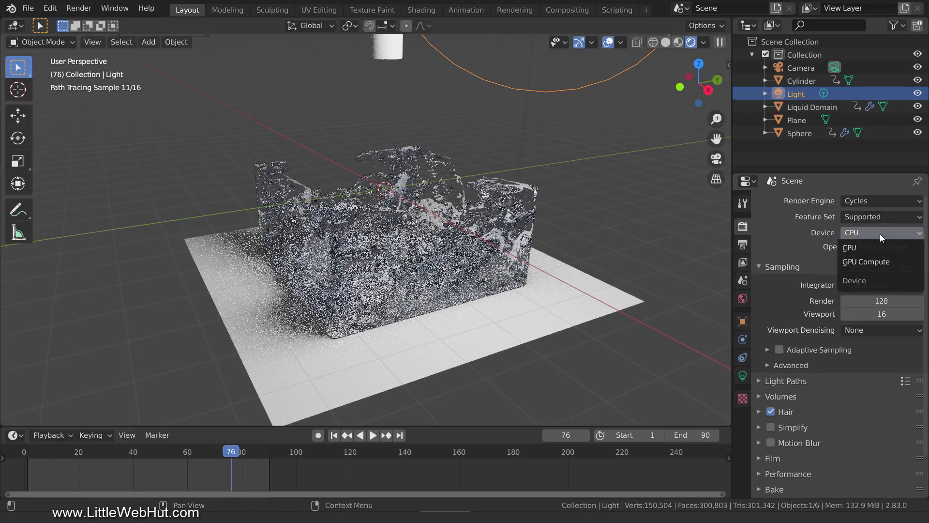
{"action": "left_click", "coordinate": [894, 260]}
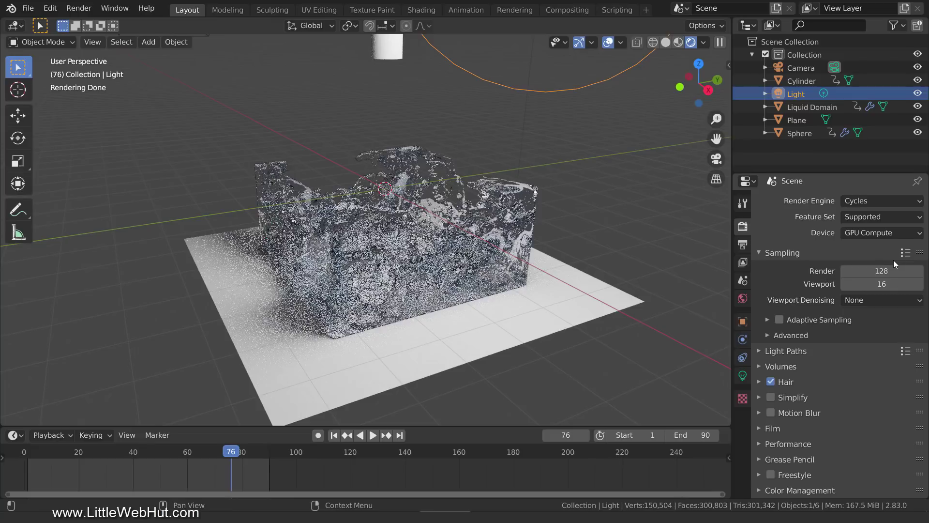
{"action": "left_click", "coordinate": [532, 251]}
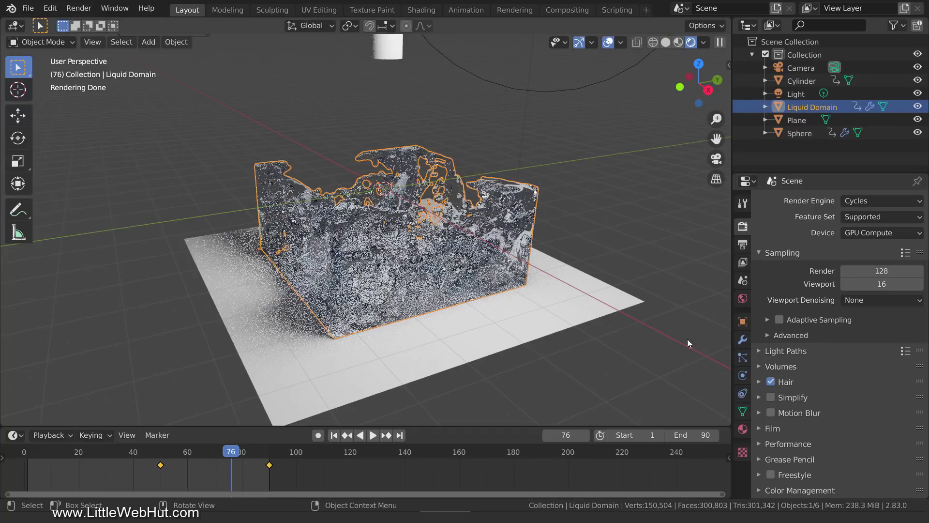
- Replace the Liquid Domain's glass shader with a Principled BSDF of base colour 404040
{"action": "left_click", "coordinate": [743, 429]}
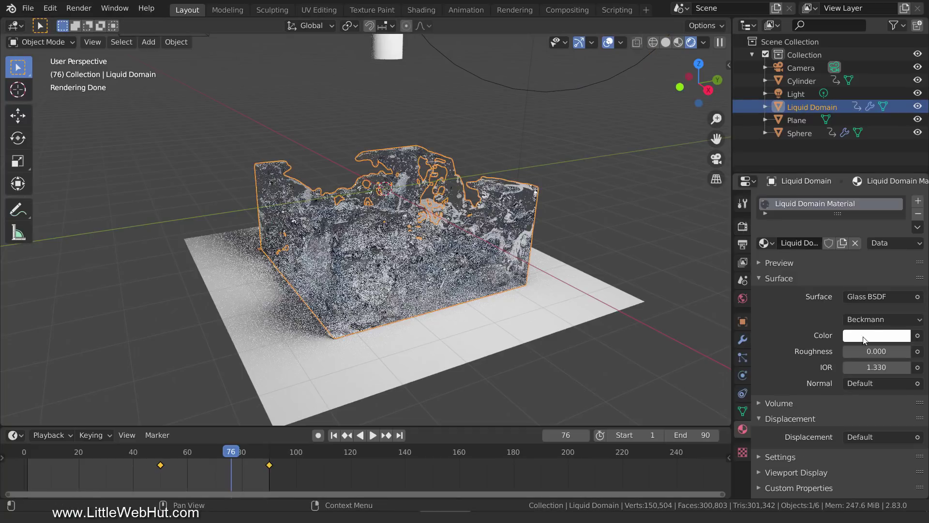
{"action": "left_click", "coordinate": [880, 296]}
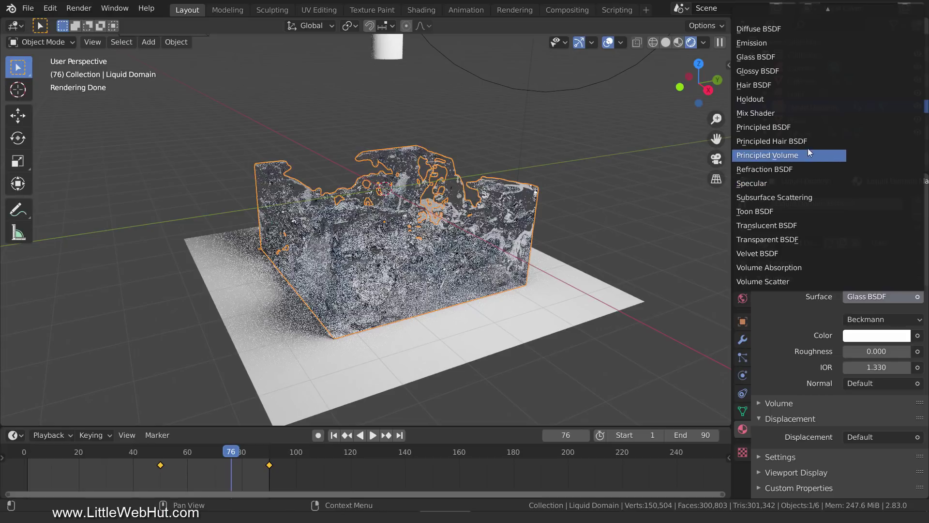
{"action": "left_click", "coordinate": [799, 126]}
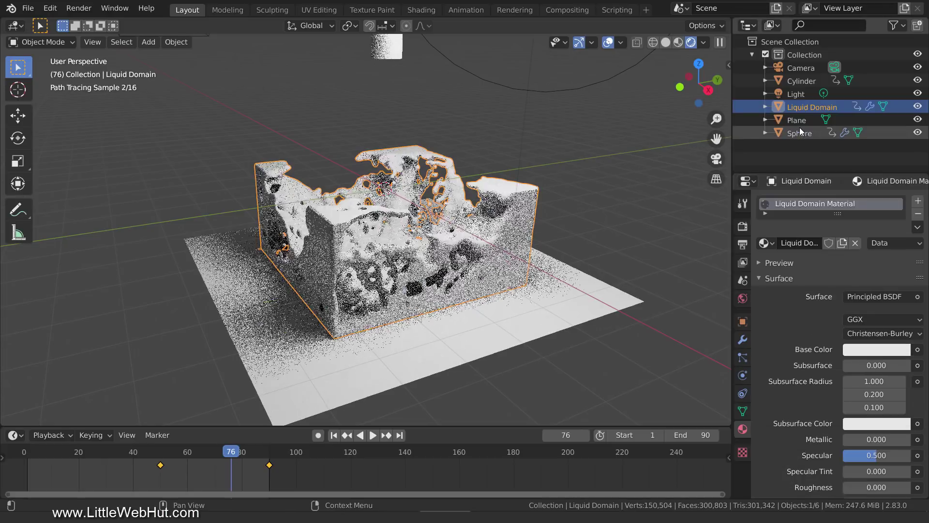
{"action": "left_click", "coordinate": [882, 350]}
{"action": "left_click", "coordinate": [879, 271]}
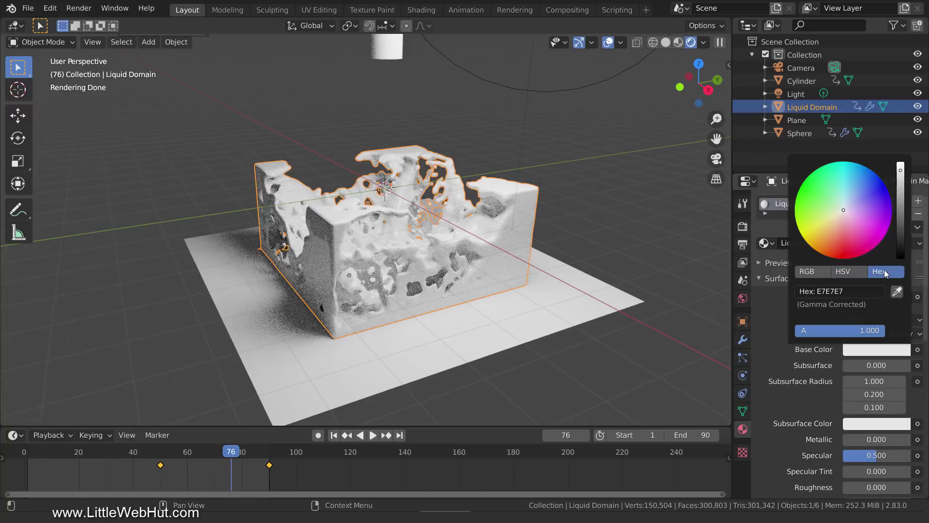
{"action": "left_click", "coordinate": [853, 294]}
{"action": "type", "text": "404040"}
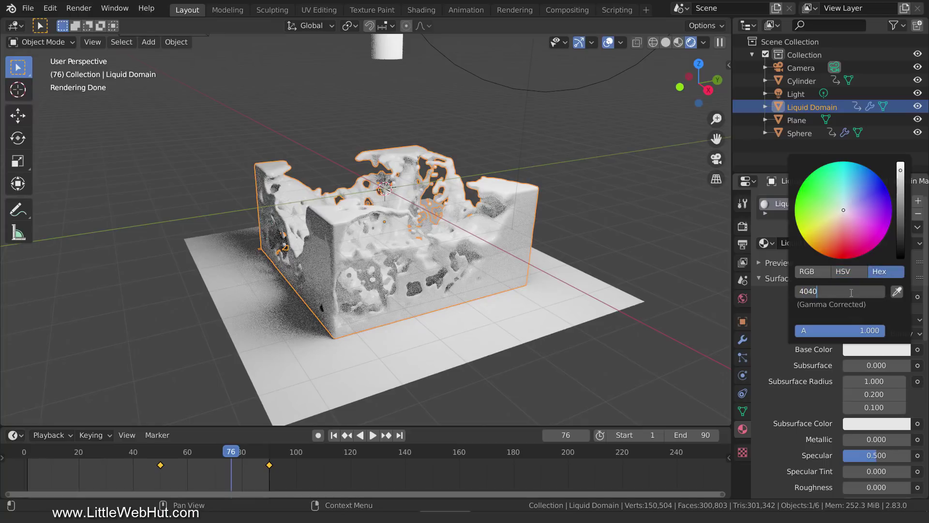
{"action": "key", "text": "Return"}
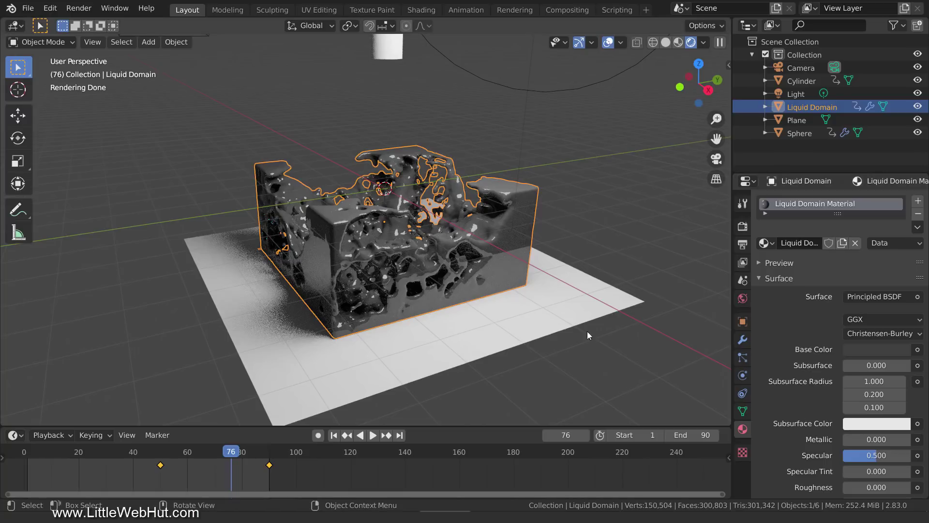
{"action": "left_click", "coordinate": [566, 315]}
- Give the Plane a new material with orange base colour e74800
{"action": "left_click", "coordinate": [794, 245]}
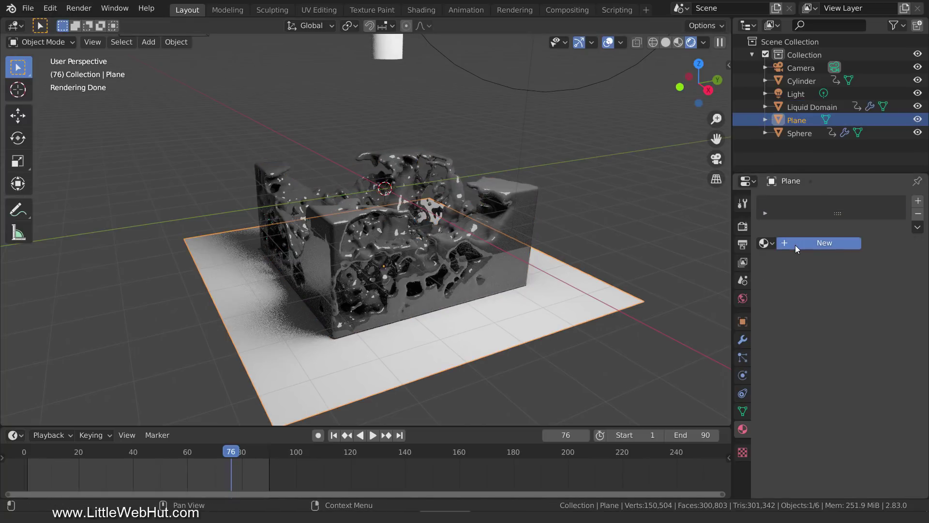
{"action": "left_click", "coordinate": [873, 350]}
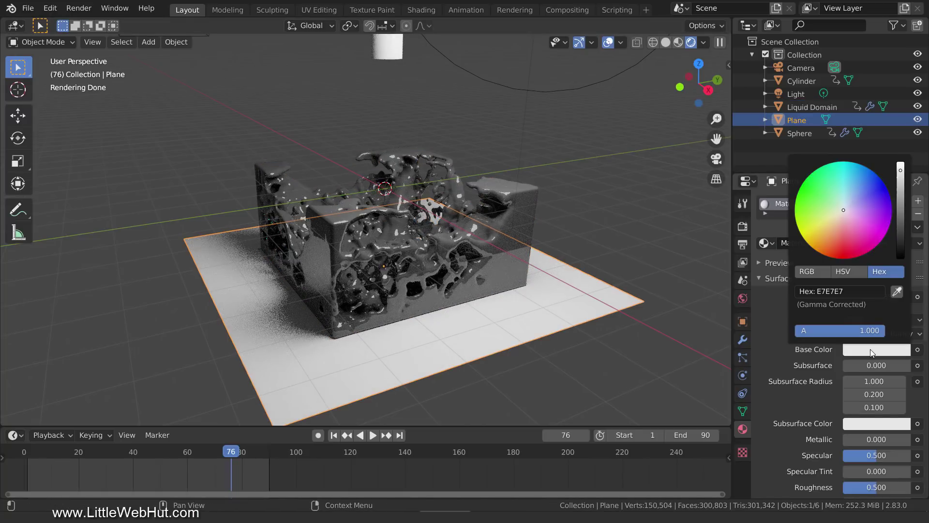
{"action": "left_click", "coordinate": [870, 289]}
{"action": "type", "text": "e"}
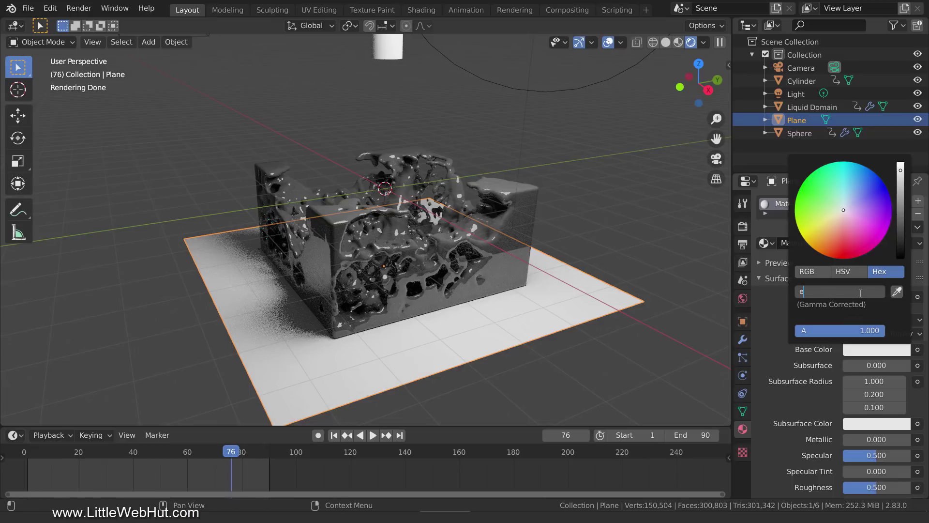
{"action": "type", "text": "74800"}
{"action": "key", "text": "Return"}
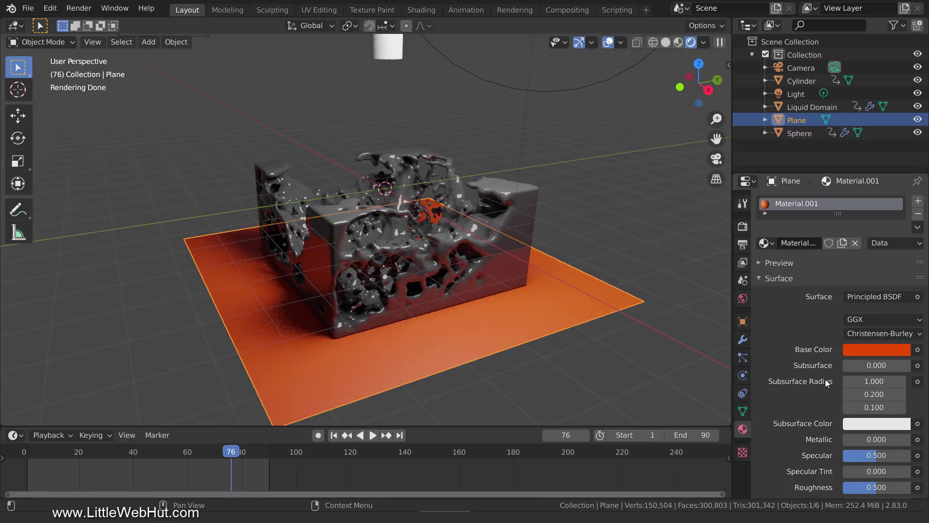
- Create a new material for the Cylinder with Metallic set to 1
{"action": "left_click", "coordinate": [393, 44]}
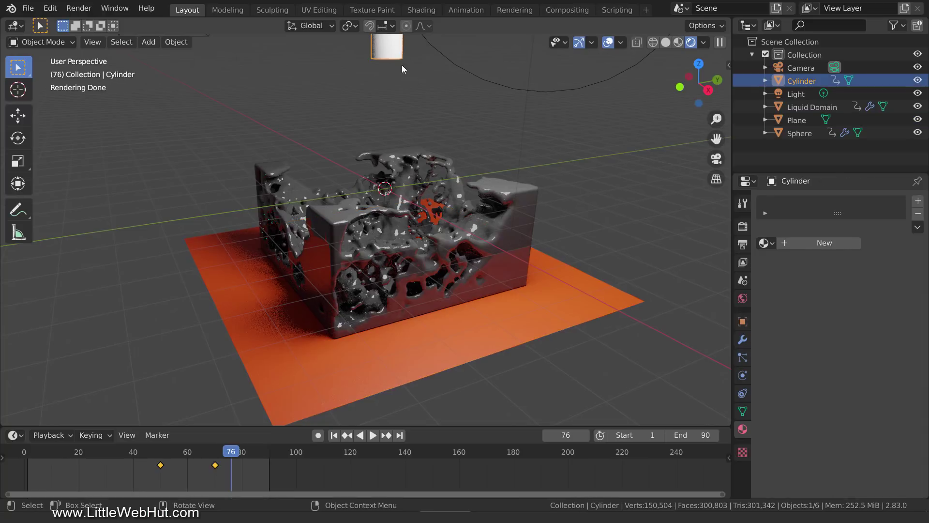
{"action": "left_click", "coordinate": [800, 245]}
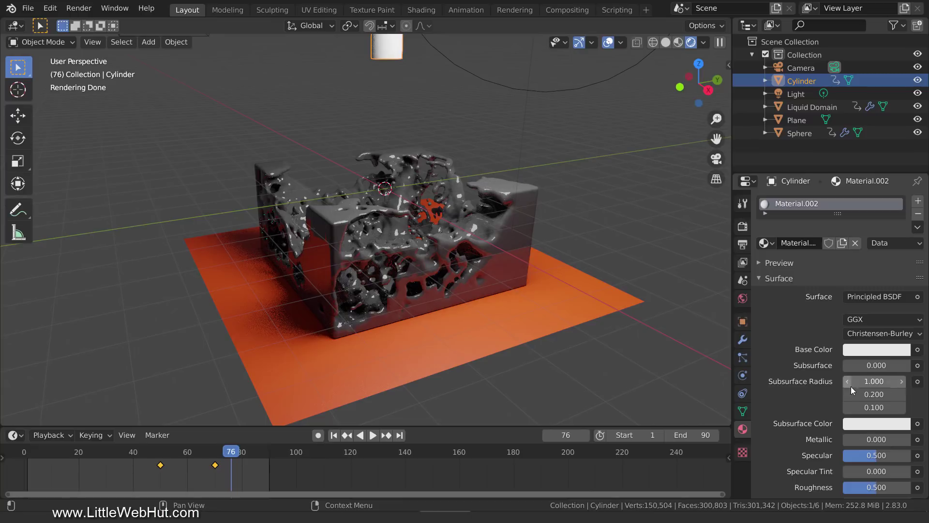
{"action": "left_click", "coordinate": [870, 439]}
{"action": "type", "text": "1"}
{"action": "key", "text": "Return"}
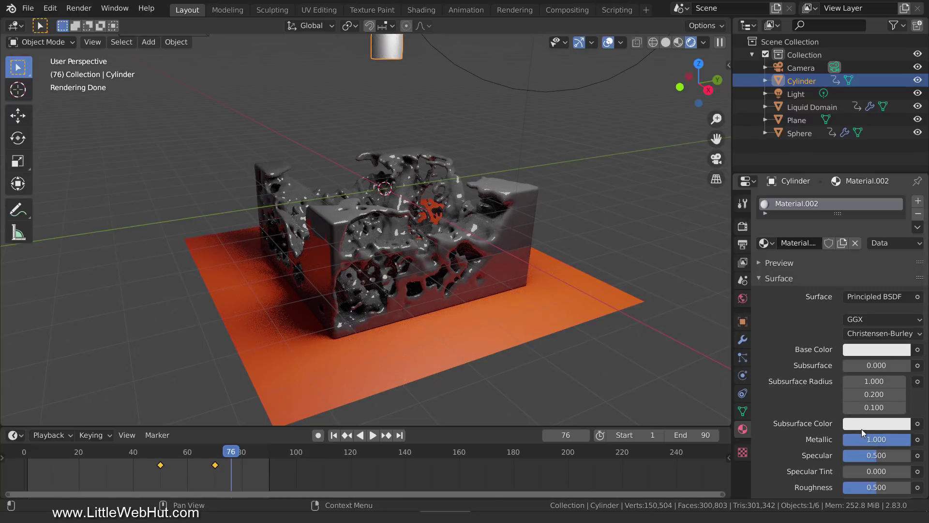
{"action": "left_click", "coordinate": [743, 298]}
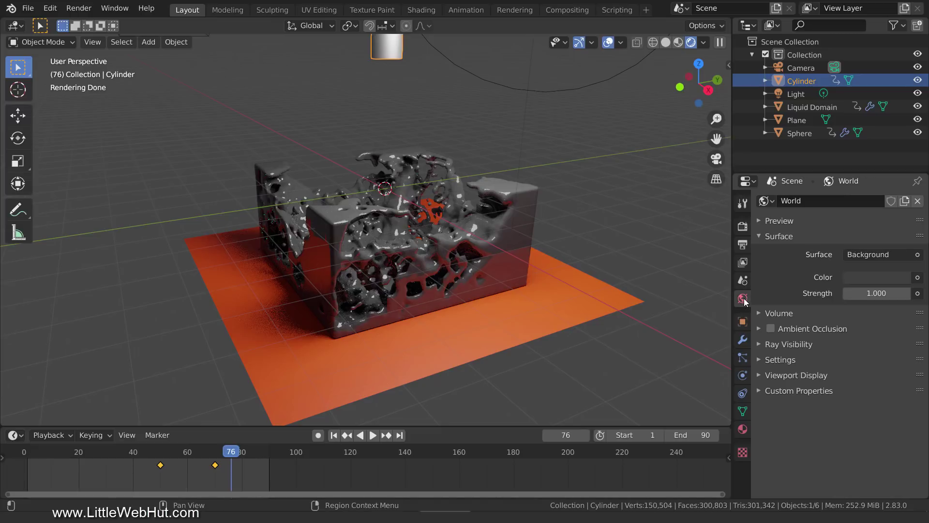
- Darken the World colour to black and look through the scene camera
{"action": "left_click", "coordinate": [878, 276]}
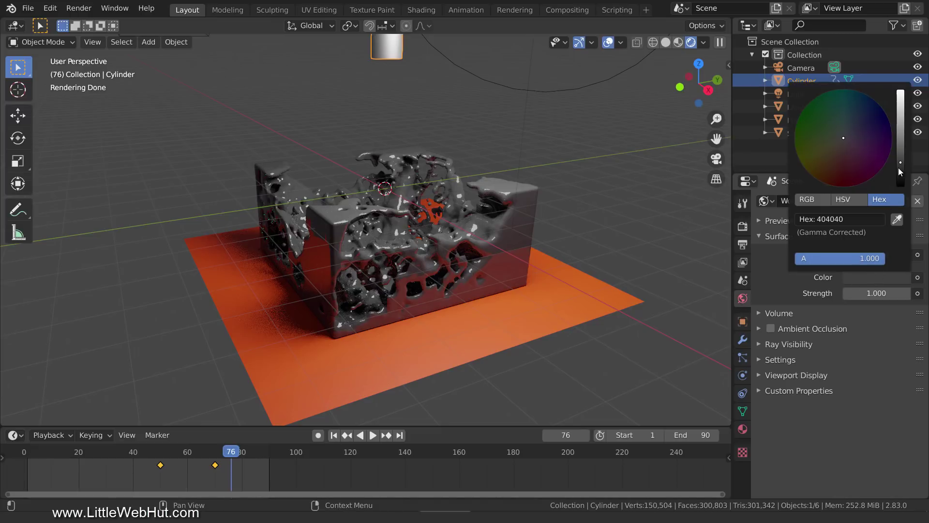
{"action": "left_click_drag", "start_coordinate": [898, 168], "coordinate": [897, 190]}
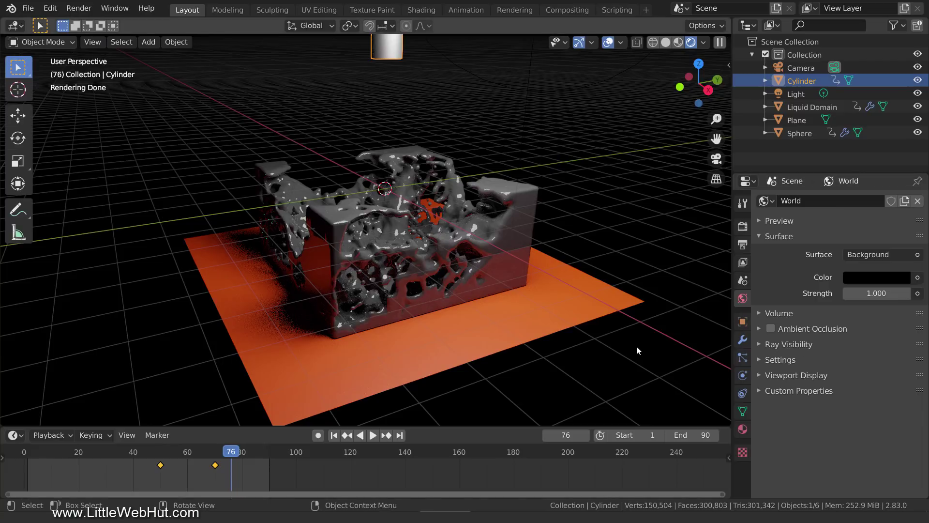
{"action": "key", "text": "KP_0"}
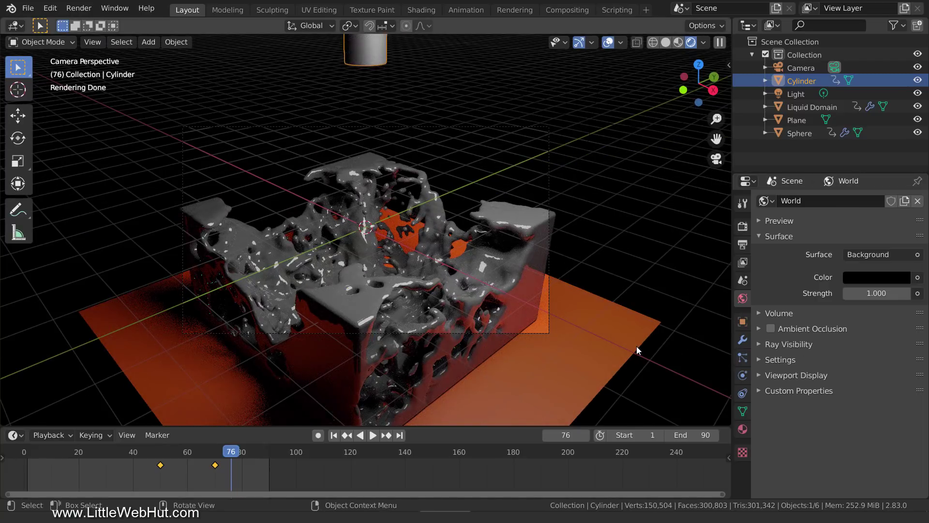
- Lock the camera to the view and frame the whole liquid block and orange plane
{"action": "scroll", "coordinate": [637, 346], "scroll_direction": "up", "scroll_amount": 5}
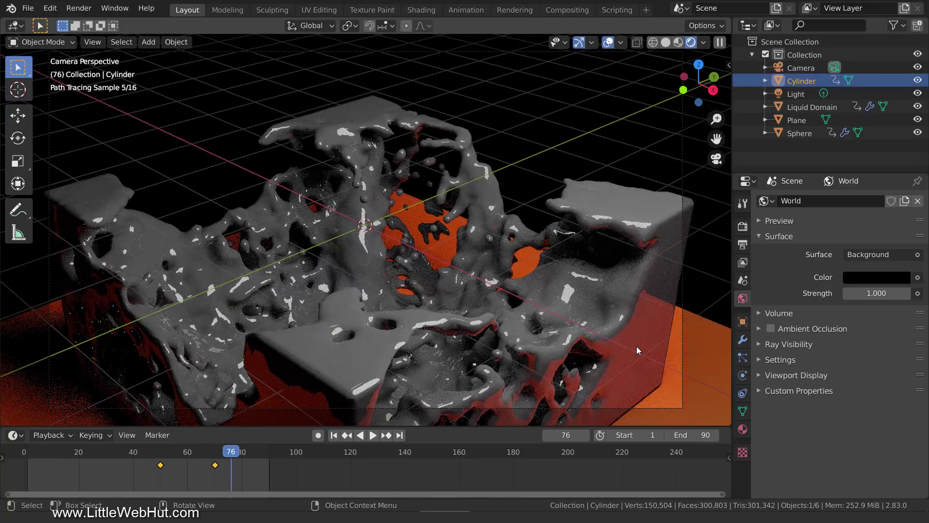
{"action": "key", "text": "n"}
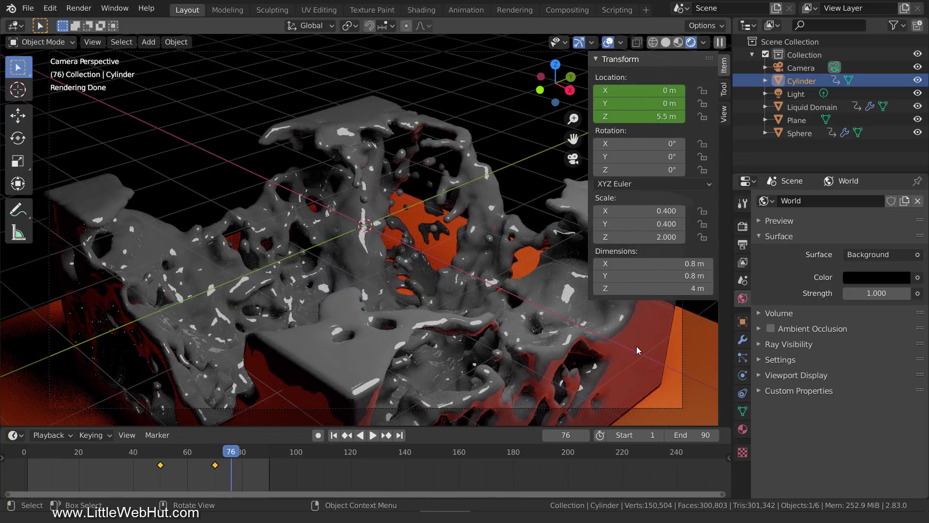
{"action": "left_click", "coordinate": [725, 114]}
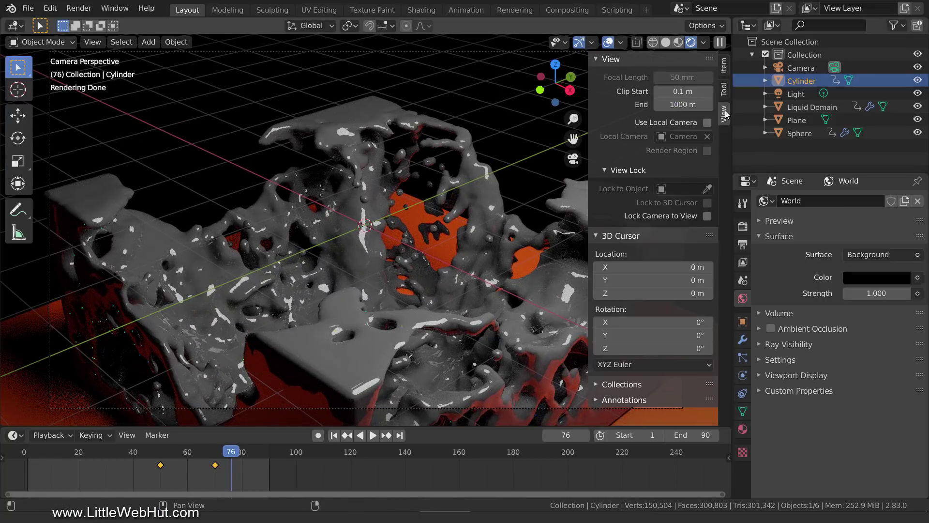
{"action": "left_click", "coordinate": [706, 215]}
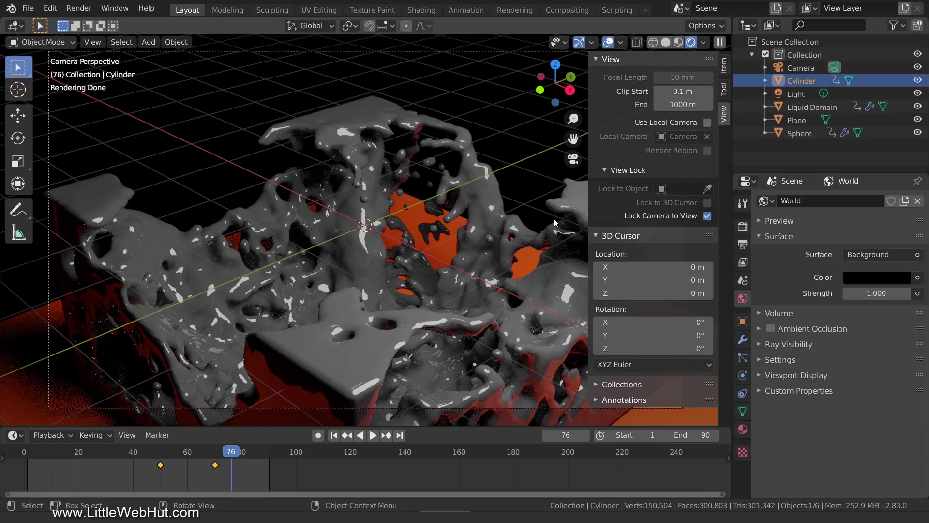
{"action": "key", "text": "n"}
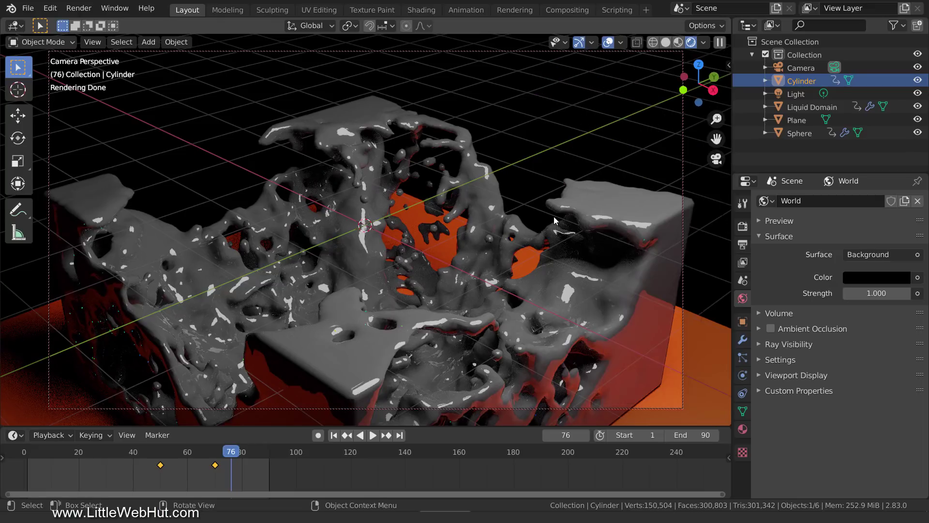
{"action": "scroll", "coordinate": [554, 217], "scroll_direction": "down", "scroll_amount": 2}
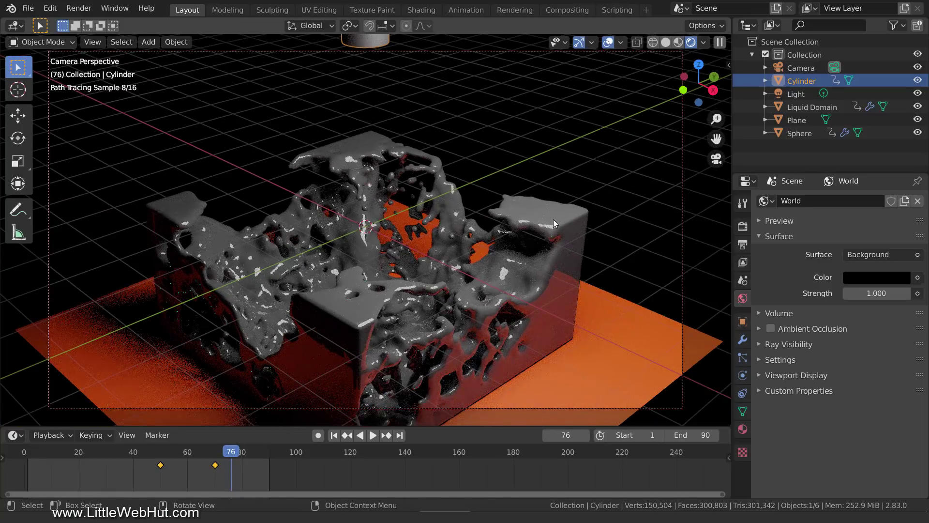
{"action": "middle_click_drag", "start_coordinate": [553, 221], "coordinate": [573, 150], "text": "shift"}
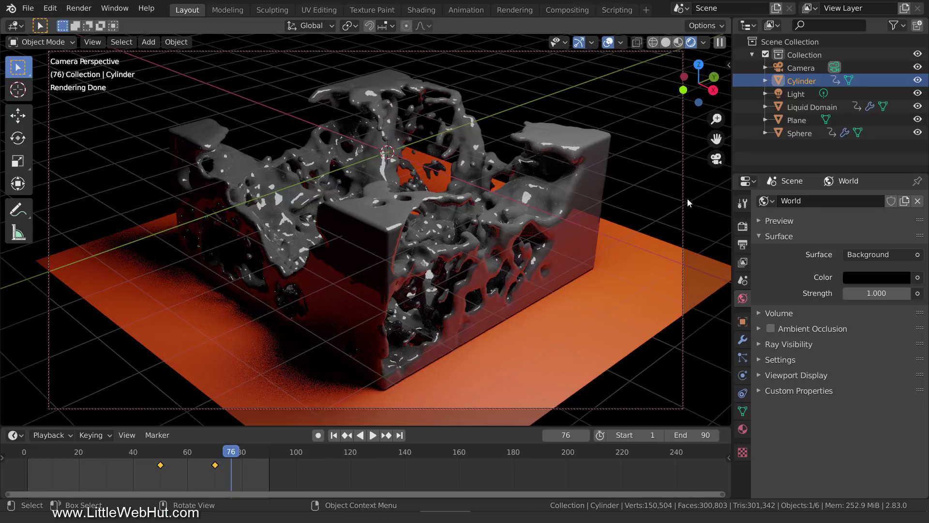
{"action": "left_click", "coordinate": [743, 226]}
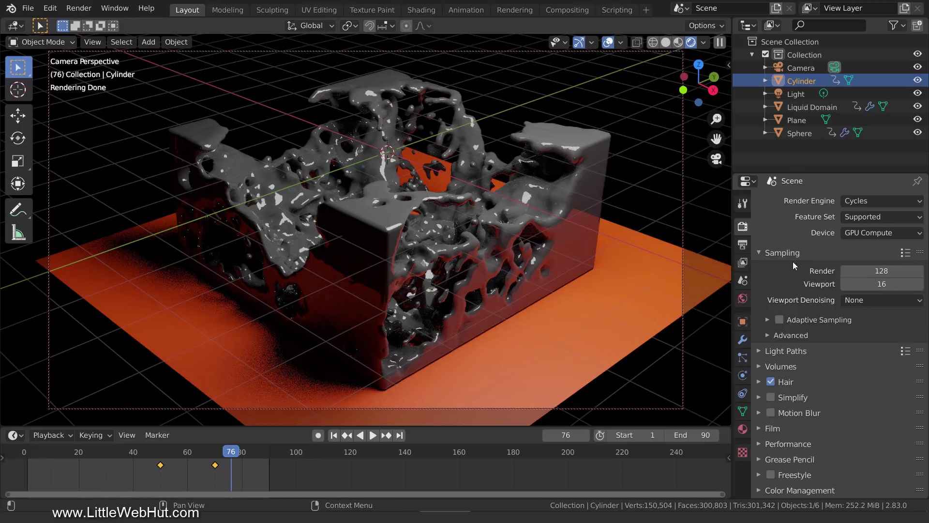
- Set the render samples to 32
{"action": "left_click", "coordinate": [874, 272]}
{"action": "type", "text": "32"}
{"action": "key", "text": "Return"}
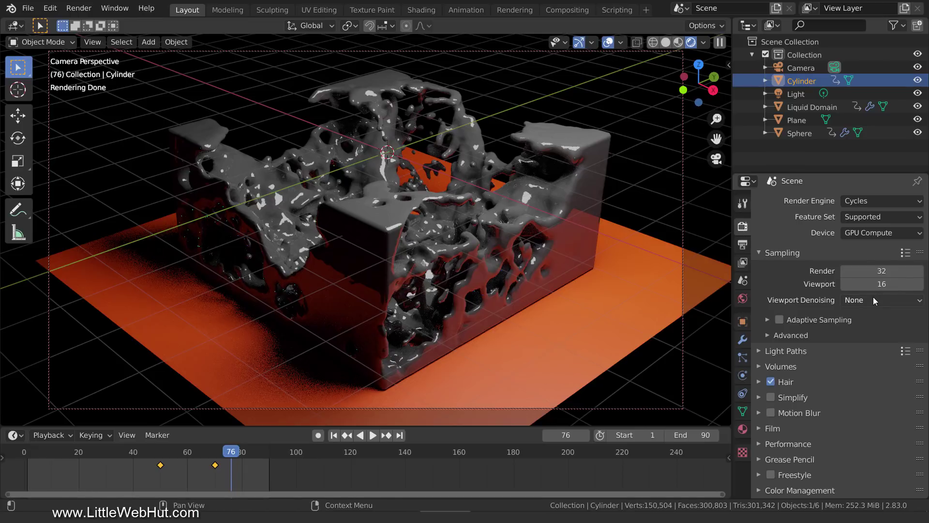
- Set the output path to C:\demo\ and the file format to FFmpeg Video
{"action": "left_click", "coordinate": [747, 245]}
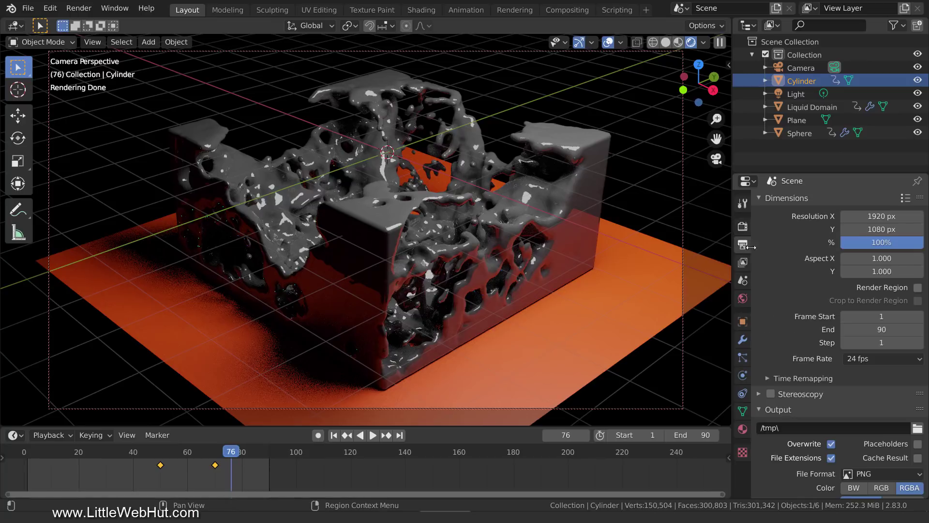
{"action": "left_click", "coordinate": [917, 428]}
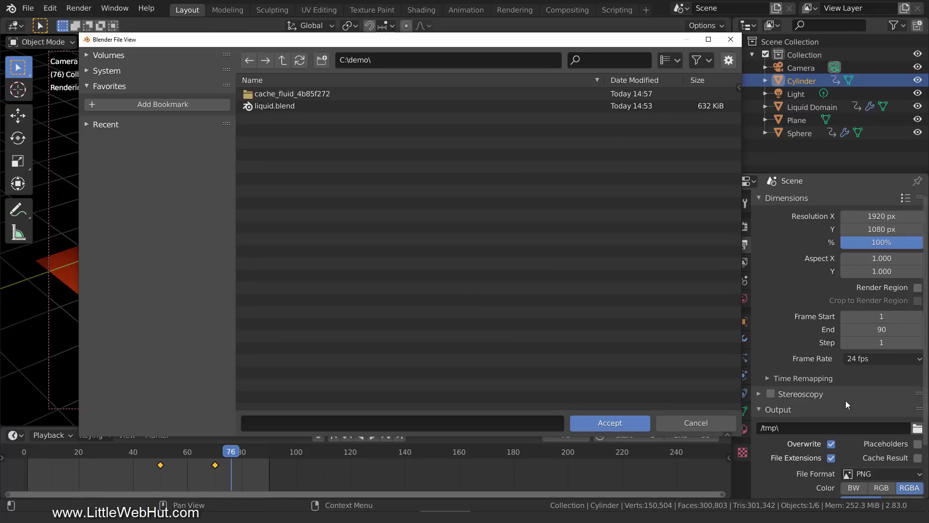
{"action": "left_click", "coordinate": [636, 422]}
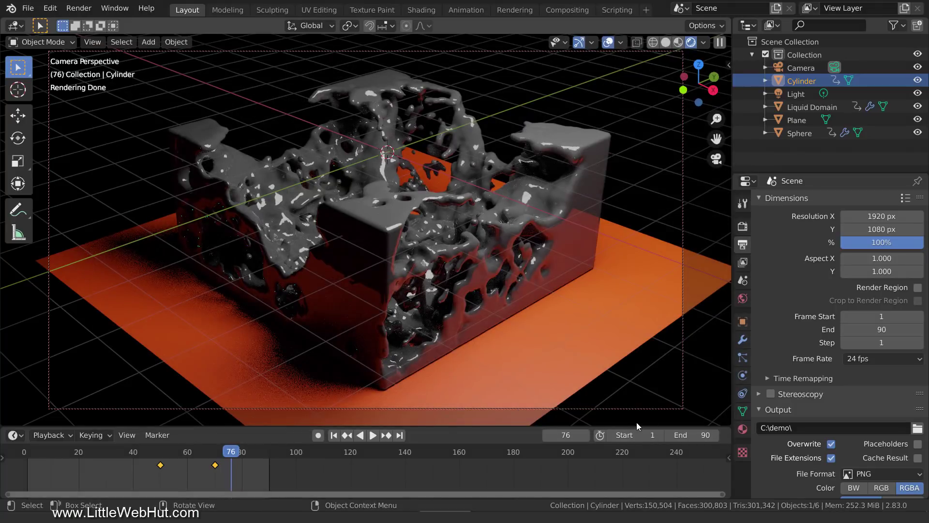
{"action": "left_click", "coordinate": [875, 472]}
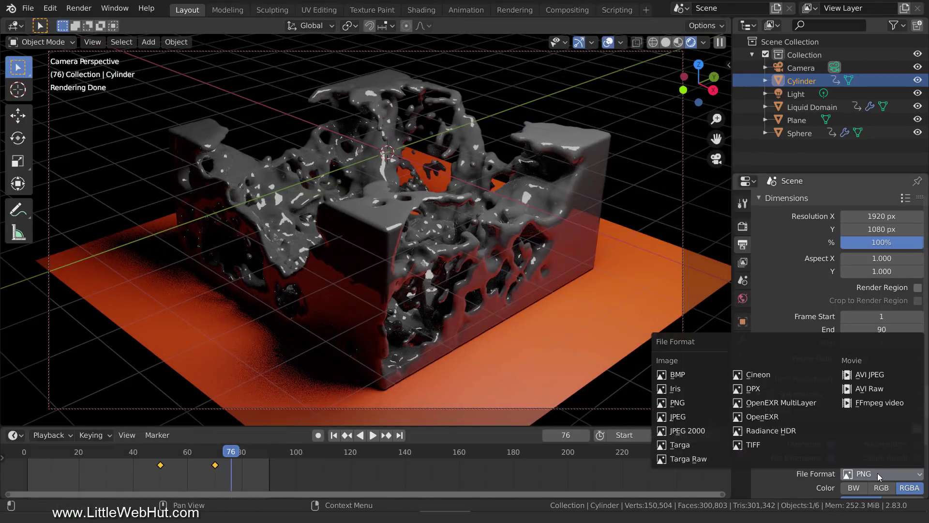
{"action": "left_click", "coordinate": [891, 402]}
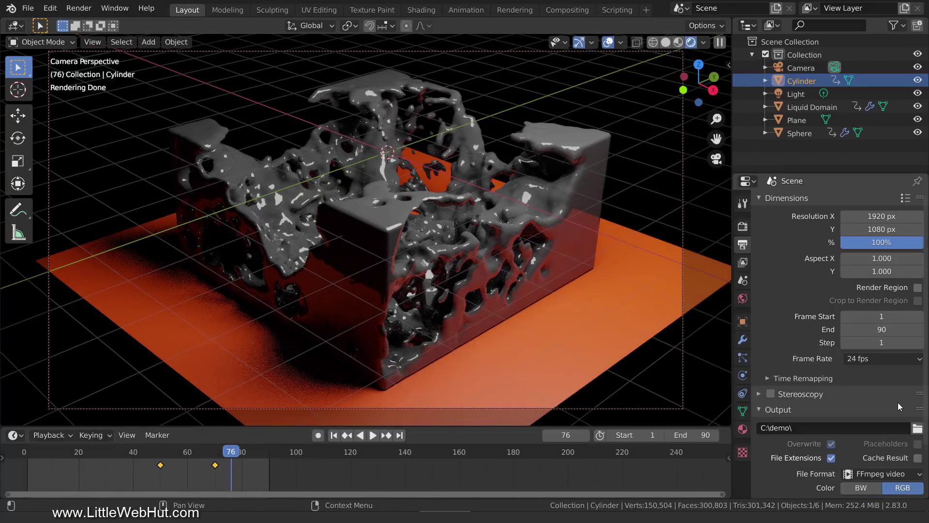
{"action": "scroll", "coordinate": [897, 402], "scroll_direction": "down", "scroll_amount": 2}
{"action": "scroll", "coordinate": [896, 405], "scroll_direction": "down", "scroll_amount": 1}
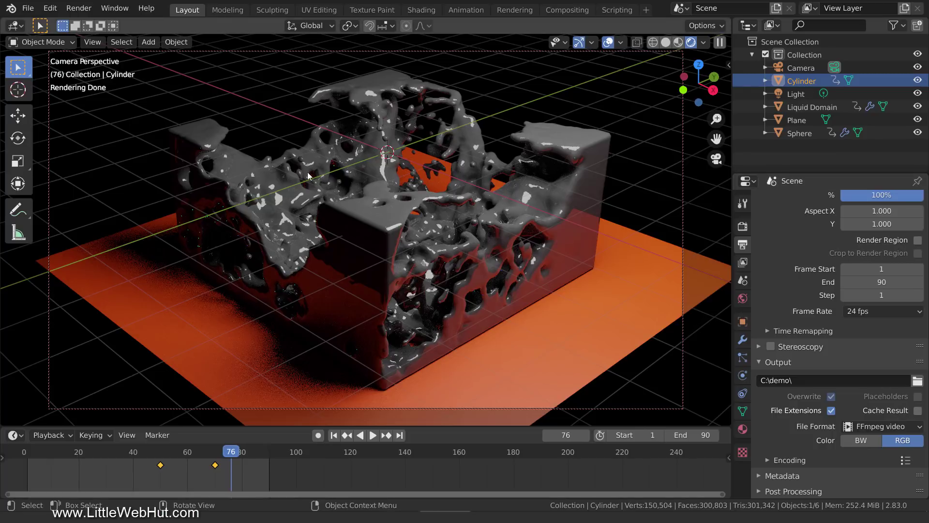
- Save the project as liquid.blend, then render all 90 animation frames
{"action": "left_click", "coordinate": [28, 8]}
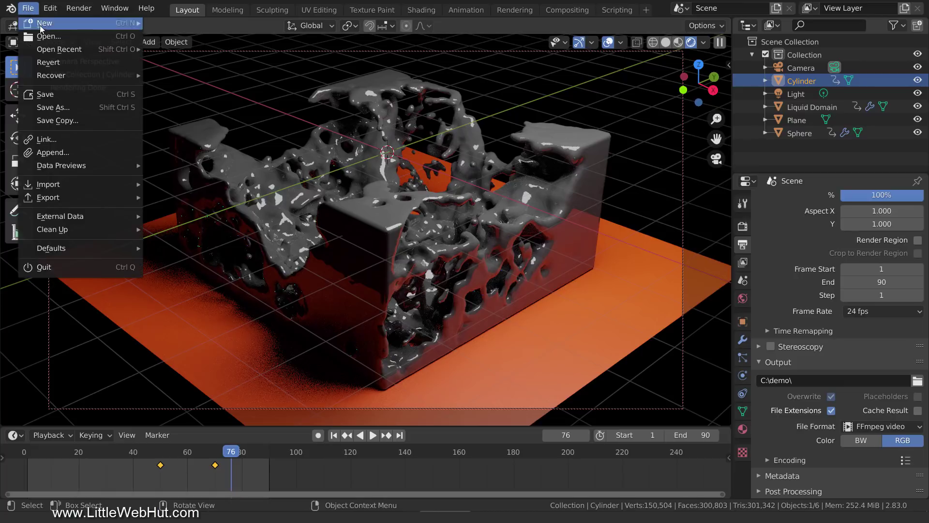
{"action": "left_click", "coordinate": [82, 95]}
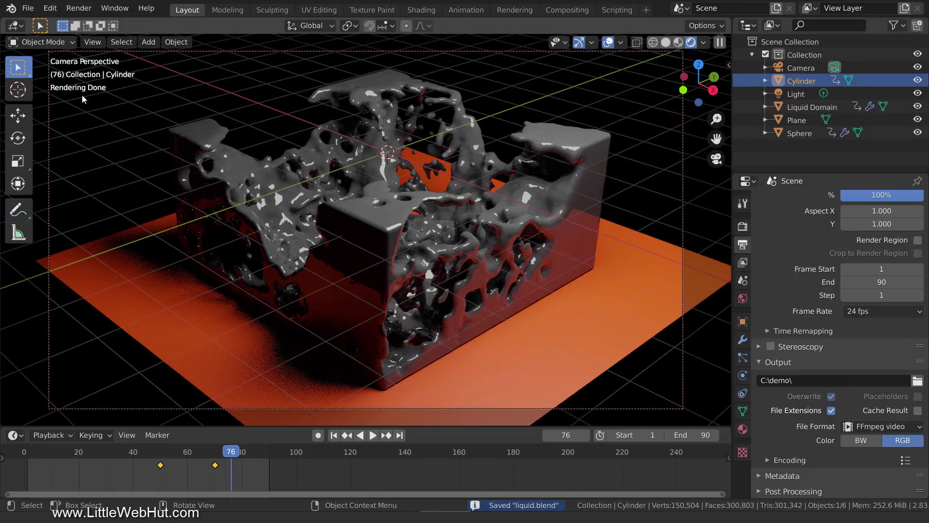
{"action": "left_click", "coordinate": [85, 11]}
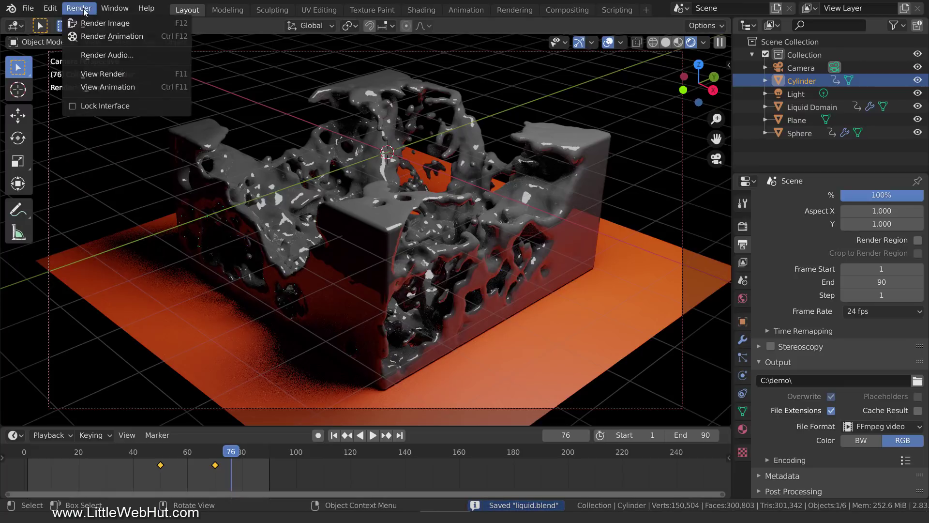
{"action": "left_click", "coordinate": [148, 36]}
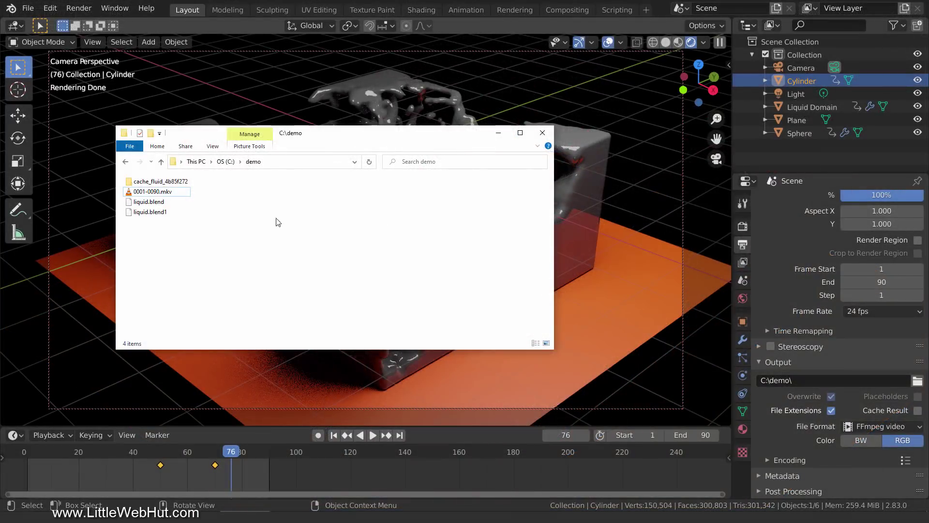
- Preview the rendered 0001-0090.mkv, then rename it to liquid.mkv
{"action": "double_click", "coordinate": [130, 192]}
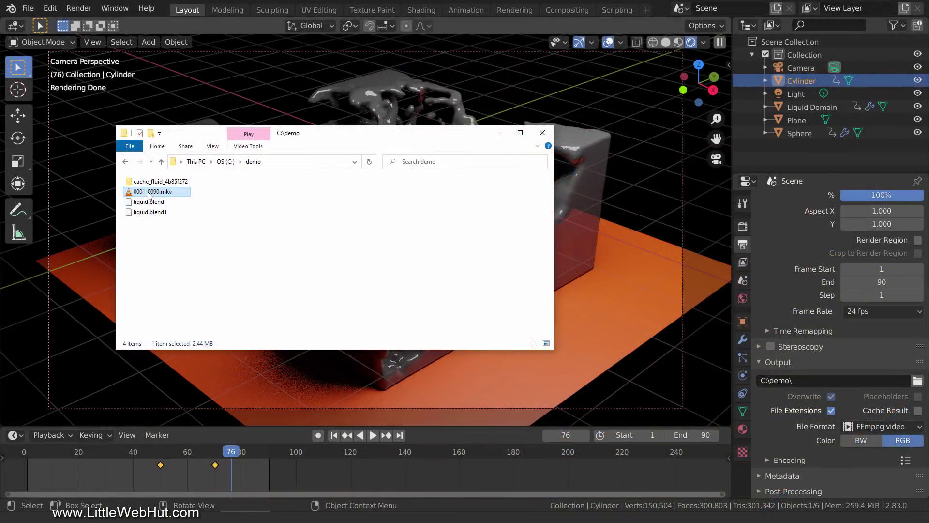
{"action": "left_click", "coordinate": [149, 192]}
{"action": "type", "text": "liquid"}
{"action": "key", "text": "Return"}
- Use Save As to store the scene as solid.blend in C:\demo
{"action": "left_click", "coordinate": [28, 8]}
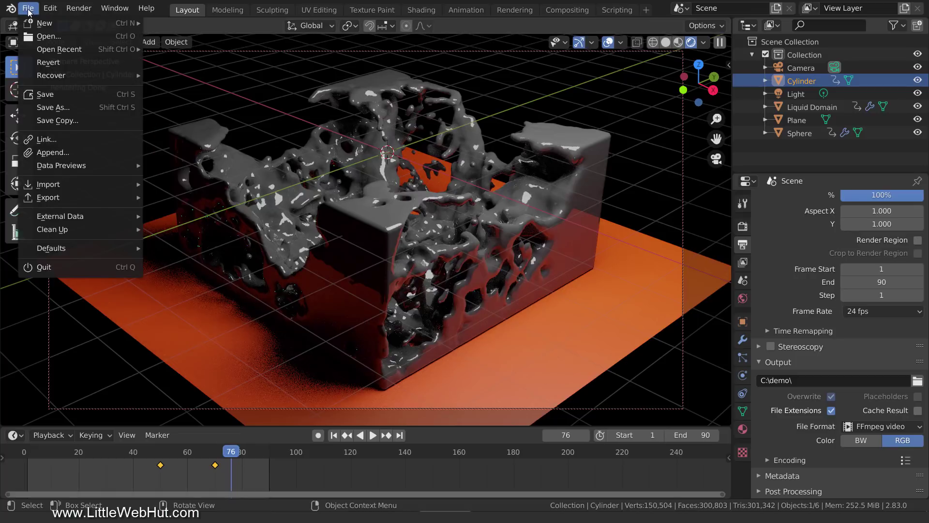
{"action": "left_click", "coordinate": [64, 107]}
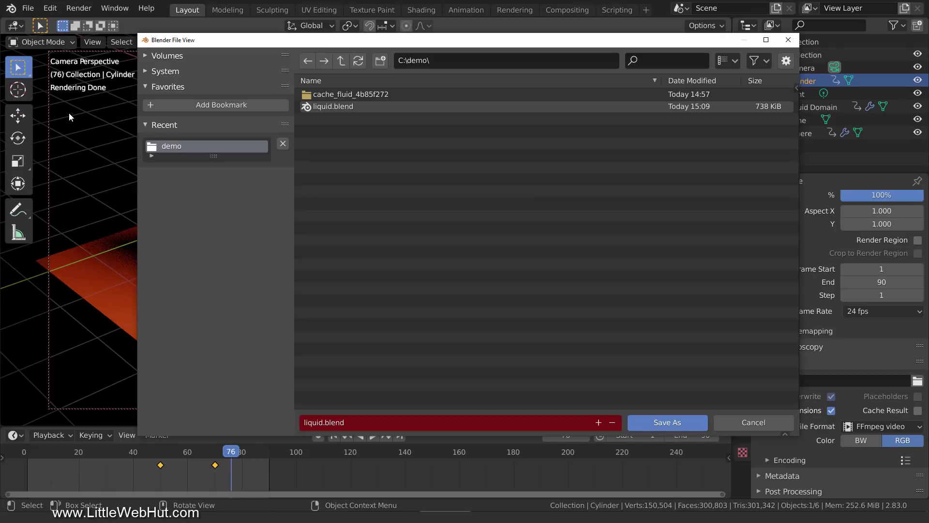
{"action": "double_click", "coordinate": [314, 423]}
{"action": "type", "text": "solid"}
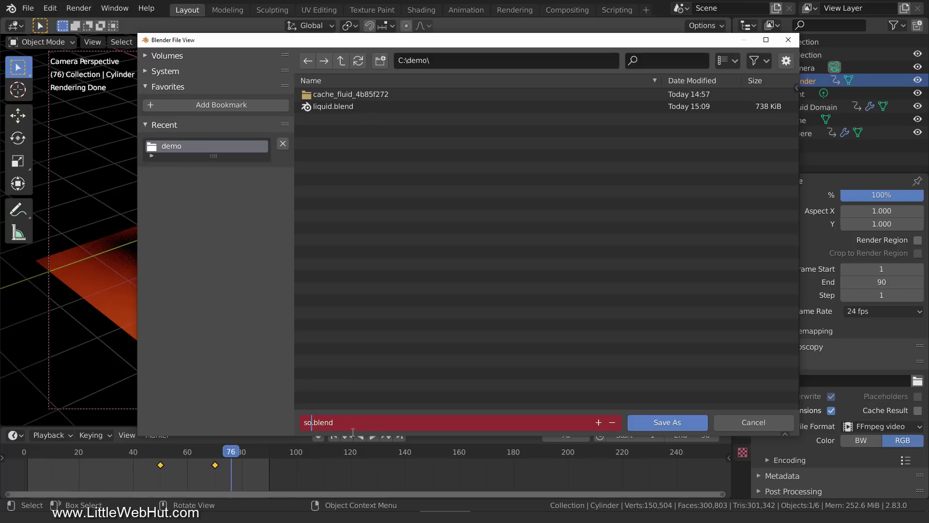
{"action": "key", "text": "Return"}
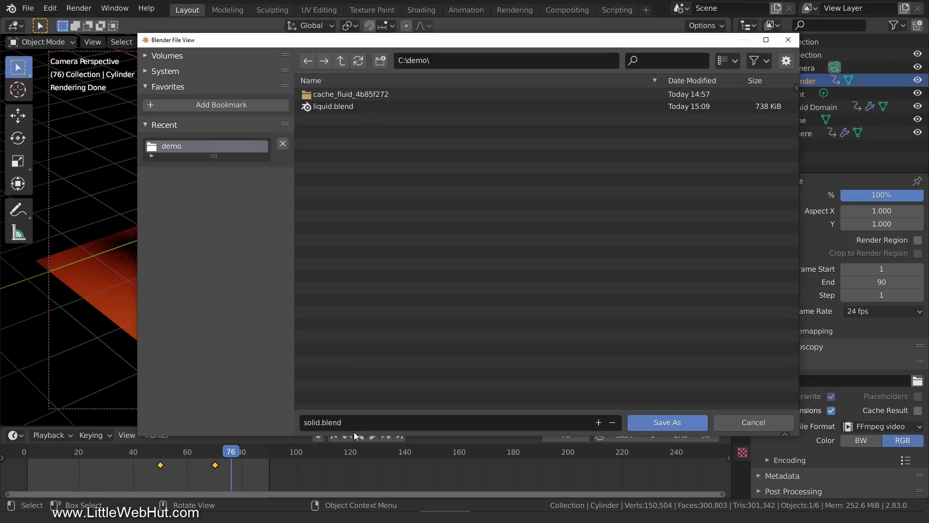
{"action": "left_click", "coordinate": [692, 426]}
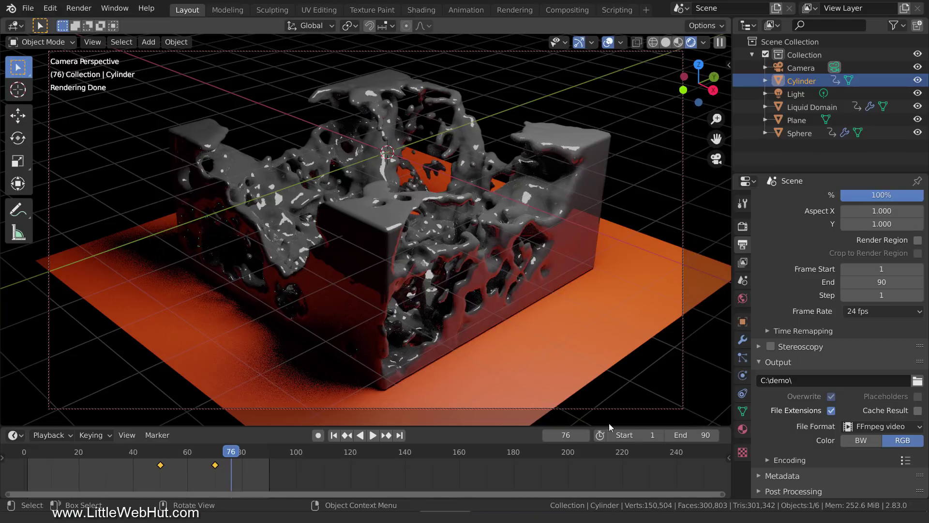
- At frame 90, apply the Liquid Domain's Fluid modifier as real geometry
{"action": "left_click", "coordinate": [400, 436]}
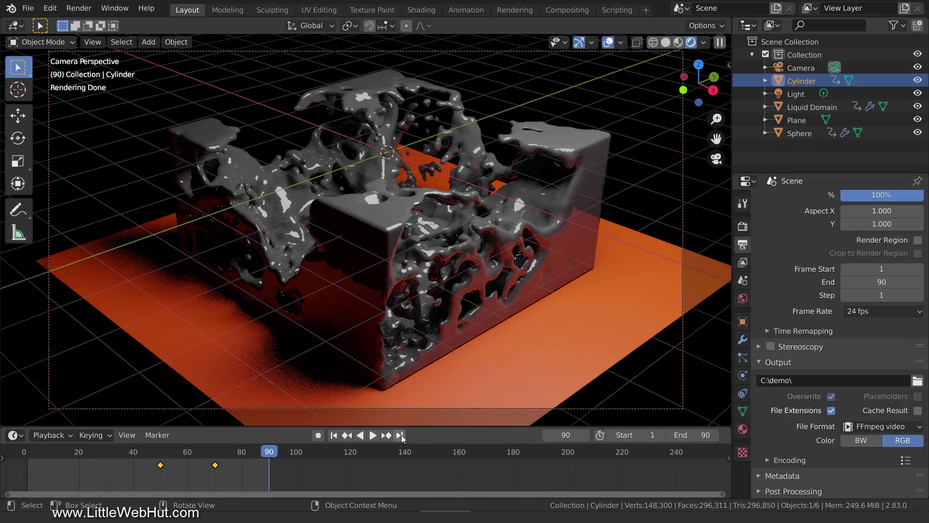
{"action": "left_click", "coordinate": [558, 264]}
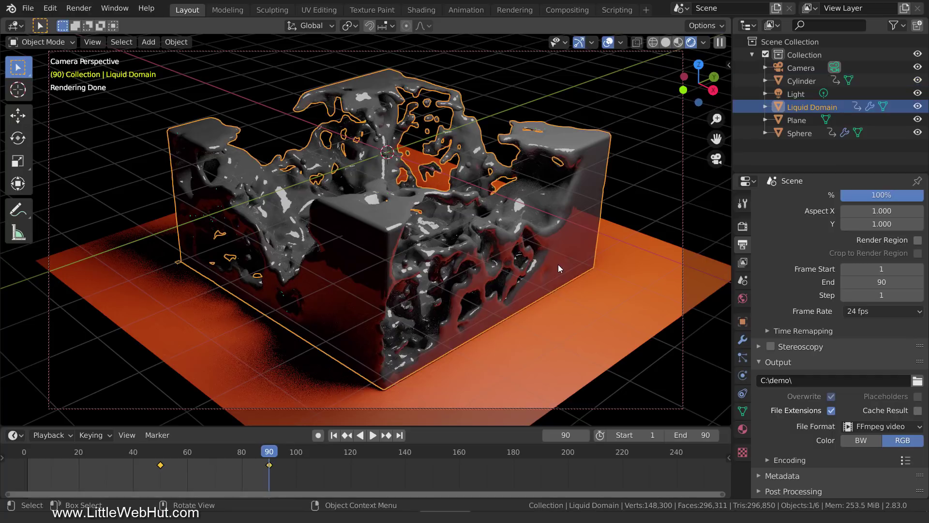
{"action": "left_click", "coordinate": [742, 340]}
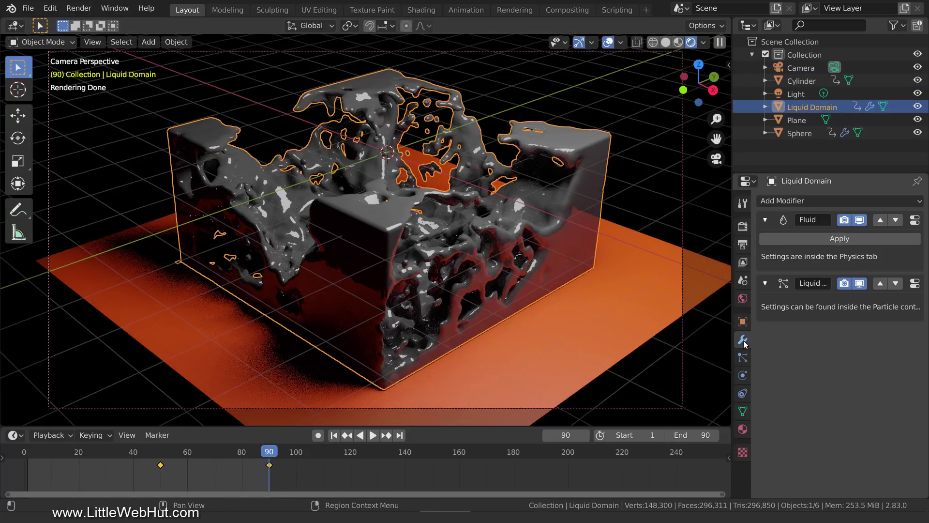
{"action": "left_click", "coordinate": [856, 238]}
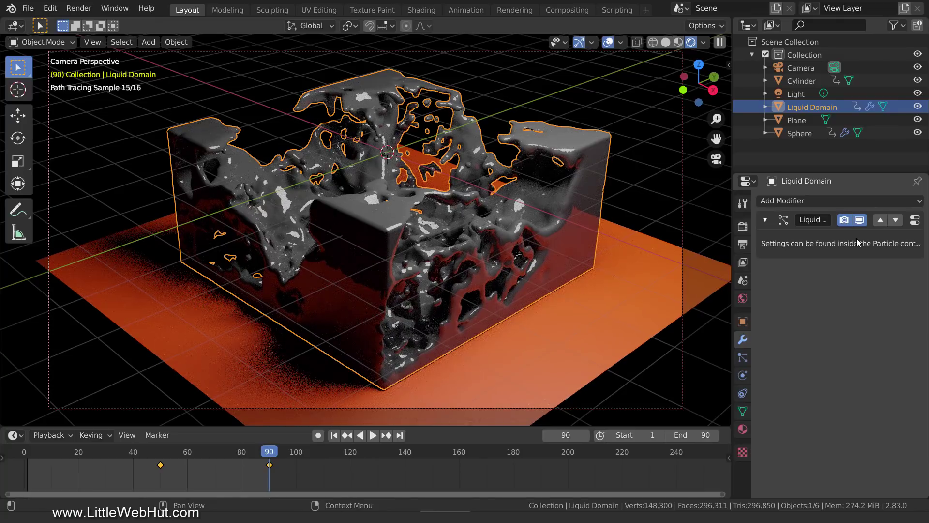
- Remove the Liquid particle system from the Liquid Domain
{"action": "left_click", "coordinate": [742, 357]}
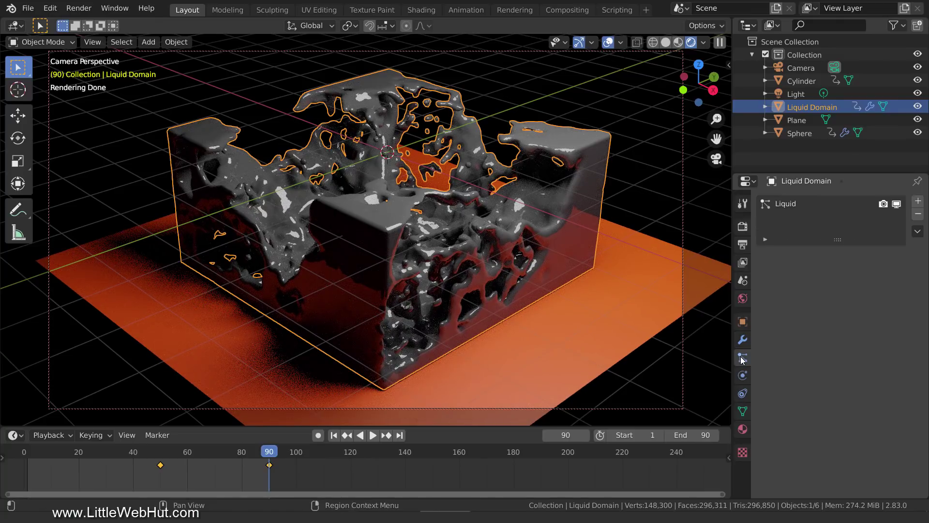
{"action": "left_click", "coordinate": [792, 203]}
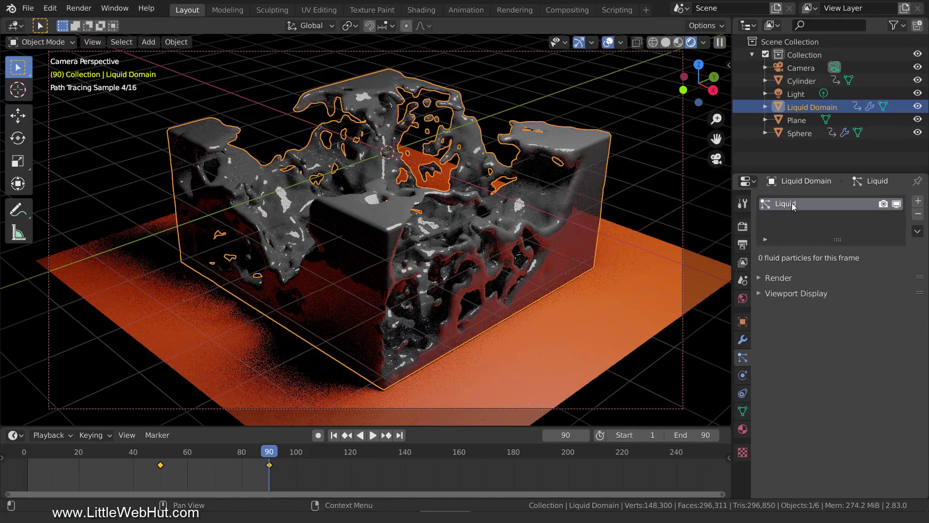
{"action": "left_click", "coordinate": [917, 214]}
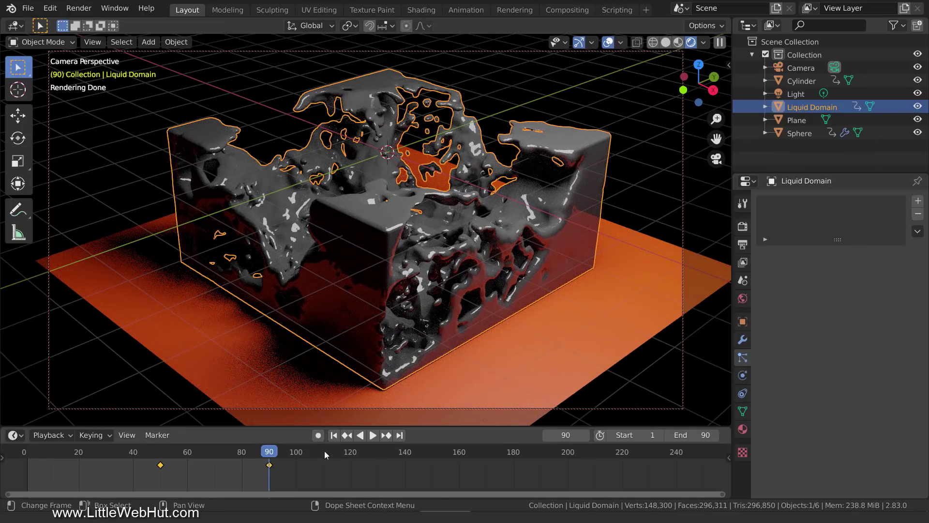
- Delete all of the liquid's timeline keyframes
{"action": "left_click_drag", "start_coordinate": [176, 469], "coordinate": [293, 458]}
{"action": "key", "text": "x"}
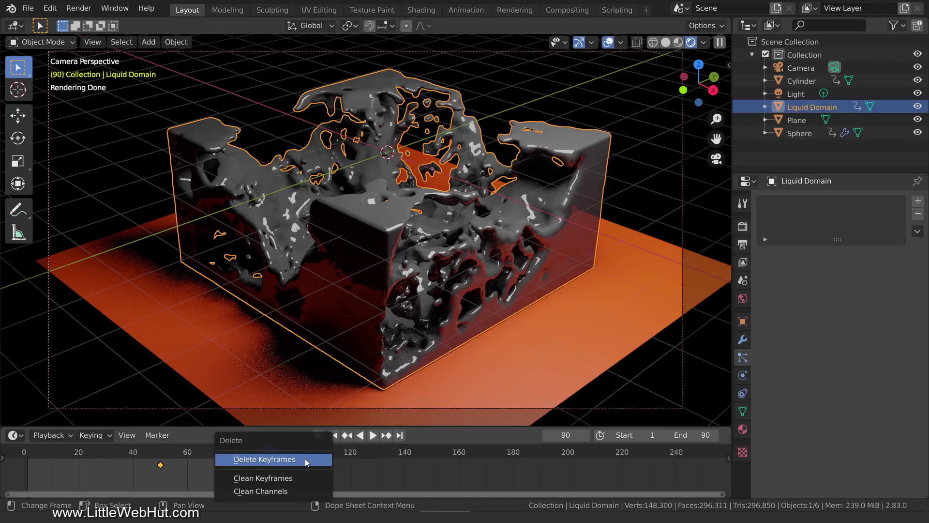
{"action": "left_click", "coordinate": [305, 458]}
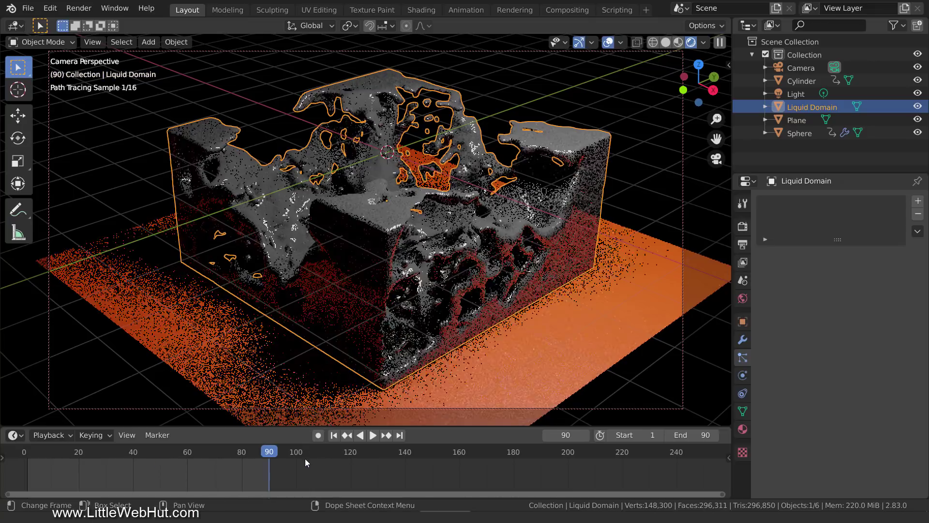
- Back at the first frame, delete the Cylinder and the Sphere objects
{"action": "left_click", "coordinate": [333, 435]}
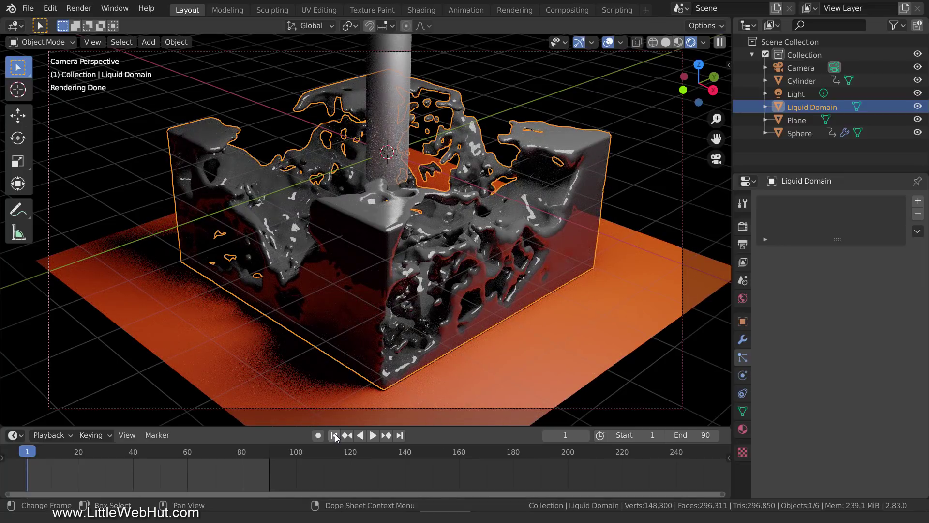
{"action": "left_click", "coordinate": [388, 123]}
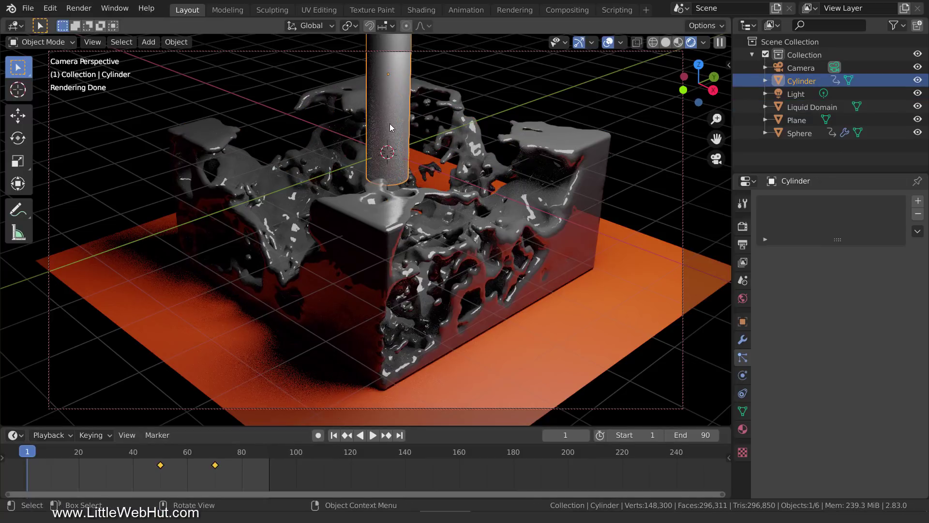
{"action": "key", "text": "x"}
{"action": "left_click", "coordinate": [390, 124]}
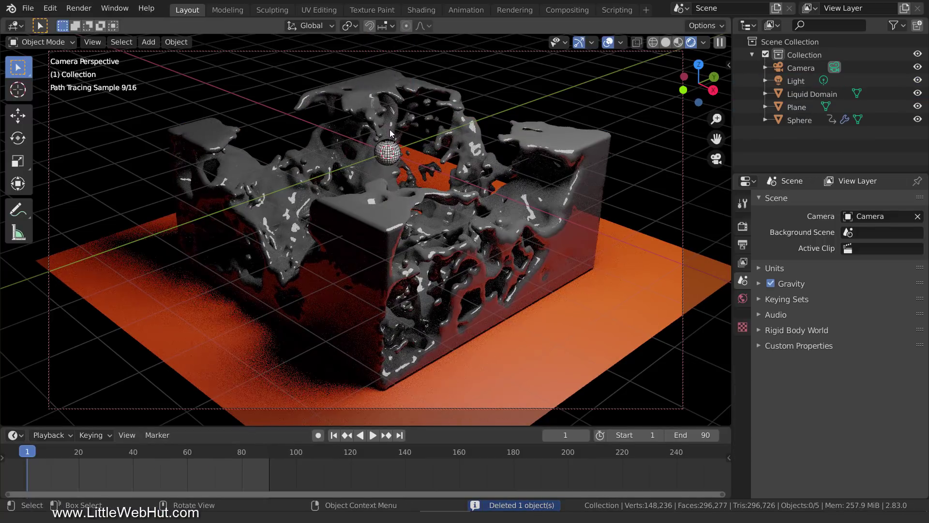
{"action": "left_click", "coordinate": [386, 153]}
{"action": "key", "text": "x"}
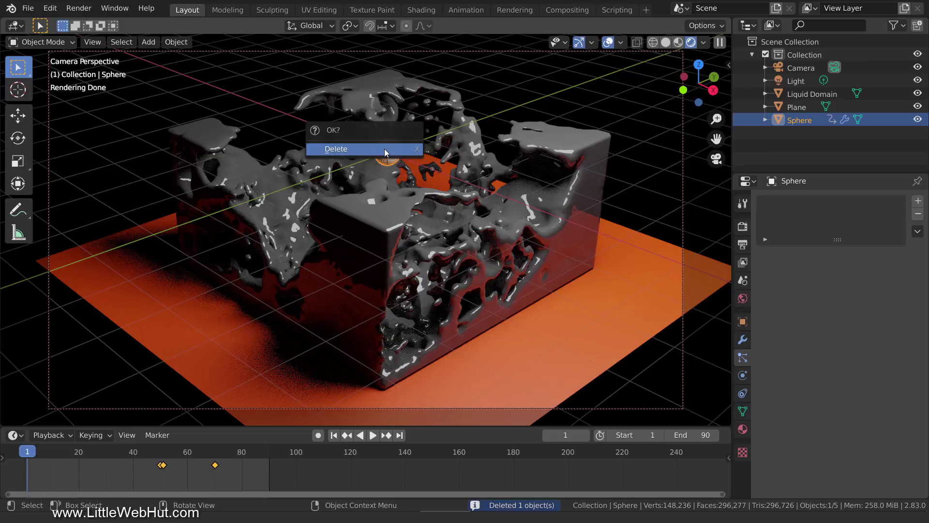
{"action": "left_click", "coordinate": [385, 149]}
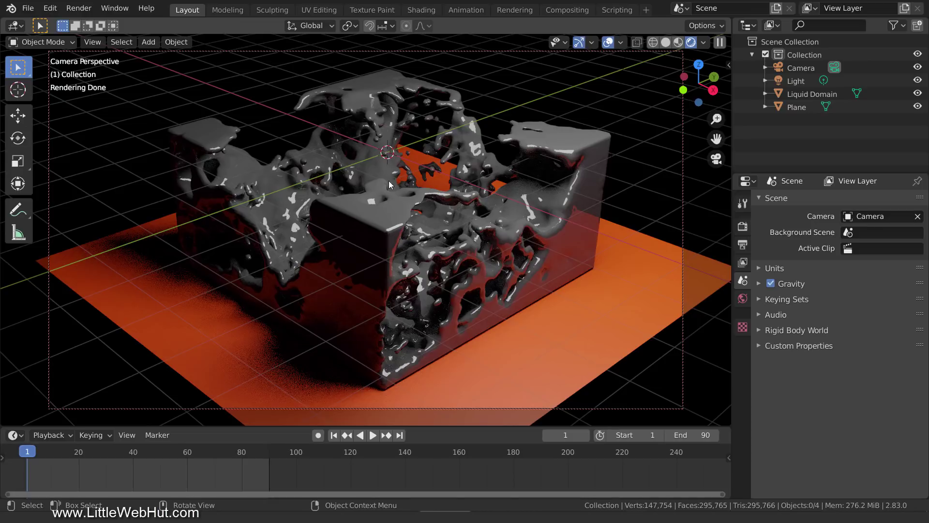
- Add a Liquid Domain slot with Liquid Domain Material, copied as single-user Liquid Domain Material.001
{"action": "left_click", "coordinate": [387, 219]}
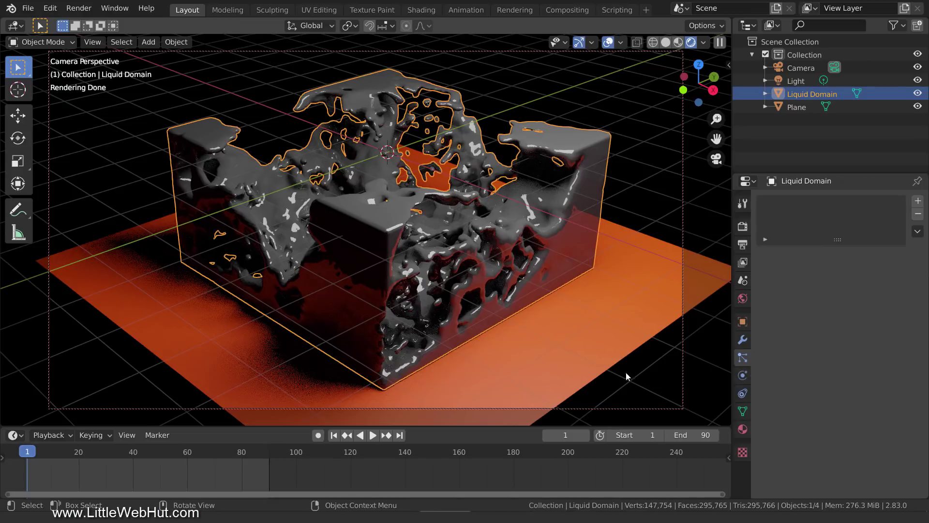
{"action": "left_click", "coordinate": [740, 430]}
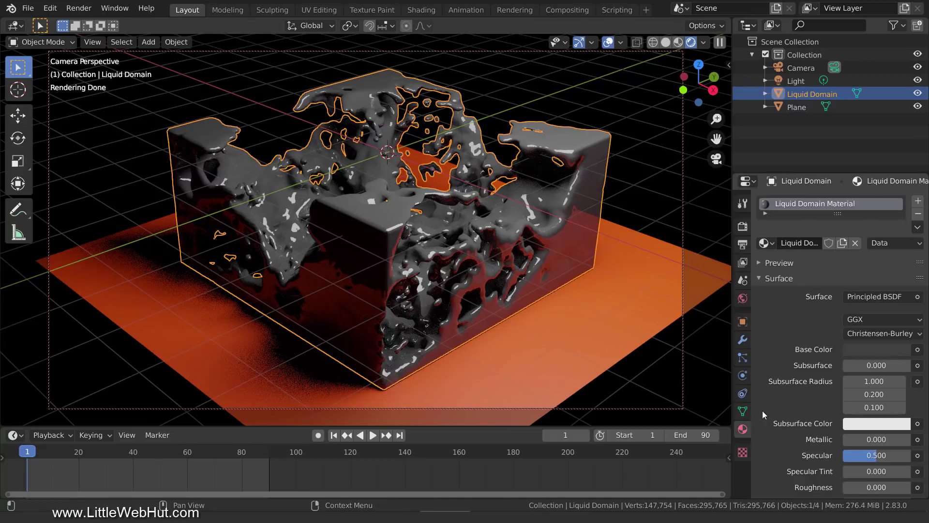
{"action": "left_click", "coordinate": [917, 202]}
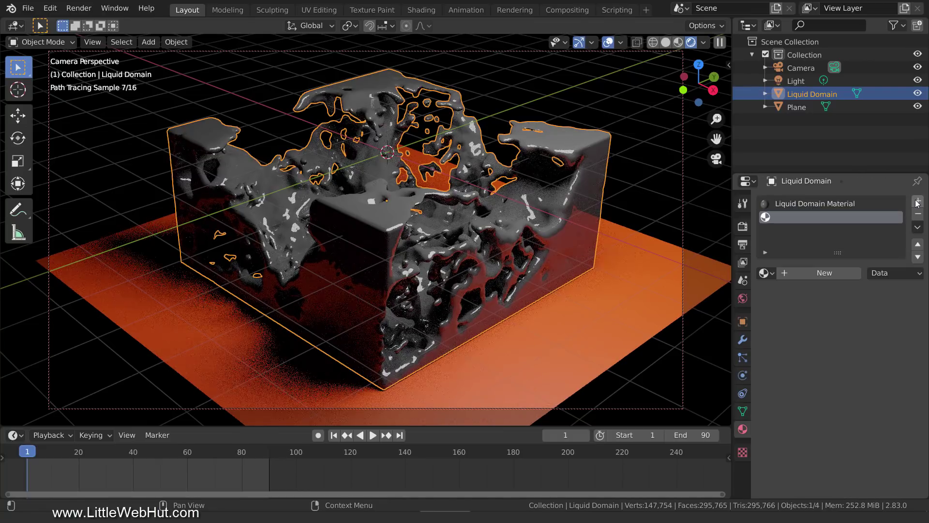
{"action": "left_click", "coordinate": [772, 274]}
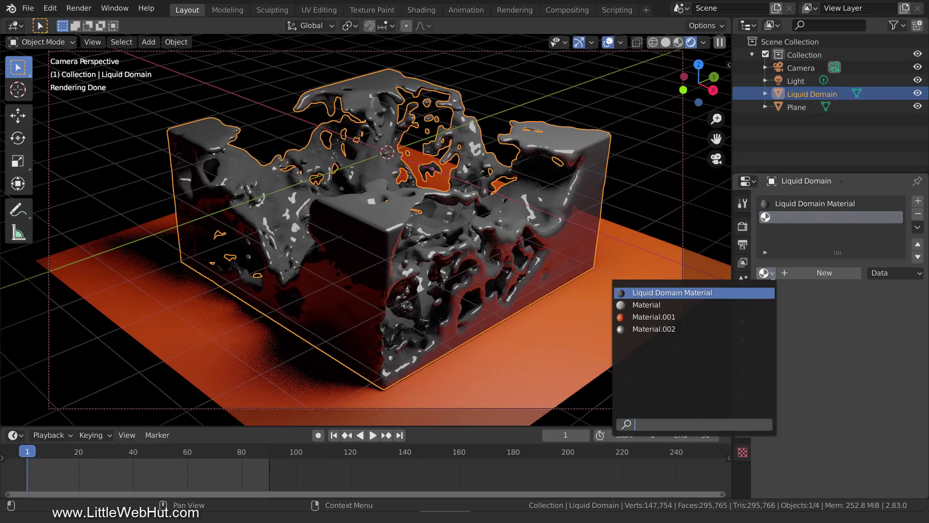
{"action": "left_click", "coordinate": [746, 294]}
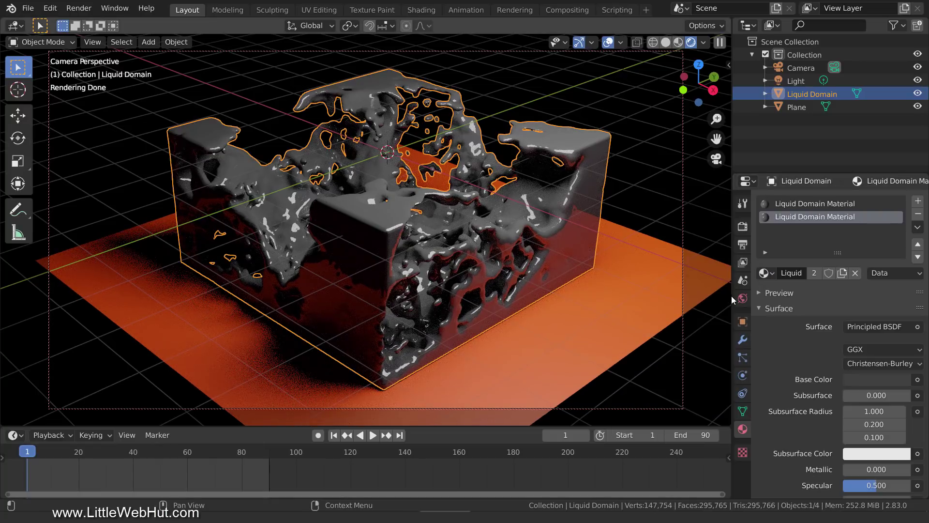
{"action": "left_click", "coordinate": [842, 273]}
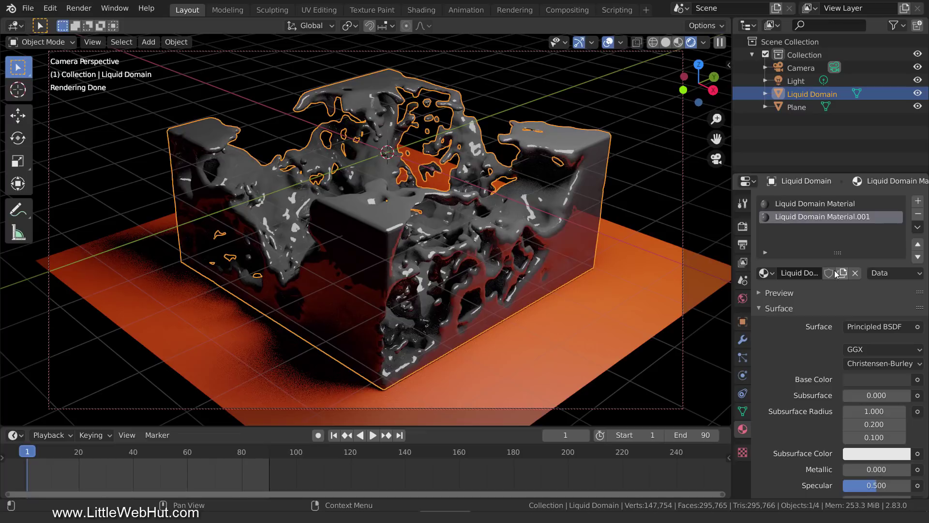
- Switch to Solid shading and enable the Object: Cell Fracture add-on in Preferences
{"action": "key", "text": "z"}
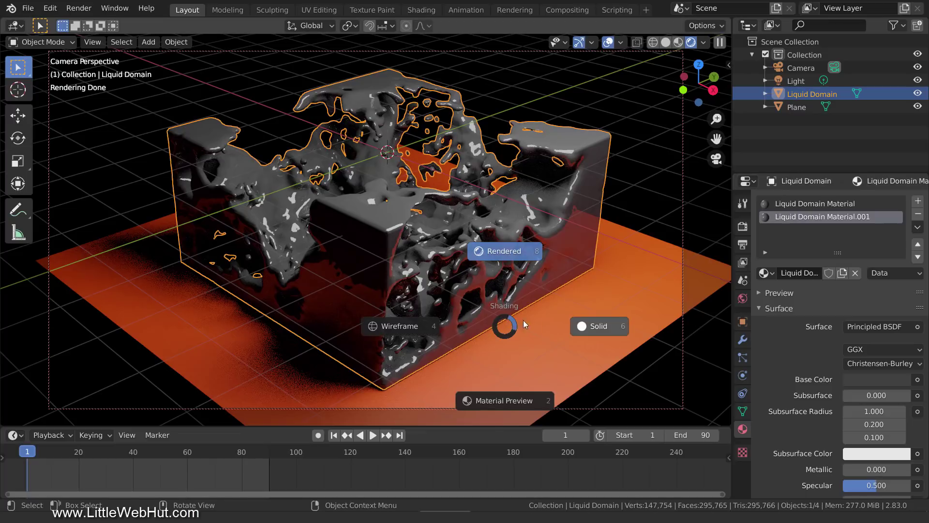
{"action": "left_click", "coordinate": [619, 328]}
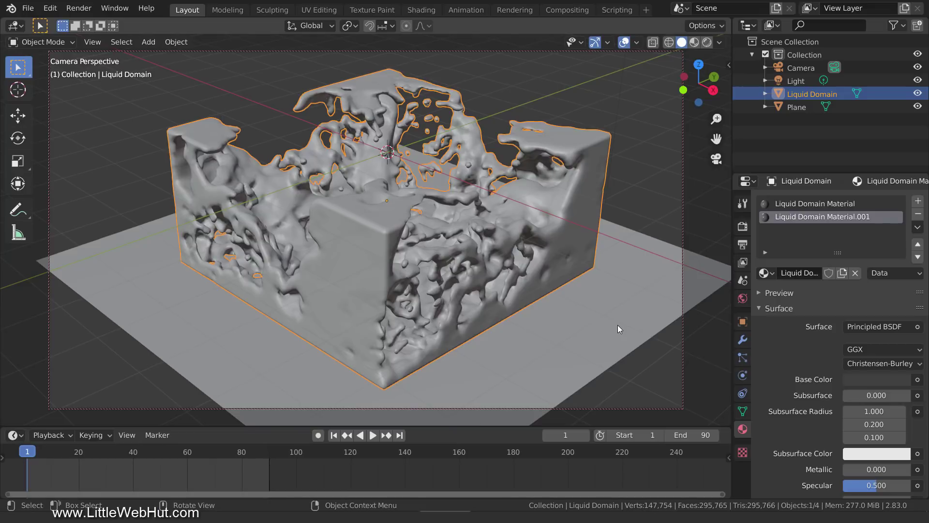
{"action": "left_click", "coordinate": [50, 9]}
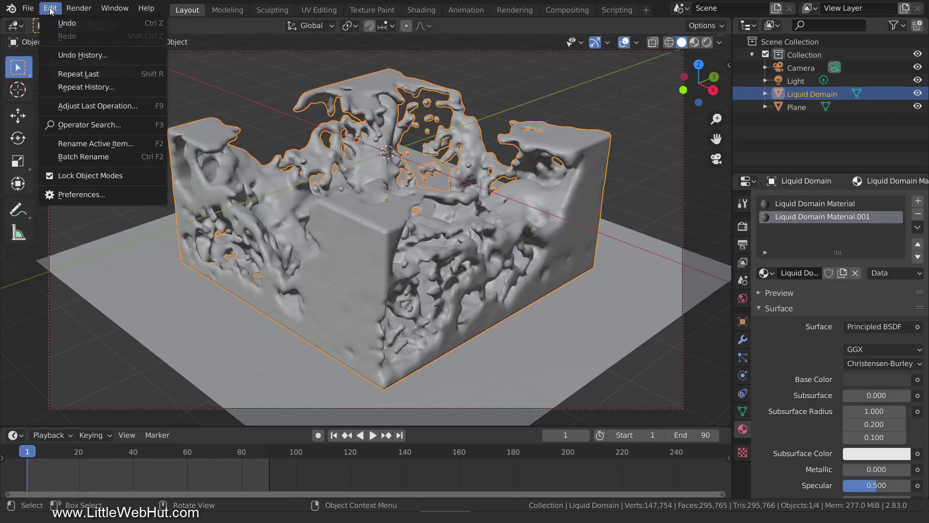
{"action": "left_click", "coordinate": [114, 193]}
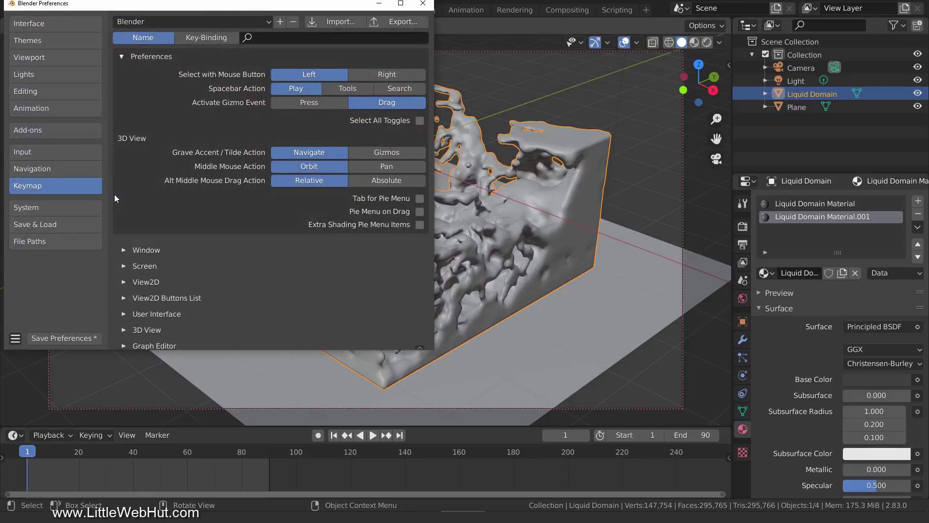
{"action": "left_click", "coordinate": [82, 135]}
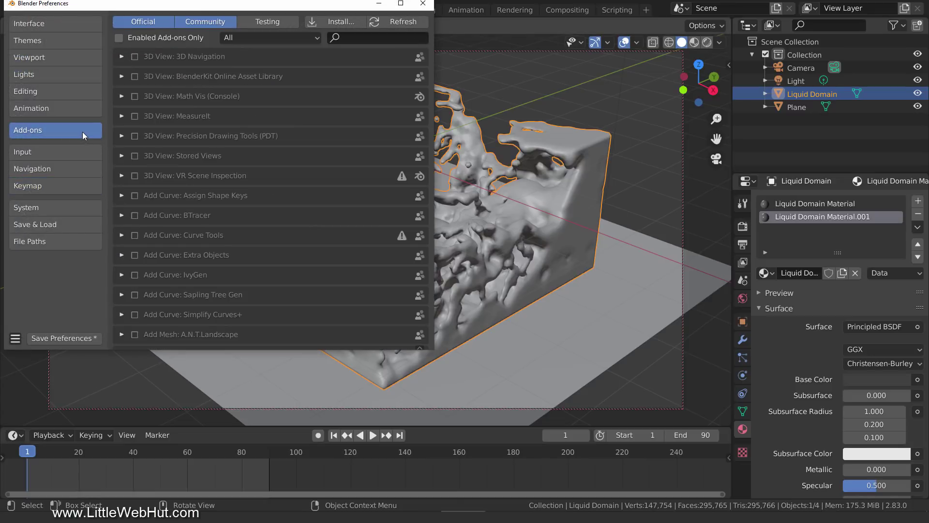
{"action": "left_click", "coordinate": [354, 39]}
{"action": "type", "text": "cell"}
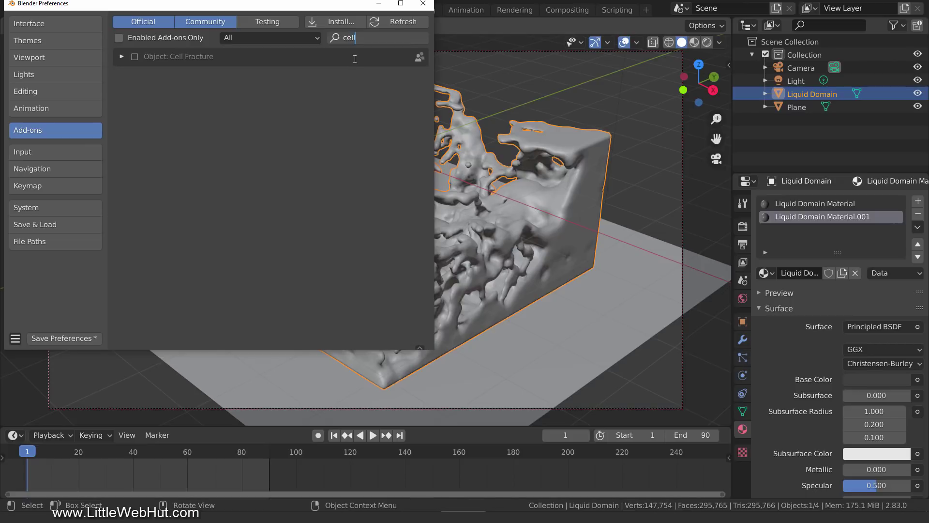
{"action": "key", "text": "Return"}
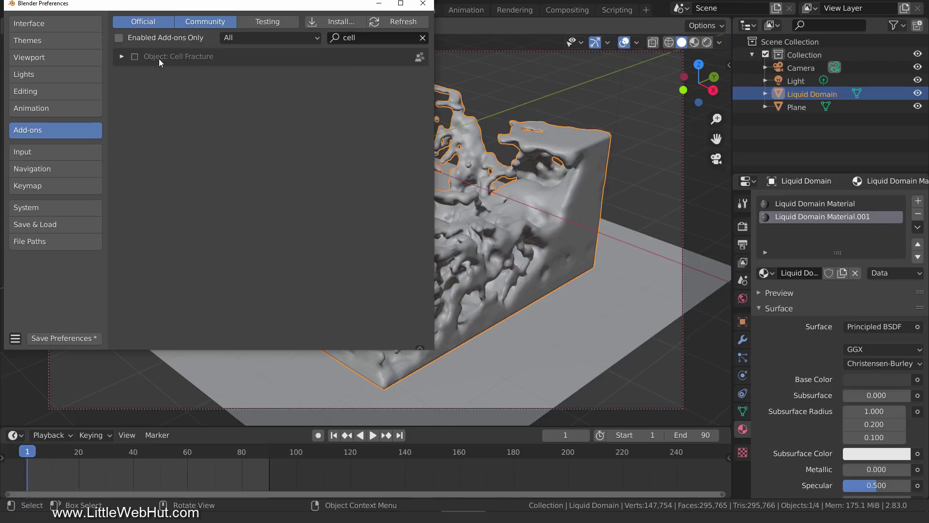
{"action": "left_click", "coordinate": [135, 57]}
- Run Quick Effects Cell Fracture on the liquid mesh with interior Material set to 1
{"action": "left_click", "coordinate": [422, 4]}
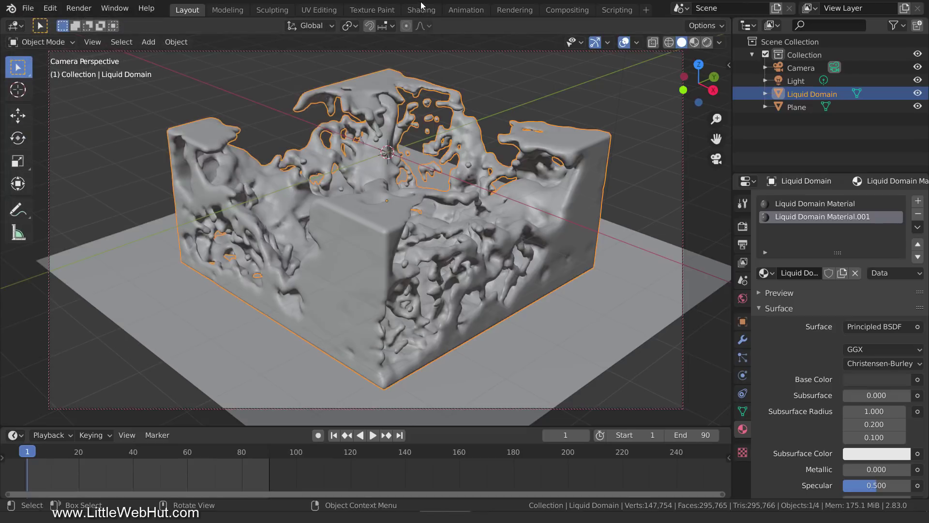
{"action": "left_click", "coordinate": [177, 43]}
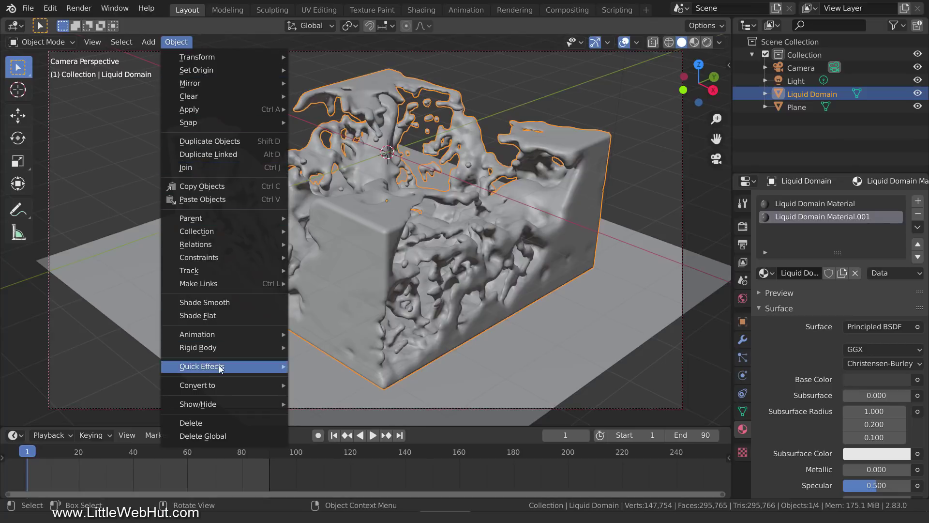
{"action": "mouse_move", "coordinate": [221, 372]}
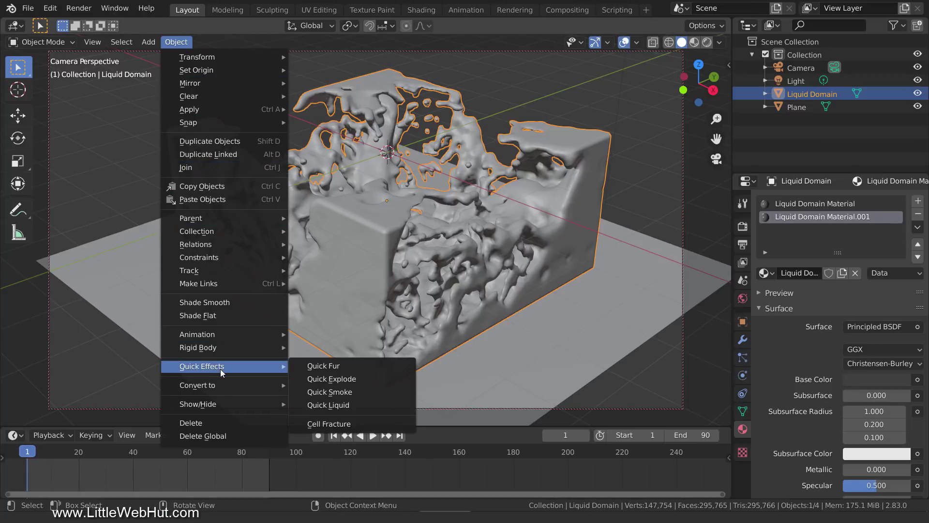
{"action": "left_click", "coordinate": [387, 424]}
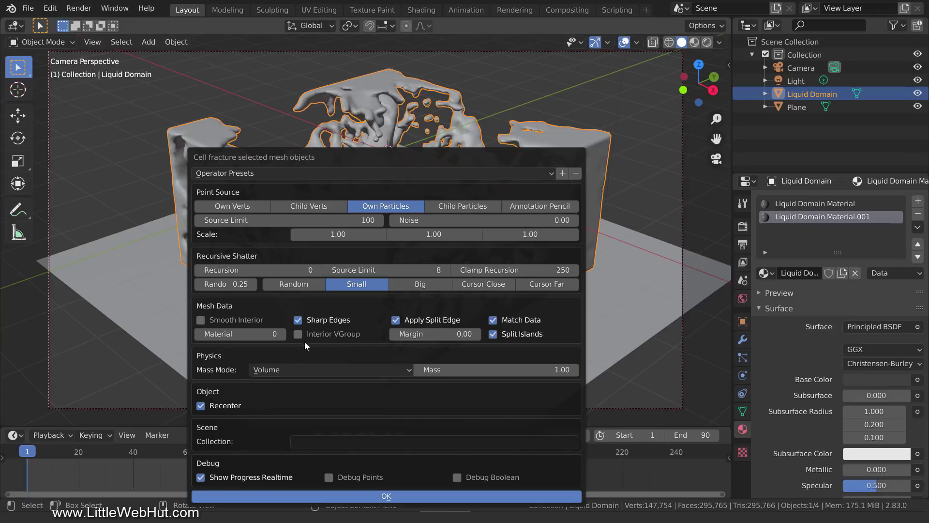
{"action": "left_click", "coordinate": [282, 337]}
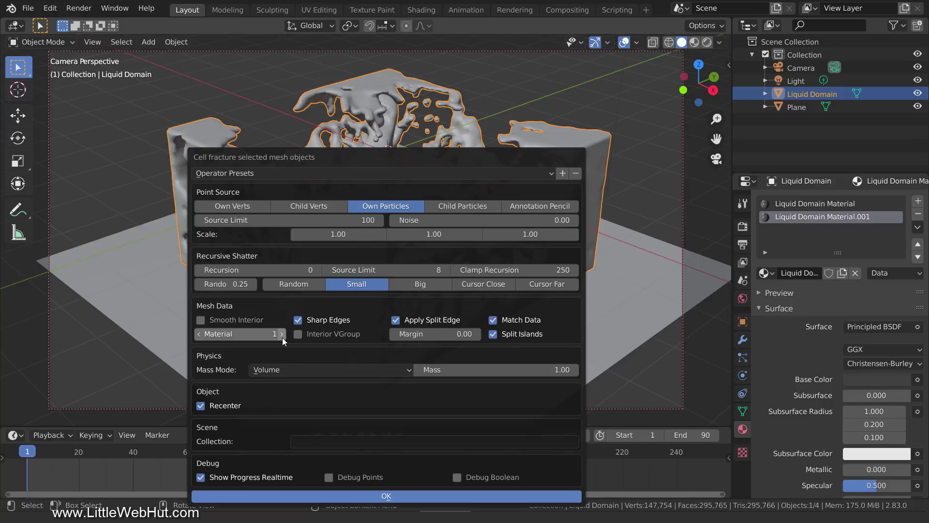
{"action": "left_click", "coordinate": [404, 495]}
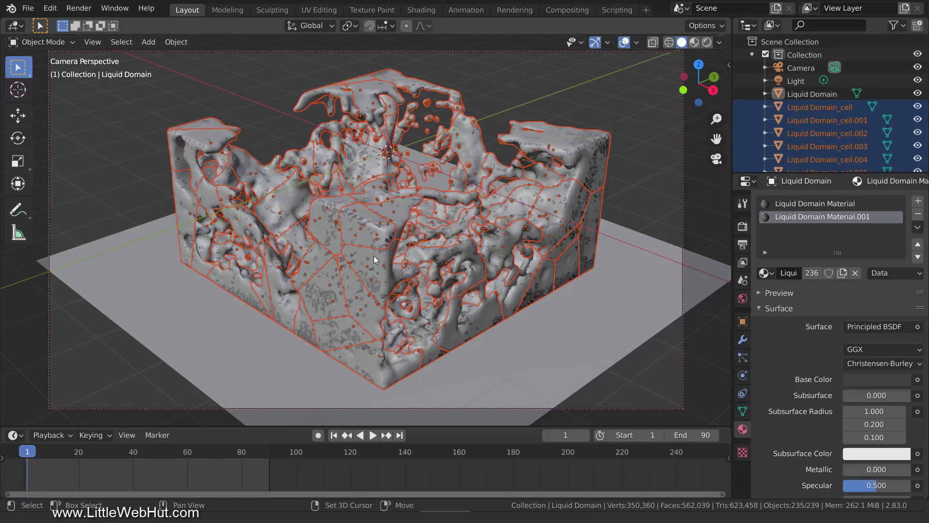
- Make the selected fracture cell an active Rigid Body in the Physics tab
{"action": "left_click", "coordinate": [374, 259], "text": "shift"}
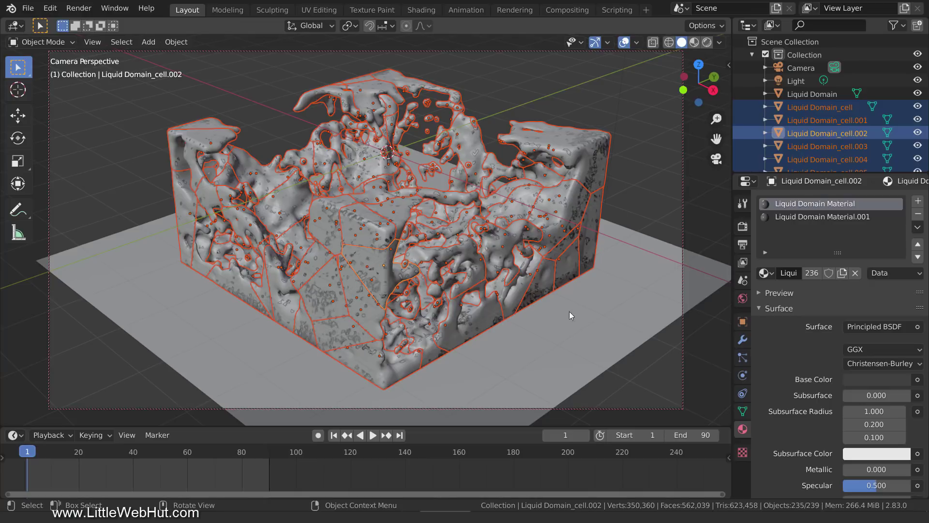
{"action": "left_click", "coordinate": [742, 375]}
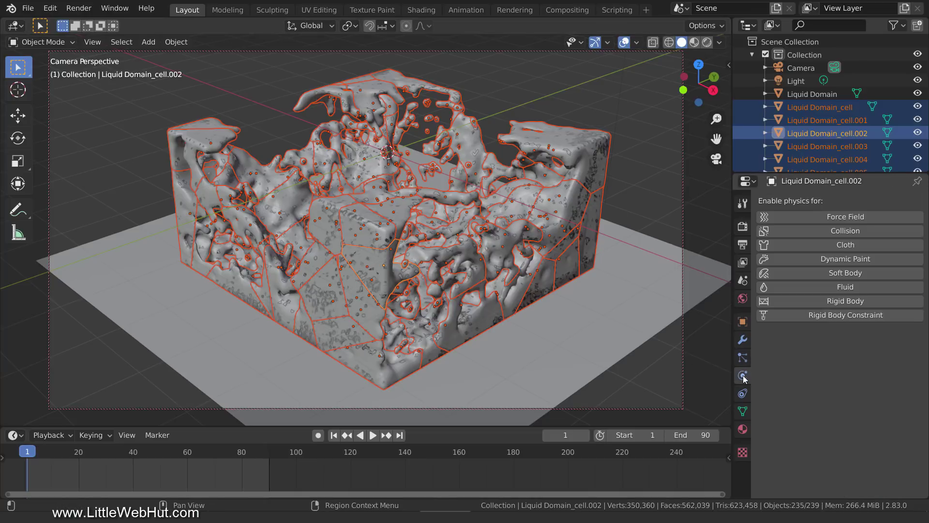
{"action": "left_click", "coordinate": [875, 303]}
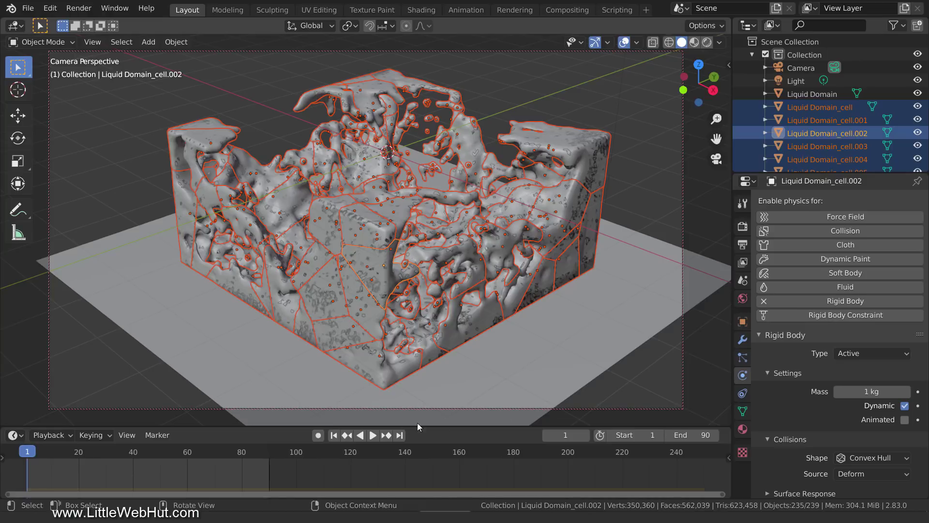
- Preview the cell's fall, then stop and rewind to the first frame
{"action": "left_click", "coordinate": [373, 435]}
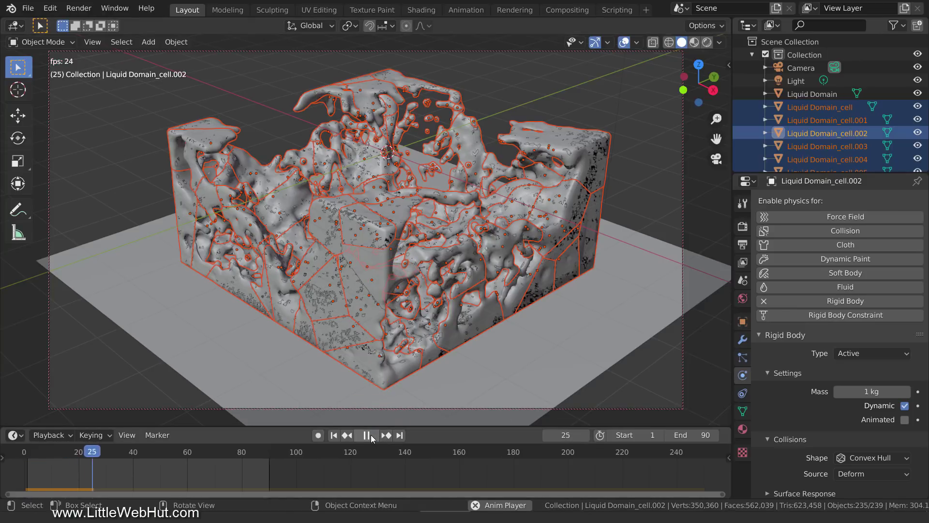
{"action": "left_click", "coordinate": [370, 436]}
{"action": "left_click", "coordinate": [335, 436]}
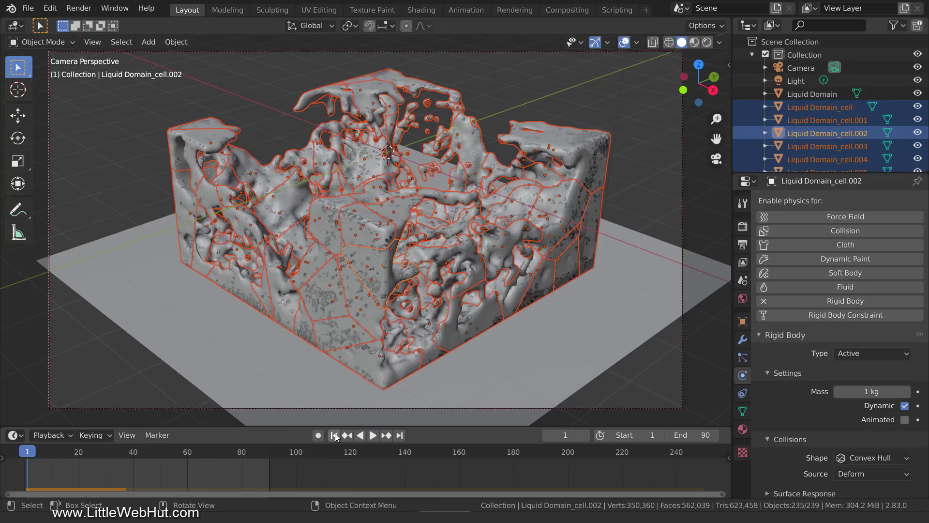
- Copy the active cell's rigid body settings to all cells and test the fall
{"action": "left_click", "coordinate": [175, 43]}
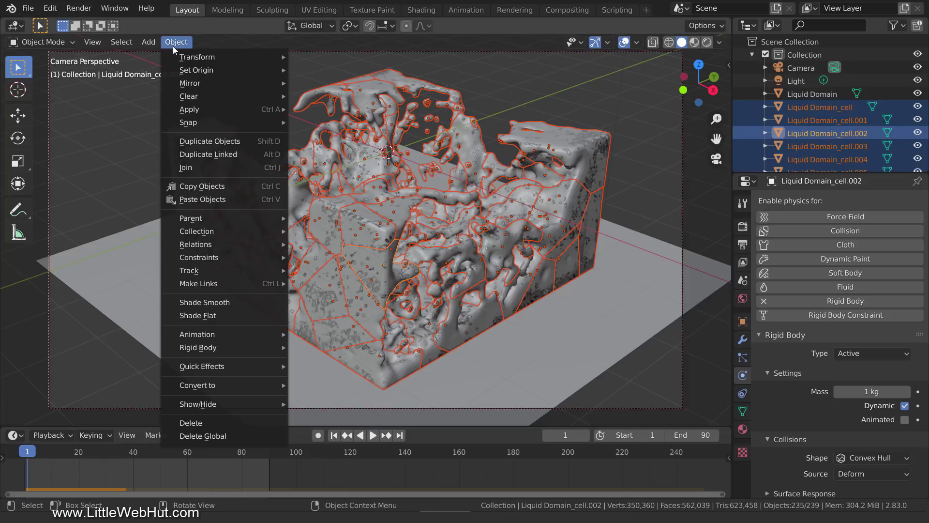
{"action": "mouse_move", "coordinate": [219, 344]}
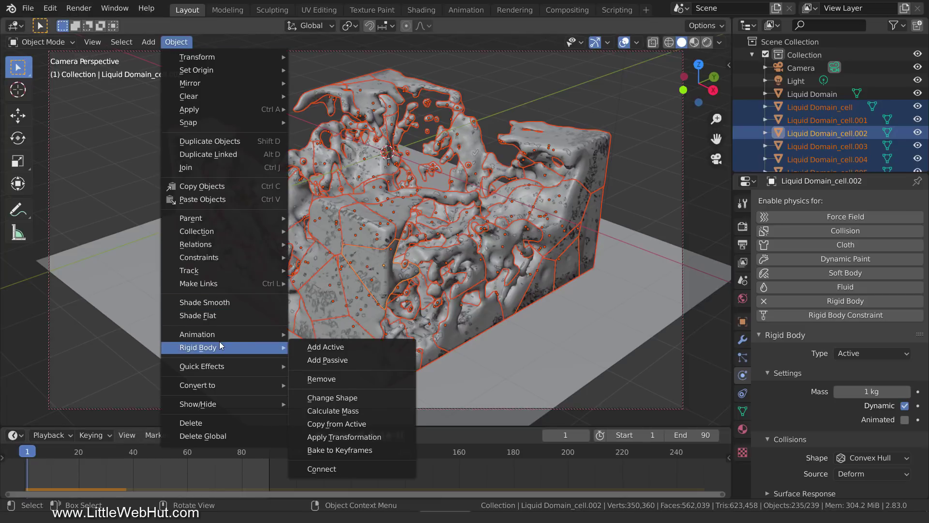
{"action": "left_click", "coordinate": [377, 424]}
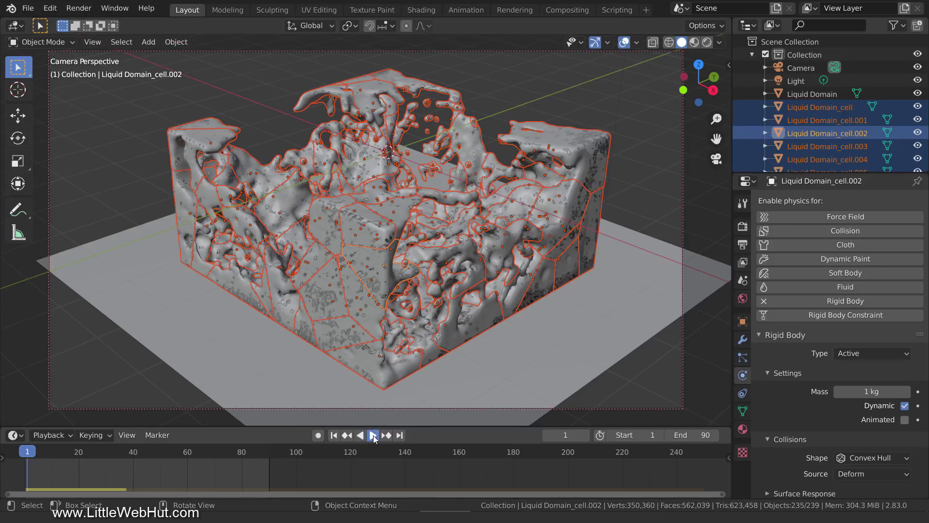
{"action": "left_click", "coordinate": [373, 435]}
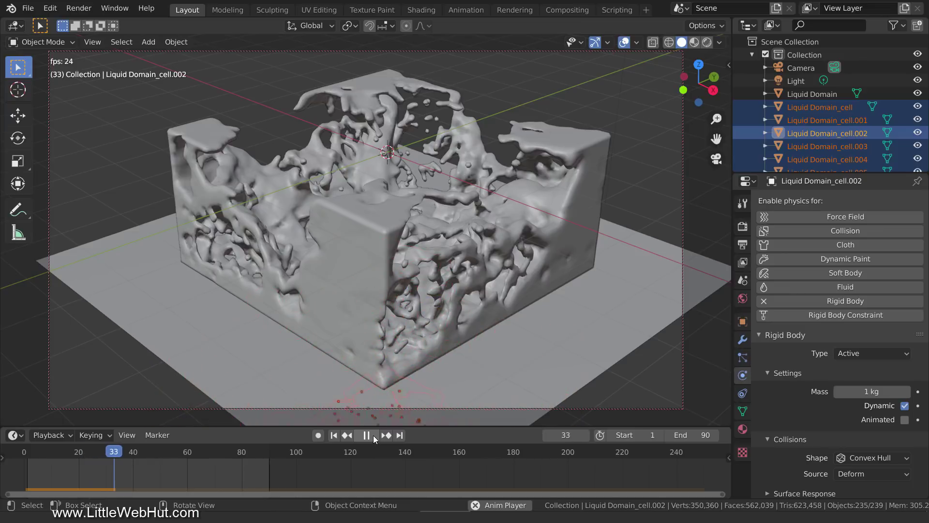
{"action": "left_click", "coordinate": [373, 435]}
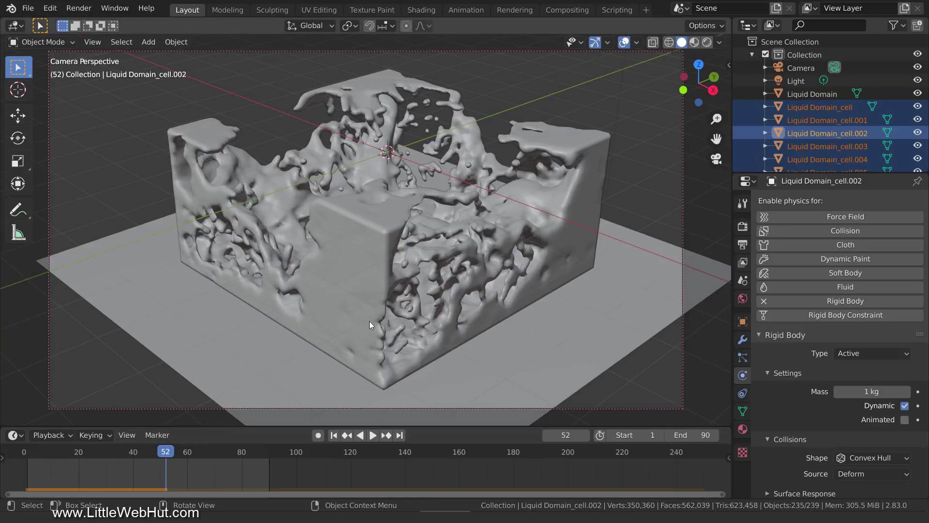
- Delete the original Liquid Domain mesh and replay the simulation from frame 1
{"action": "left_click", "coordinate": [366, 244]}
{"action": "key", "text": "x"}
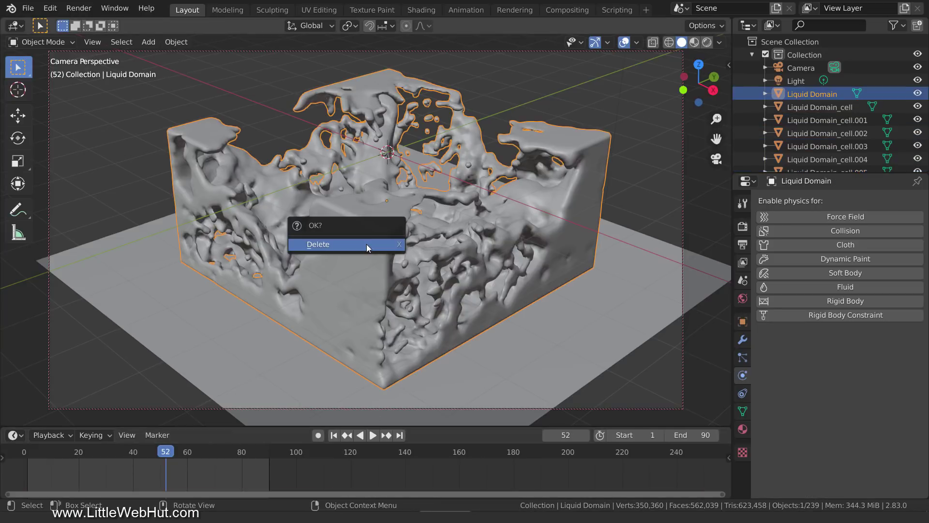
{"action": "left_click", "coordinate": [367, 244]}
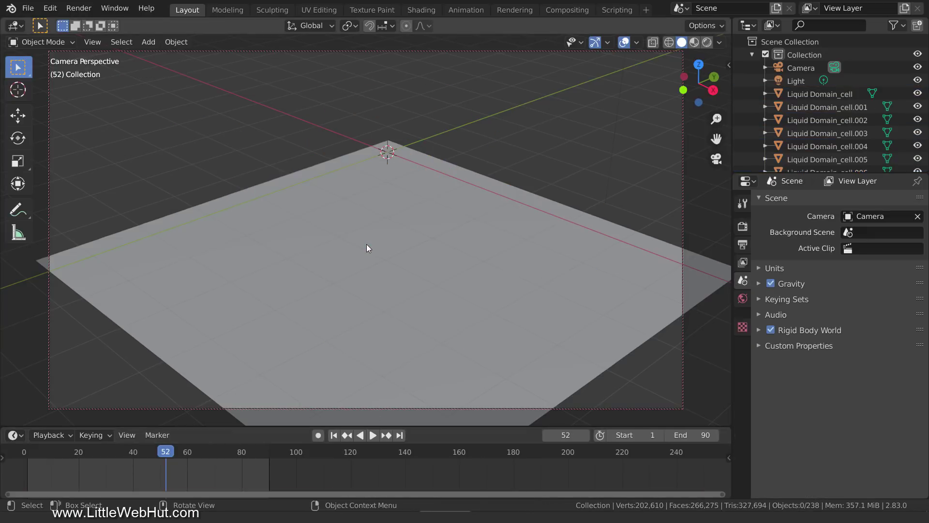
{"action": "left_click", "coordinate": [334, 435]}
{"action": "left_click", "coordinate": [373, 435]}
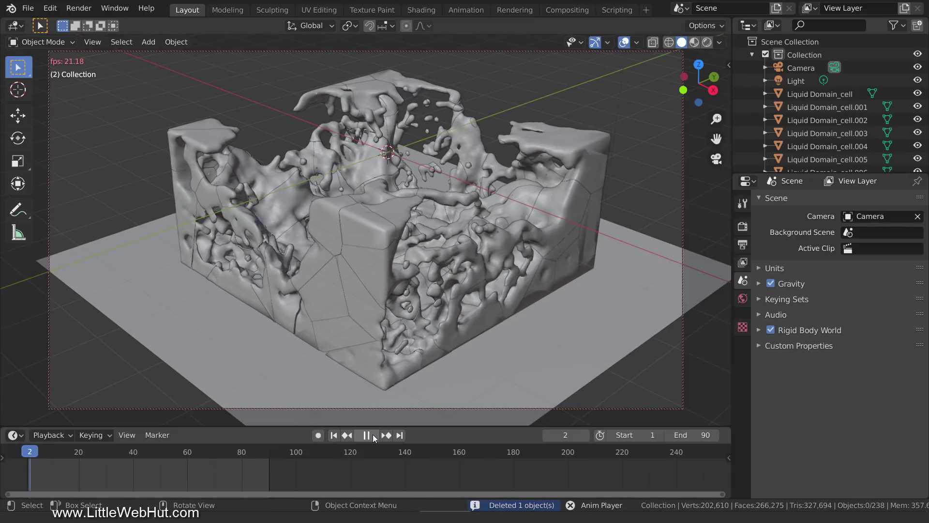
{"action": "left_click", "coordinate": [373, 437]}
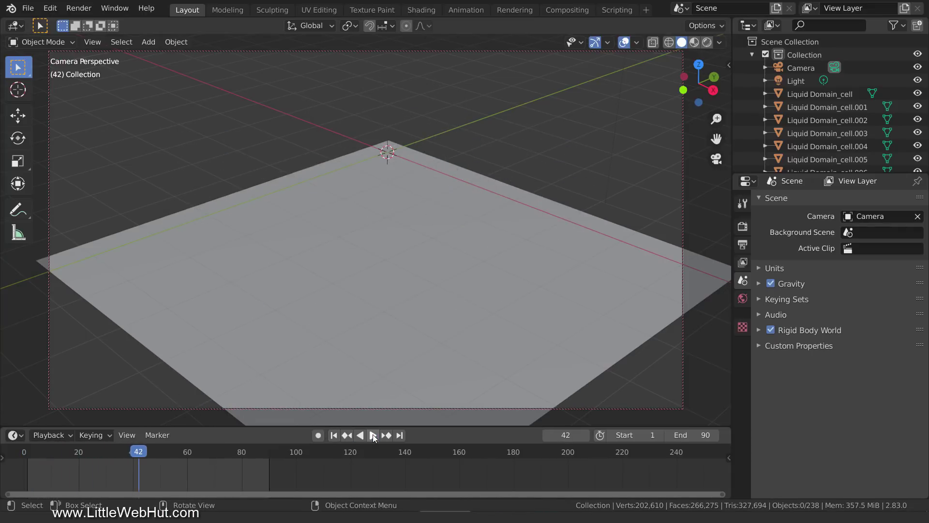
{"action": "left_click", "coordinate": [334, 435]}
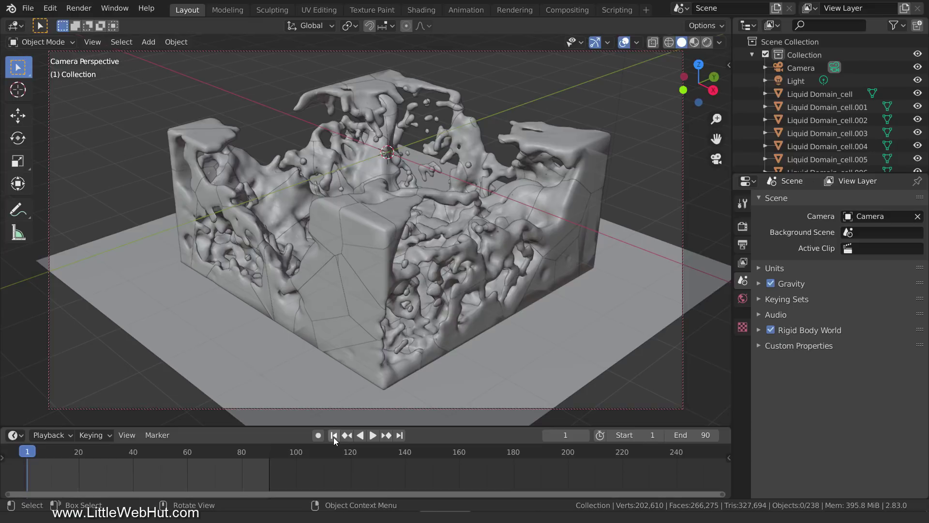
{"action": "left_click", "coordinate": [507, 354]}
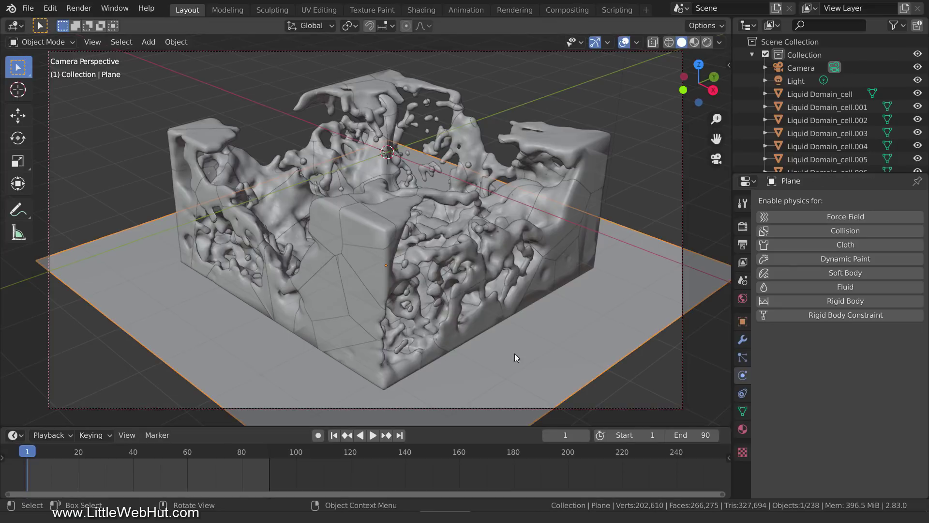
- Make the ground Plane a Passive rigid body
{"action": "left_click", "coordinate": [874, 300]}
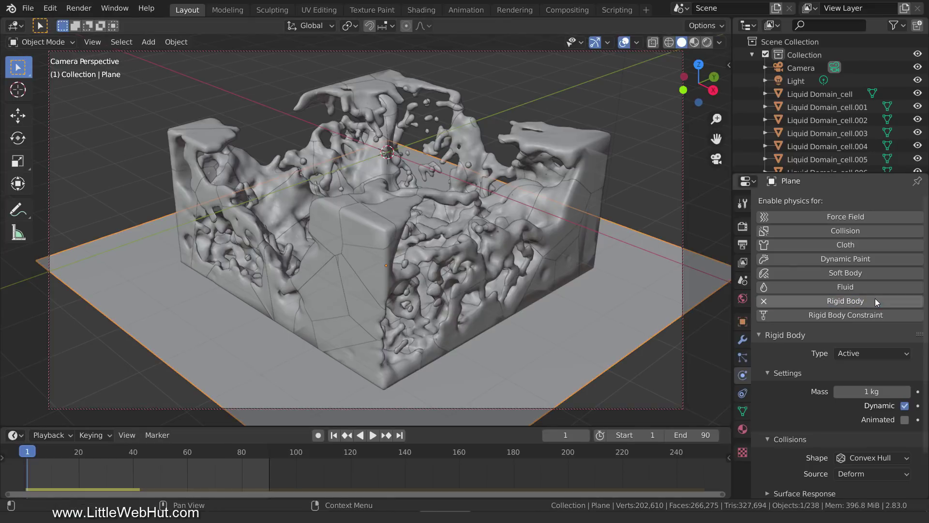
{"action": "left_click", "coordinate": [876, 354]}
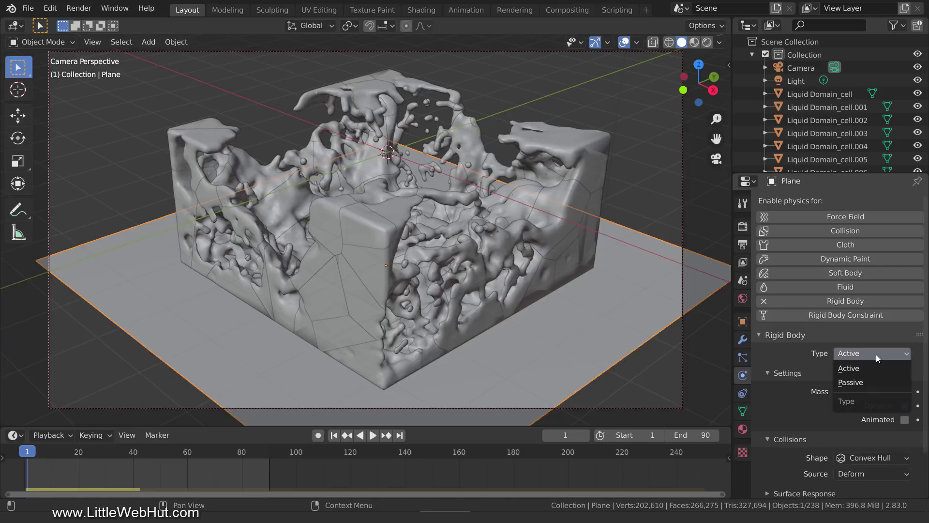
{"action": "left_click", "coordinate": [879, 382]}
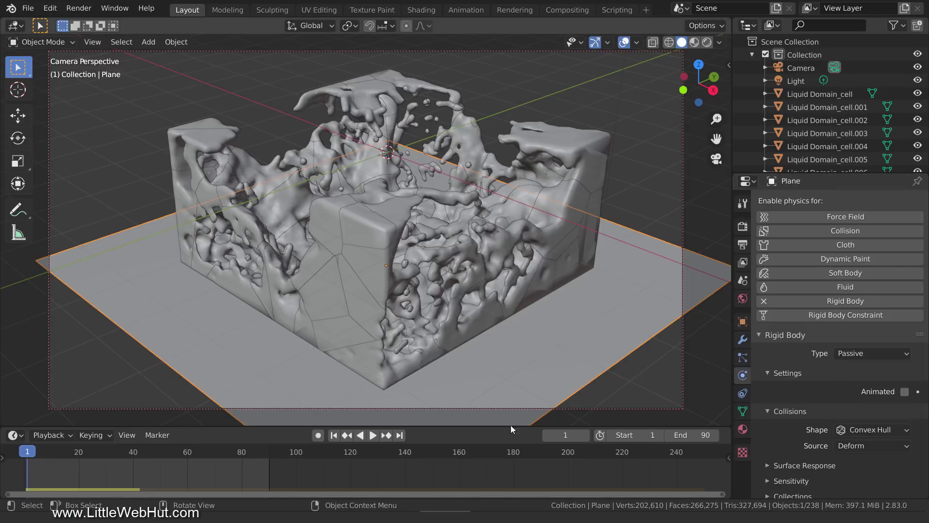
- Play the collision test to frame 79, then move to the Shading workspace
{"action": "left_click", "coordinate": [373, 436]}
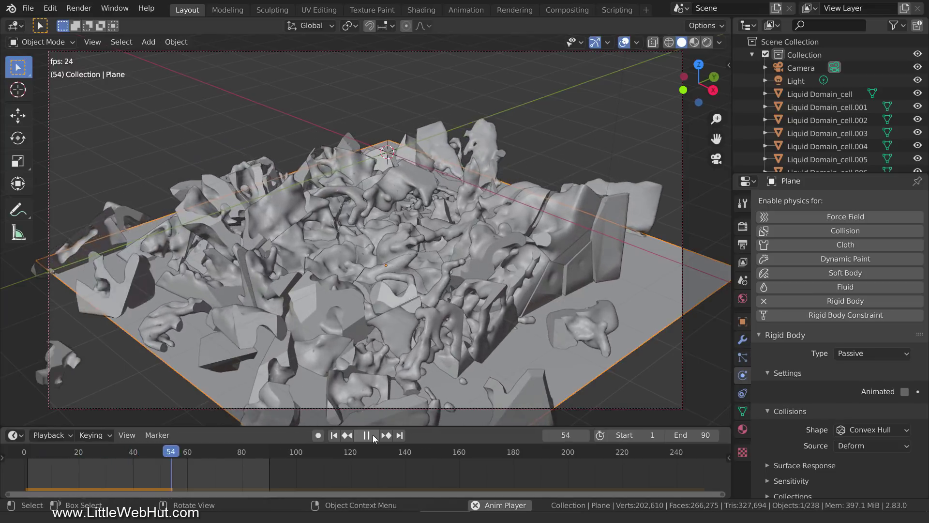
{"action": "left_click", "coordinate": [373, 436]}
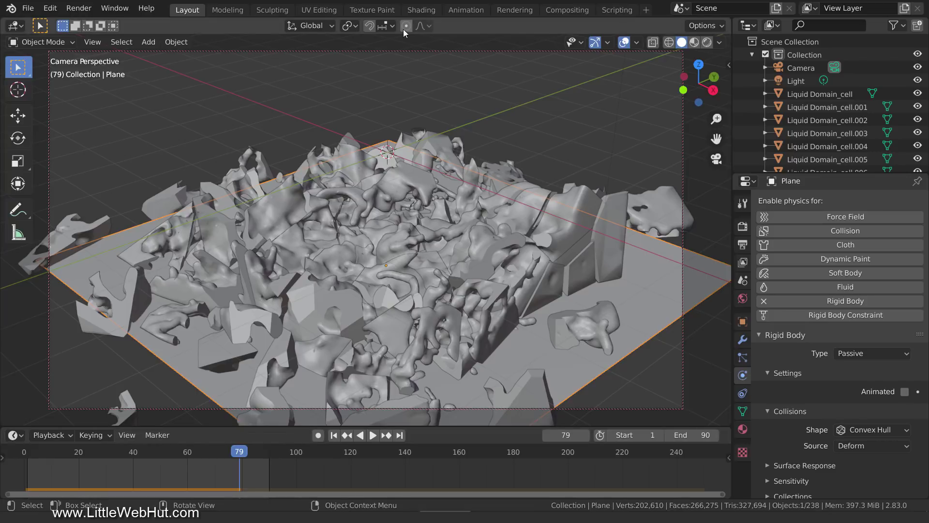
{"action": "left_click", "coordinate": [420, 11]}
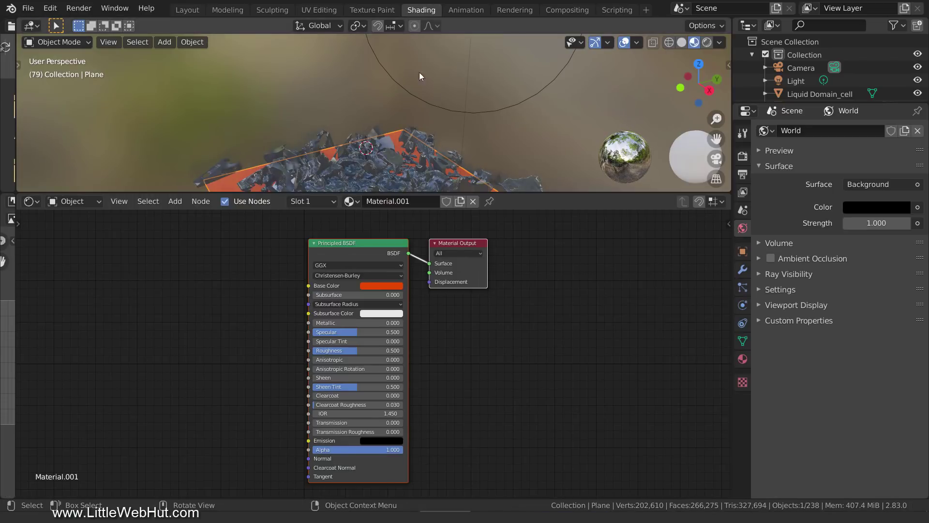
- View the debris side-on with Rendered viewport shading
{"action": "middle_click_drag", "start_coordinate": [438, 144], "coordinate": [425, 82]}
{"action": "scroll", "coordinate": [419, 91], "scroll_direction": "up", "scroll_amount": 6}
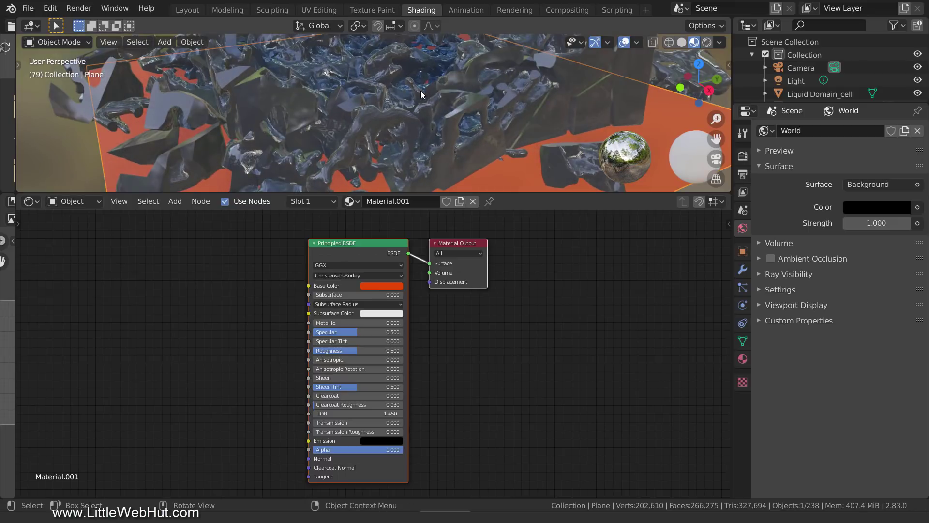
{"action": "key", "text": "z"}
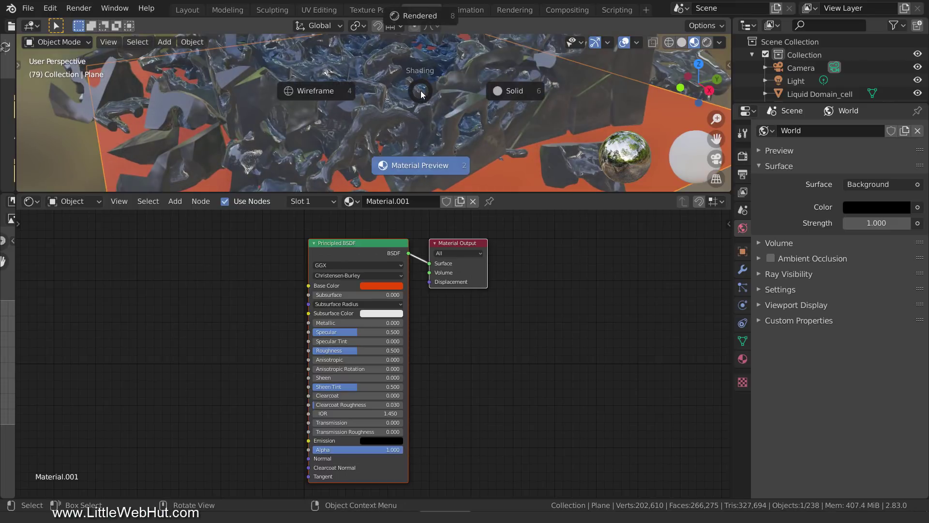
{"action": "left_click", "coordinate": [438, 16]}
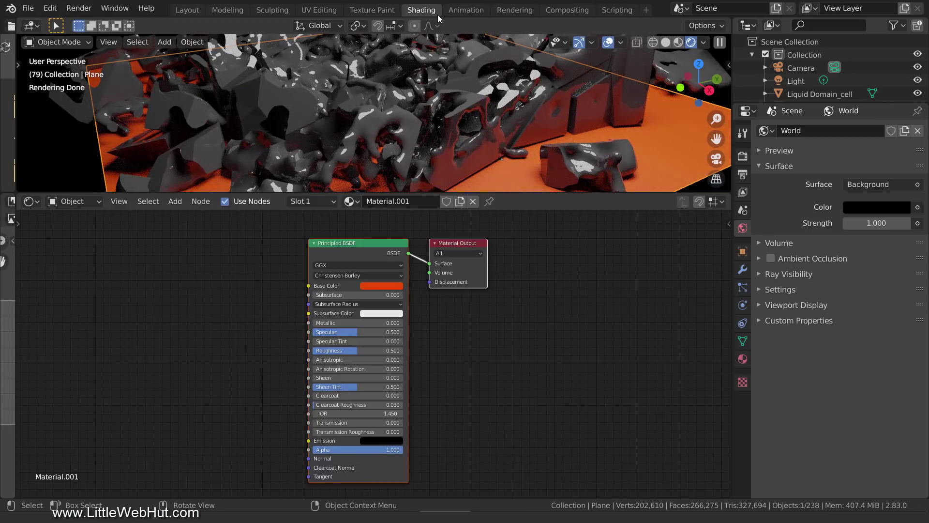
- Show a liquid fragment's Liquid Domain Material.001 node graph
{"action": "left_click", "coordinate": [308, 108]}
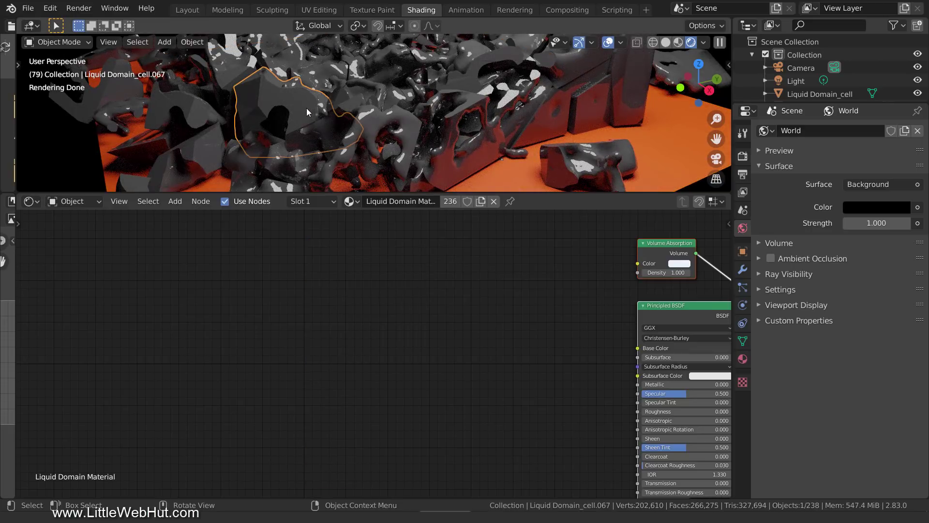
{"action": "left_click", "coordinate": [743, 359]}
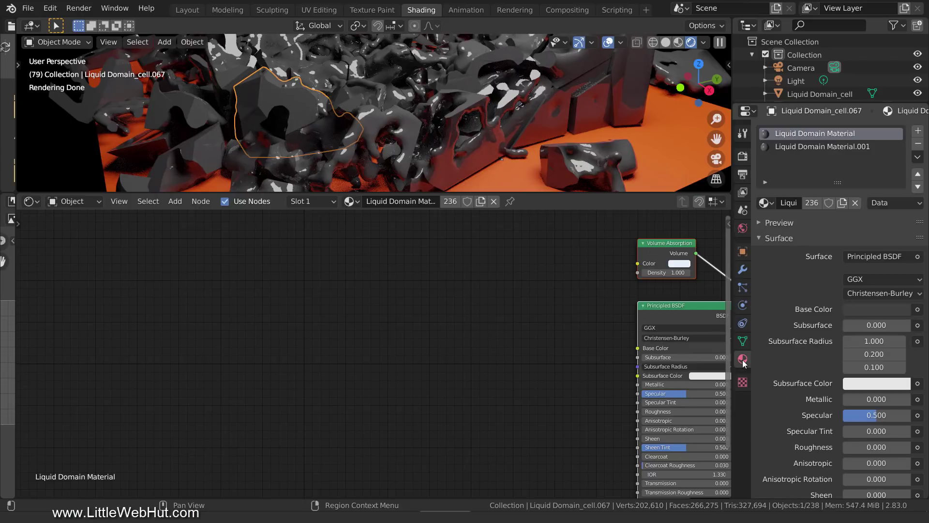
{"action": "left_click", "coordinate": [834, 147]}
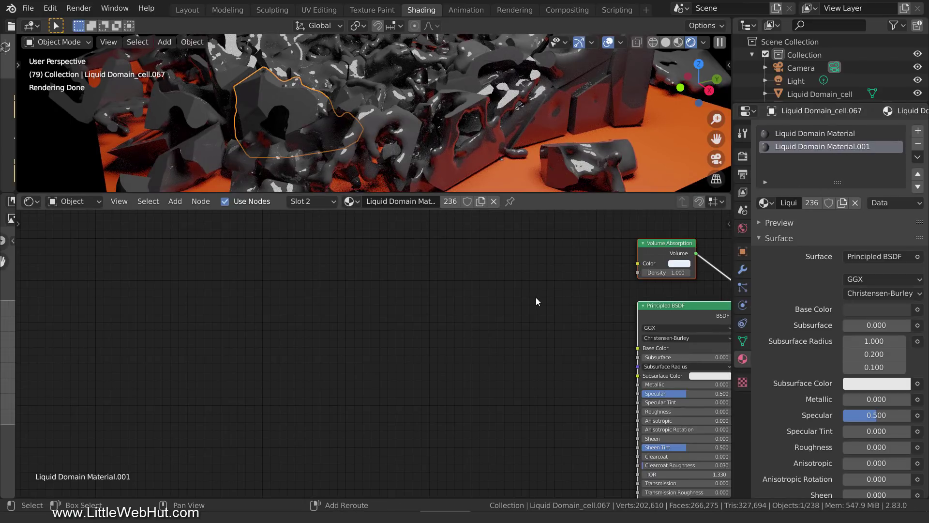
{"action": "middle_click_drag", "start_coordinate": [510, 295], "coordinate": [70, 280]}
- Delete the Volume Absorption node and move Material Output far to the right
{"action": "left_click", "coordinate": [208, 230]}
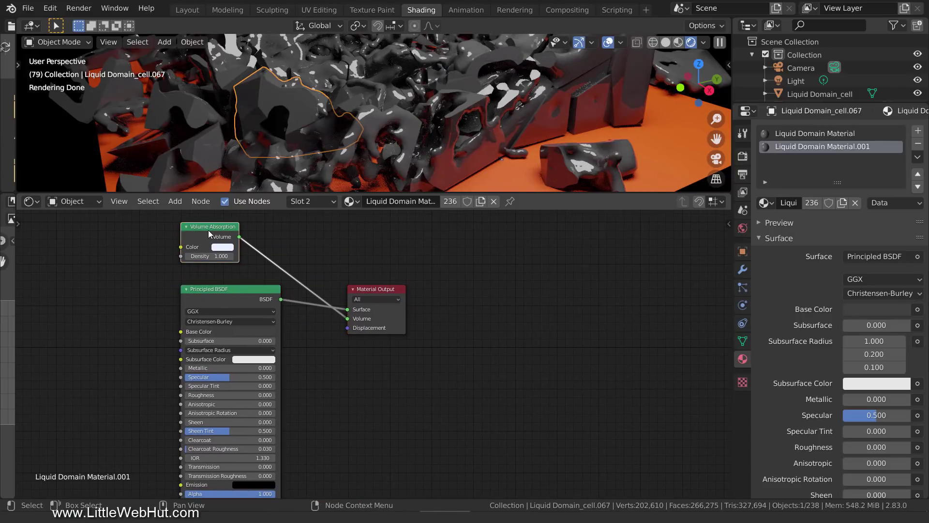
{"action": "key", "text": "x"}
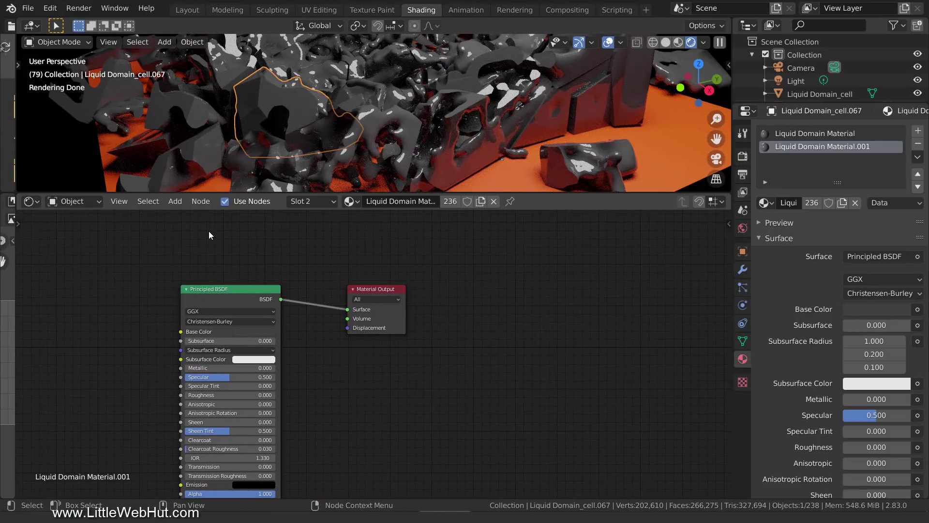
{"action": "scroll", "coordinate": [204, 276], "scroll_direction": "up", "scroll_amount": 1}
{"action": "scroll", "coordinate": [203, 277], "scroll_direction": "up", "scroll_amount": 4}
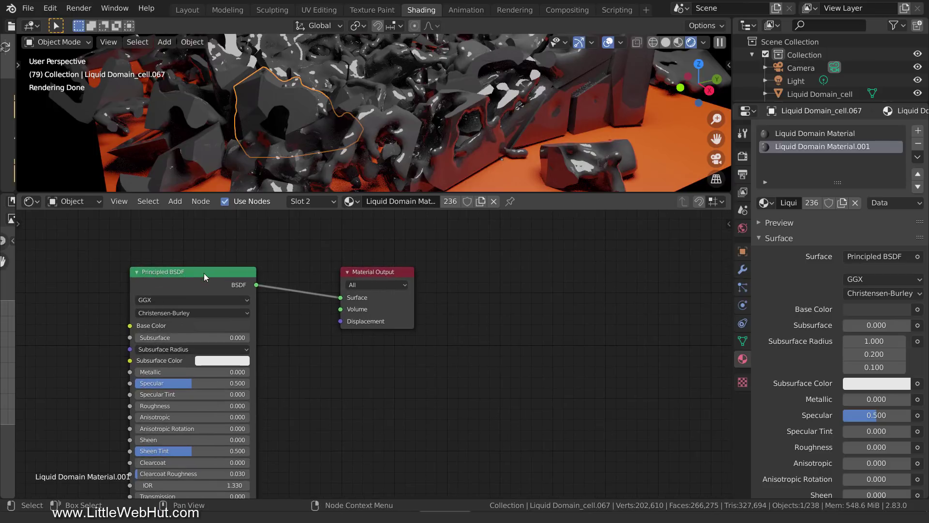
{"action": "middle_click_drag", "start_coordinate": [207, 273], "coordinate": [244, 245], "text": "shift"}
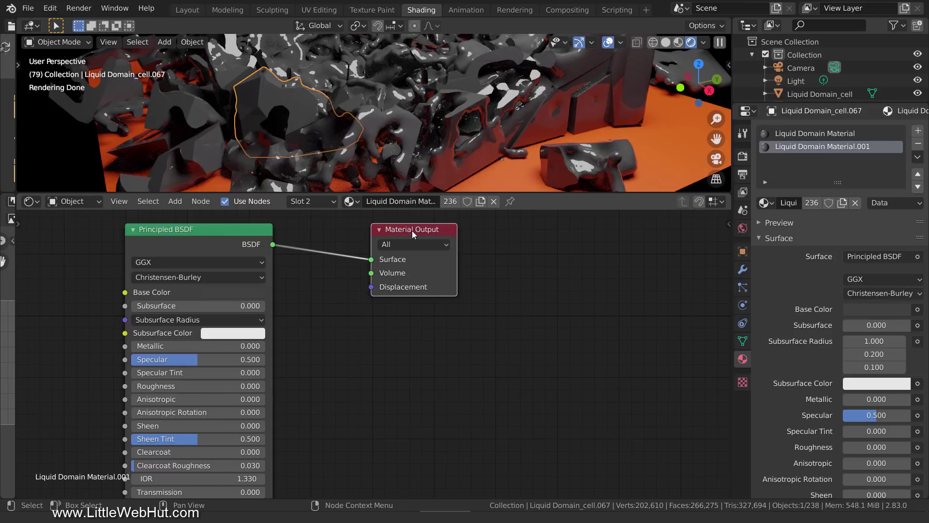
{"action": "left_click_drag", "start_coordinate": [411, 229], "coordinate": [664, 237]}
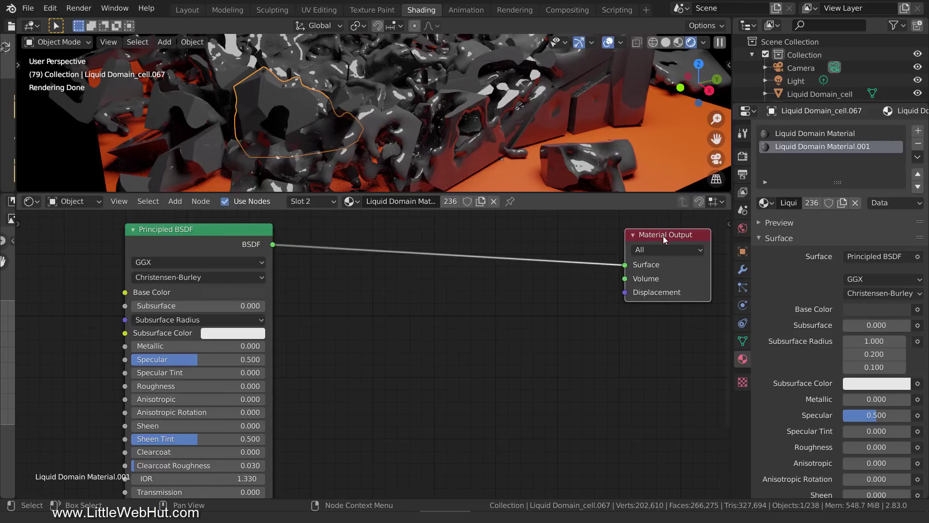
{"action": "key", "text": "shift+a"}
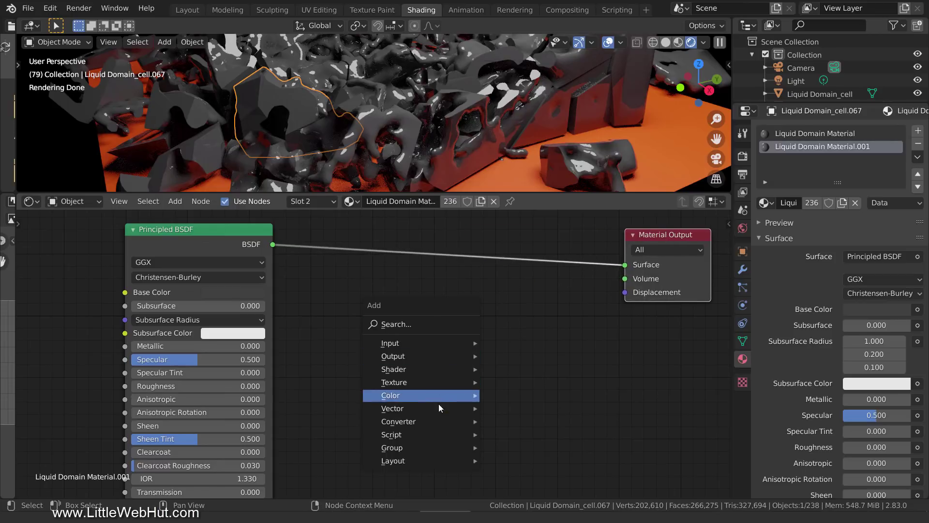
- Add a Displacement node wired into Material Output's Displacement input
{"action": "mouse_move", "coordinate": [439, 411]}
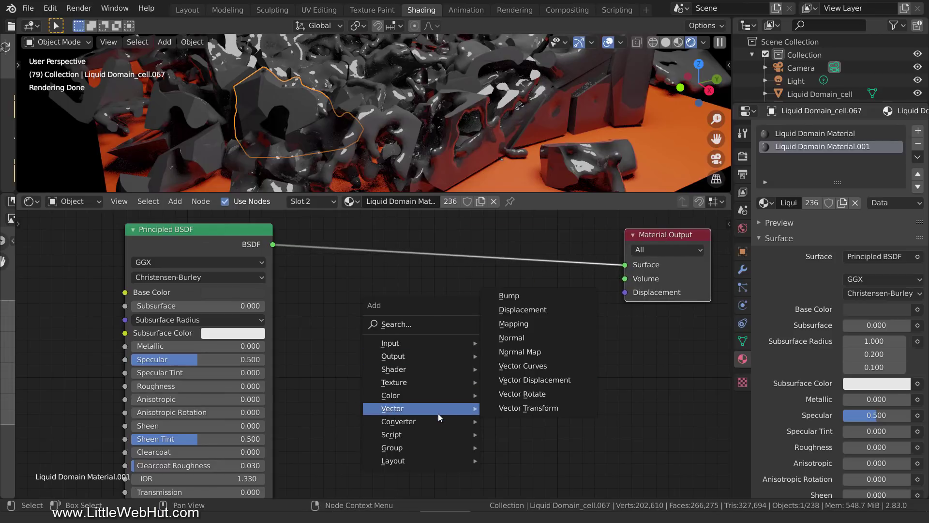
{"action": "left_click", "coordinate": [571, 309]}
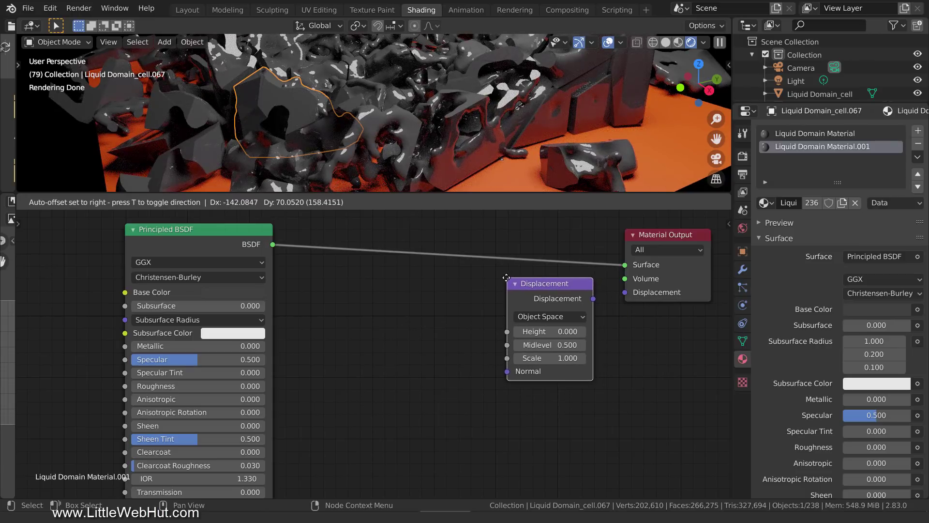
{"action": "left_click", "coordinate": [504, 278]}
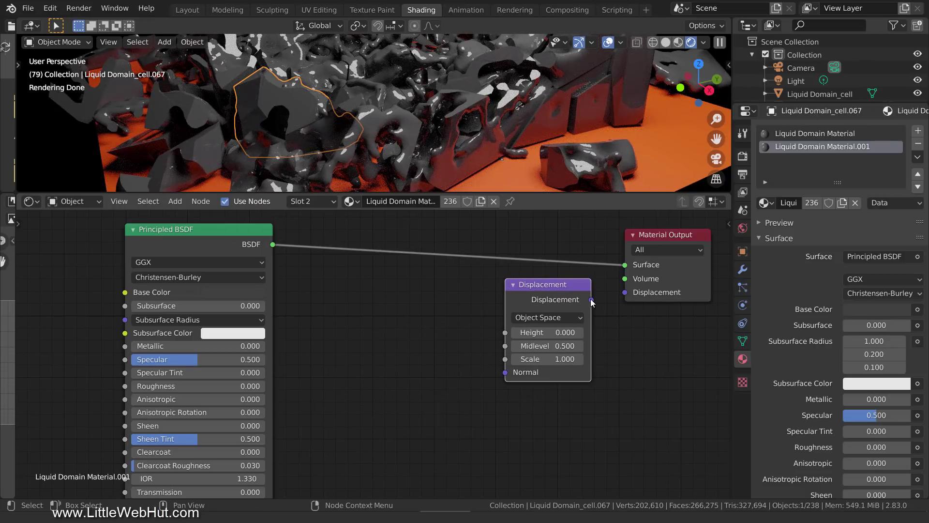
{"action": "left_click_drag", "start_coordinate": [590, 300], "coordinate": [622, 293]}
- Add a Noise Texture with Detail 20 feeding the Displacement Height
{"action": "key", "text": "shift+a"}
{"action": "mouse_move", "coordinate": [431, 293]}
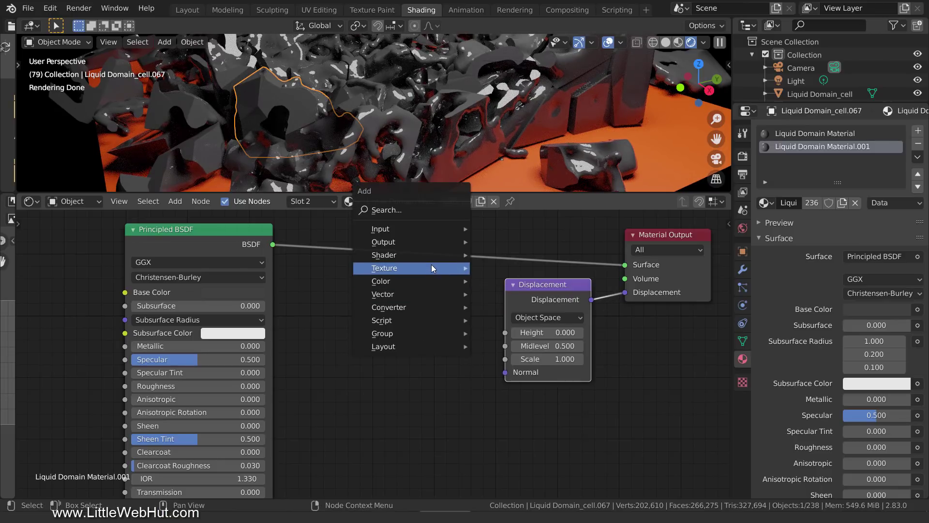
{"action": "mouse_move", "coordinate": [431, 264]}
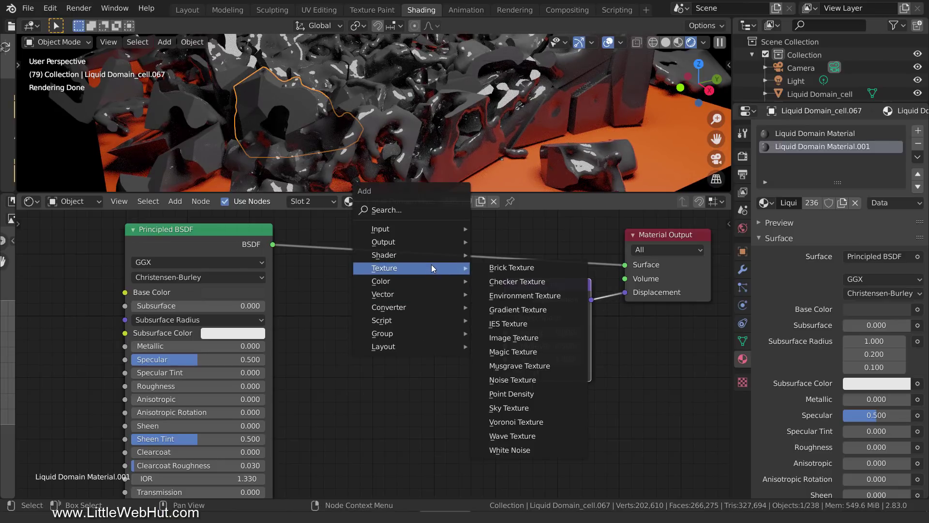
{"action": "left_click", "coordinate": [544, 378]}
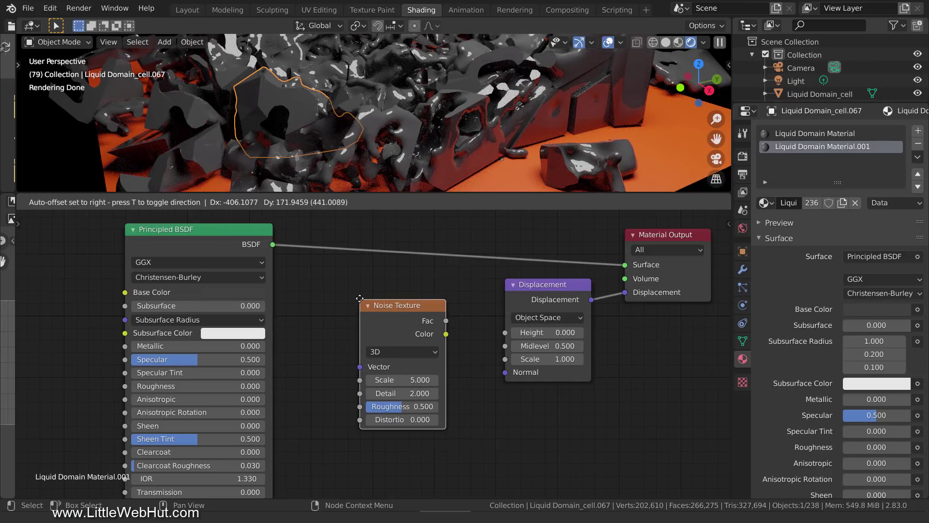
{"action": "left_click", "coordinate": [356, 294]}
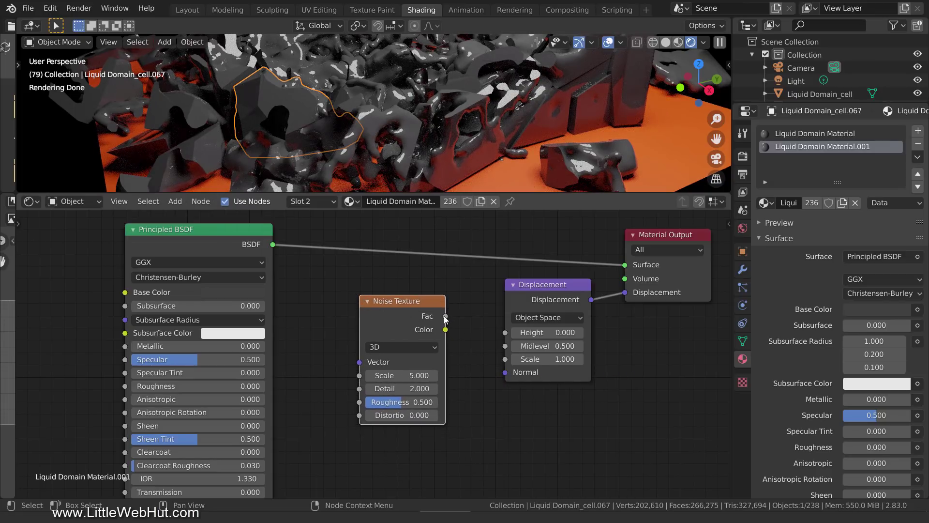
{"action": "left_click_drag", "start_coordinate": [445, 316], "coordinate": [503, 335]}
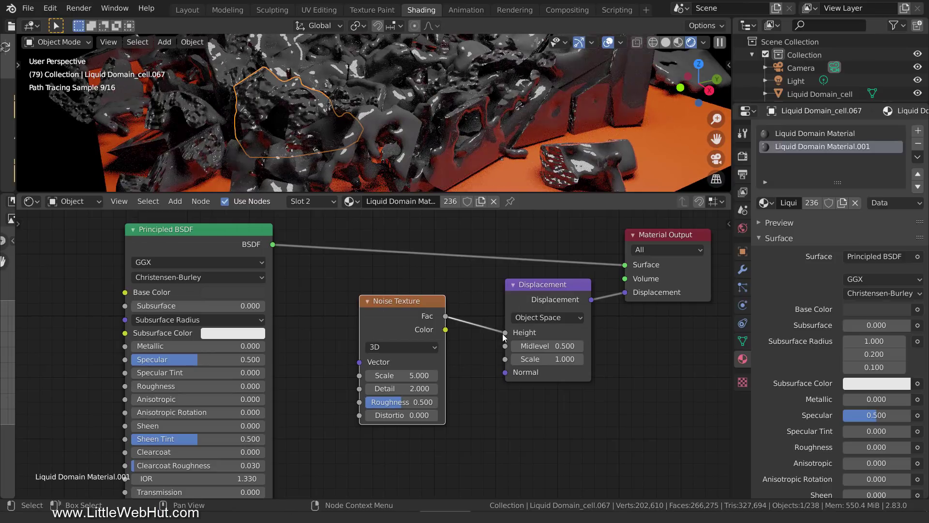
{"action": "left_click", "coordinate": [401, 388]}
{"action": "type", "text": "20"}
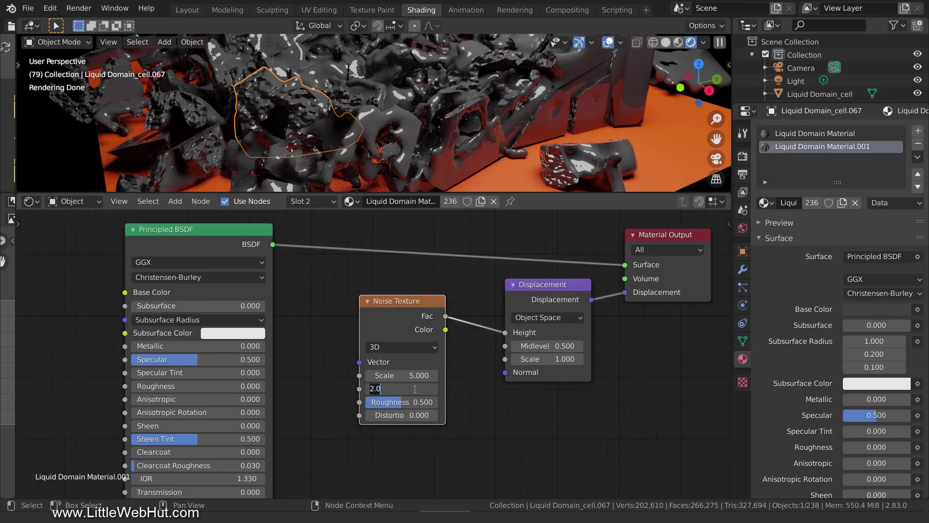
{"action": "key", "text": "Return"}
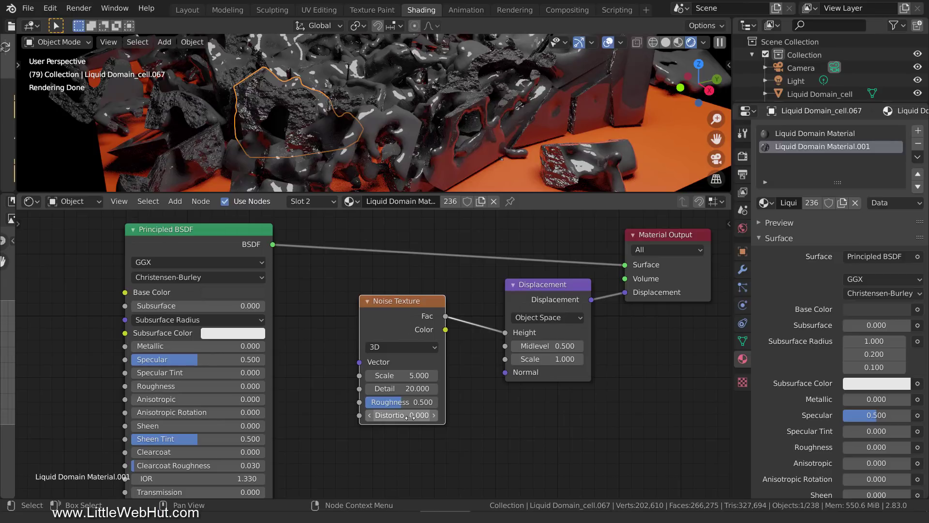
- Set the Principled BSDF base colour to hex 707070 and roughness to 0.5
{"action": "left_click", "coordinate": [244, 292]}
{"action": "left_click", "coordinate": [266, 237]}
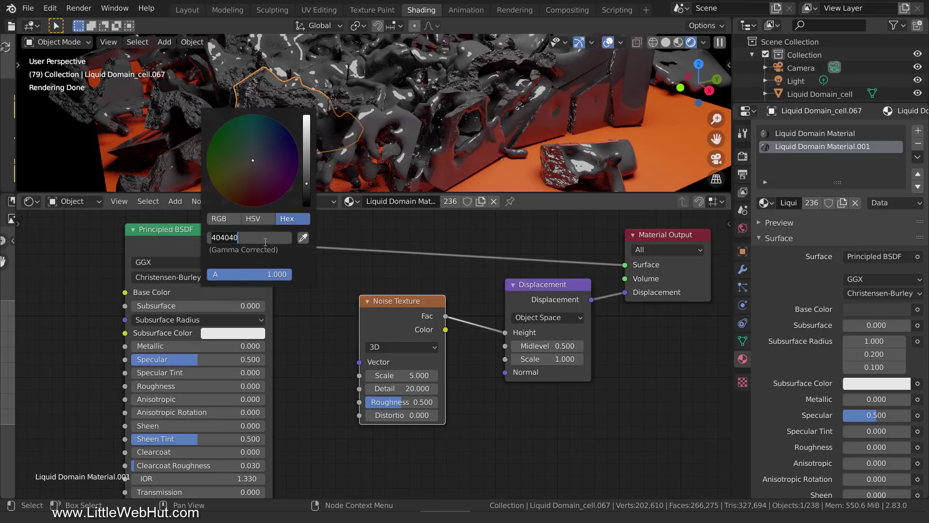
{"action": "key", "text": "ctrl+a"}
{"action": "type", "text": "707070"}
{"action": "key", "text": "Return"}
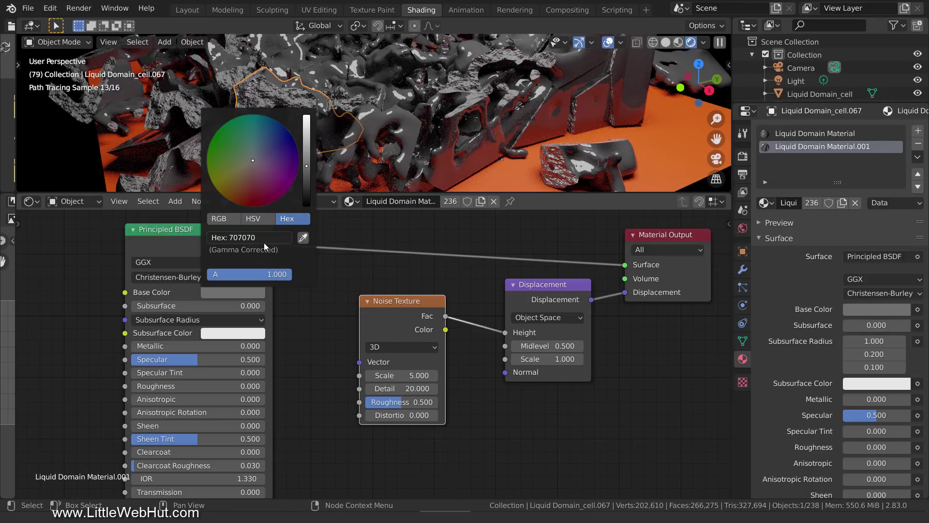
{"action": "left_click", "coordinate": [215, 387]}
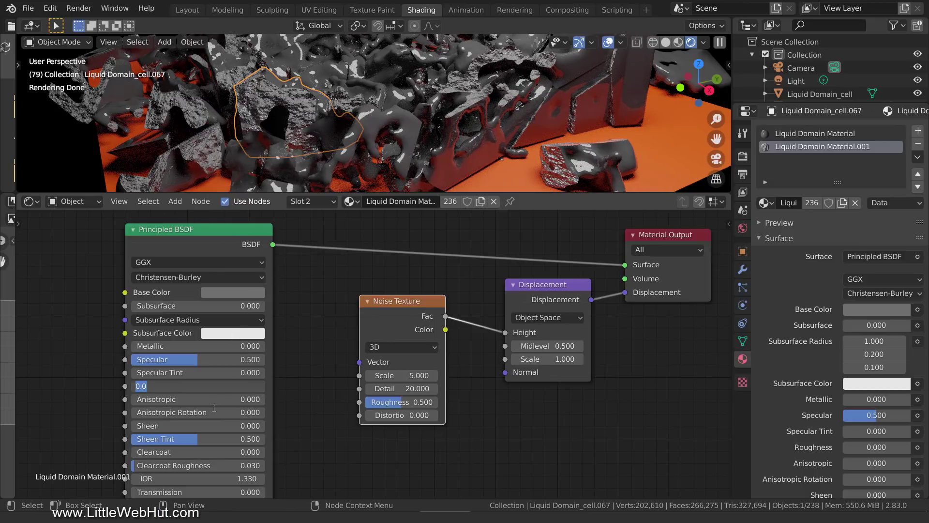
{"action": "type", "text": "0.5"}
{"action": "key", "text": "Return"}
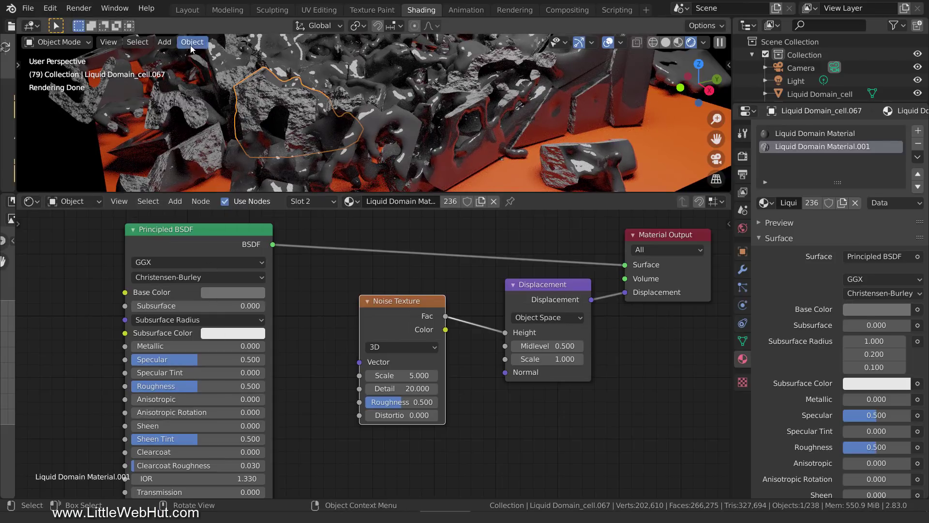
- Return to the Layout workspace and set the animation end frame to 110
{"action": "left_click", "coordinate": [189, 13]}
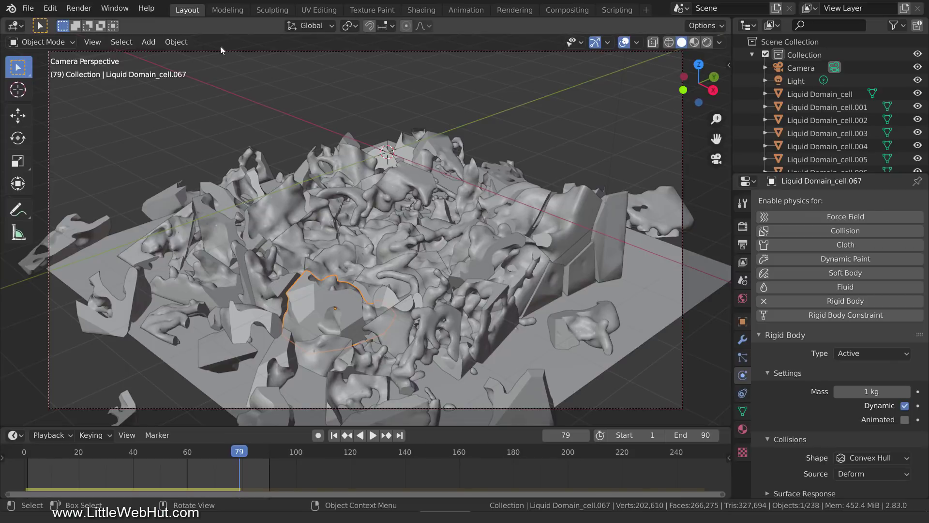
{"action": "left_click", "coordinate": [697, 434]}
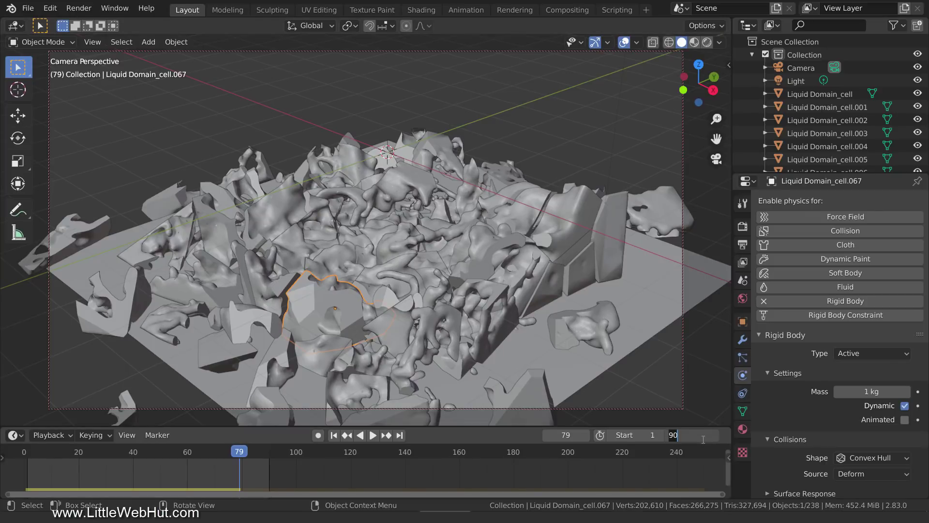
{"action": "type", "text": "110"}
{"action": "key", "text": "Return"}
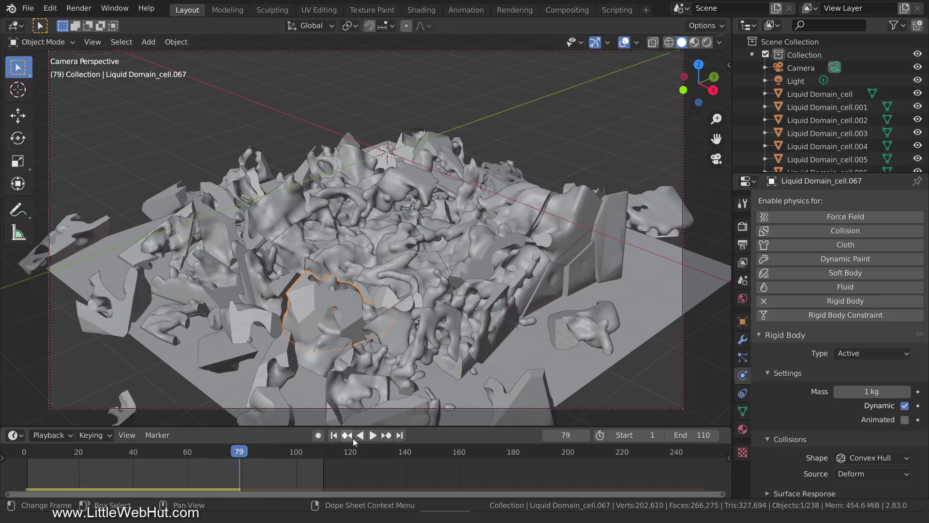
- Play the shattering simulation from frame 1 and stop it at frame 12
{"action": "left_click", "coordinate": [335, 436]}
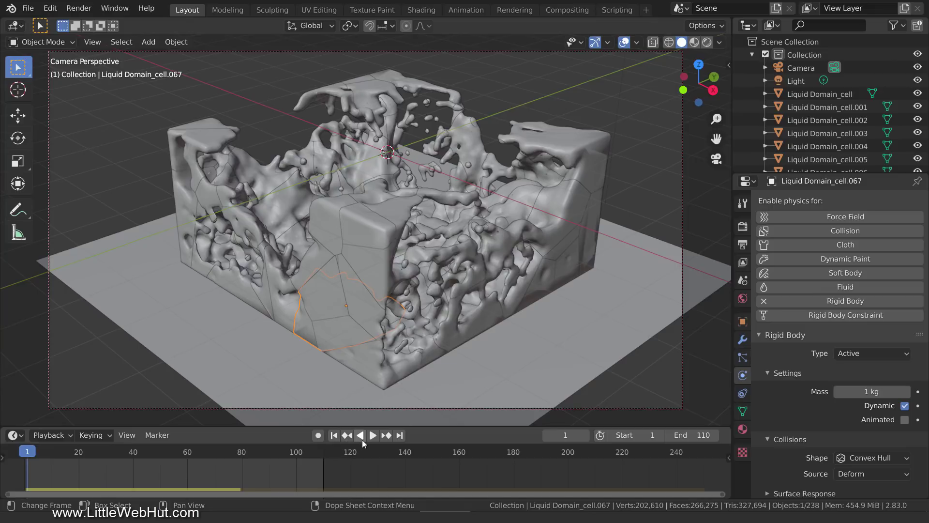
{"action": "left_click", "coordinate": [373, 438]}
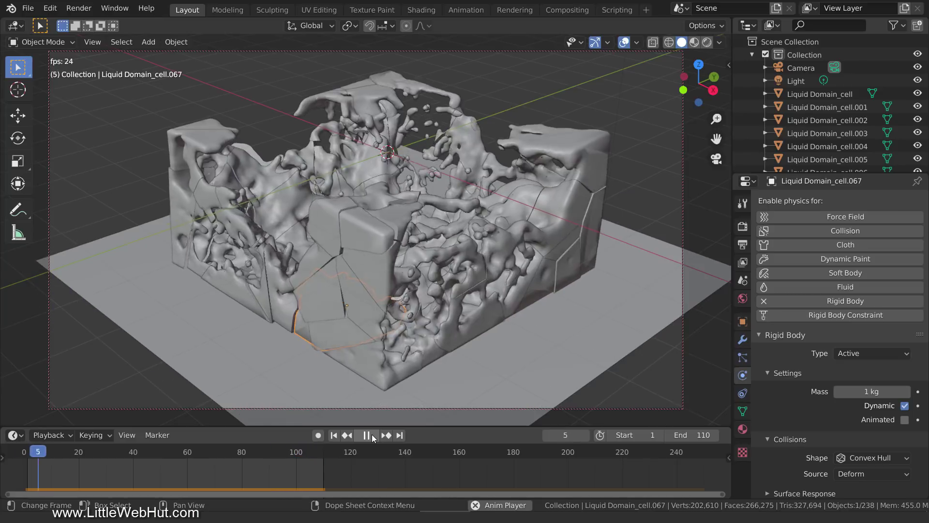
{"action": "left_click", "coordinate": [373, 437]}
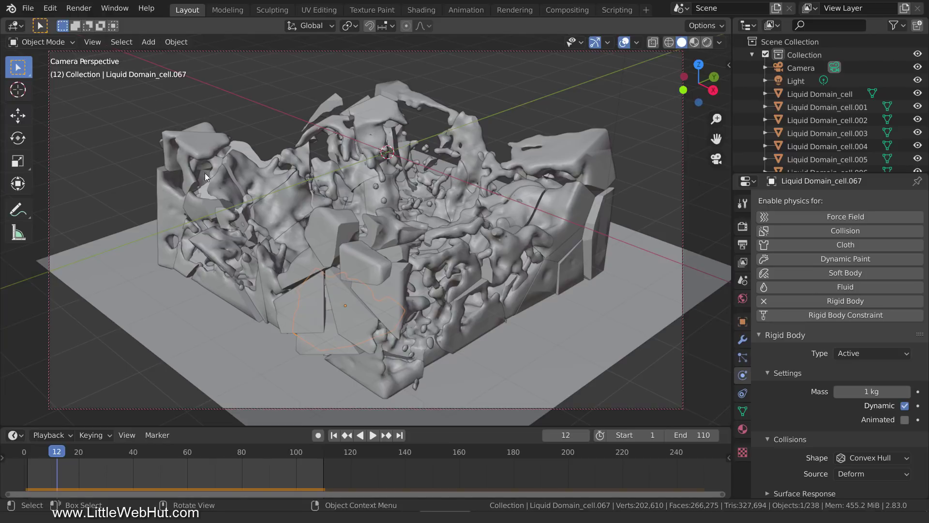
- Save solid.blend and render the 110-frame animation to 0001-0110.mkv
{"action": "left_click", "coordinate": [30, 10]}
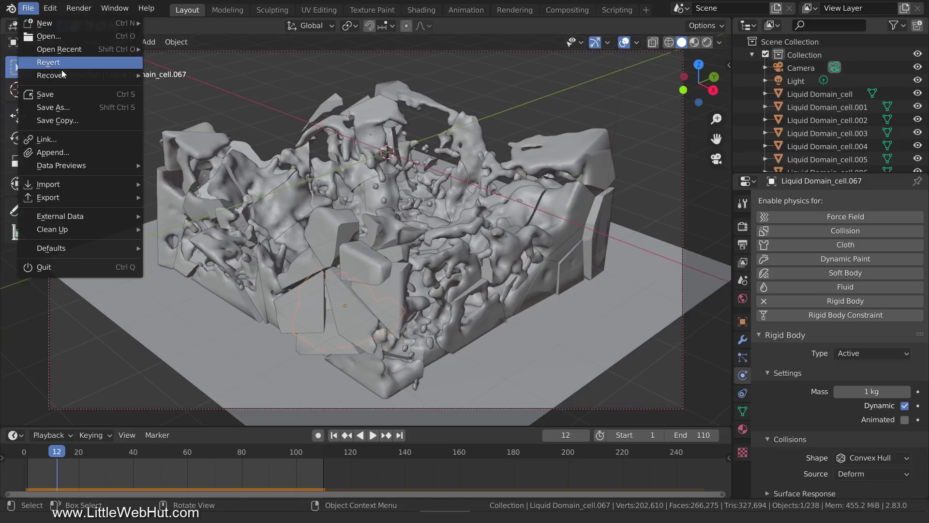
{"action": "left_click", "coordinate": [71, 94]}
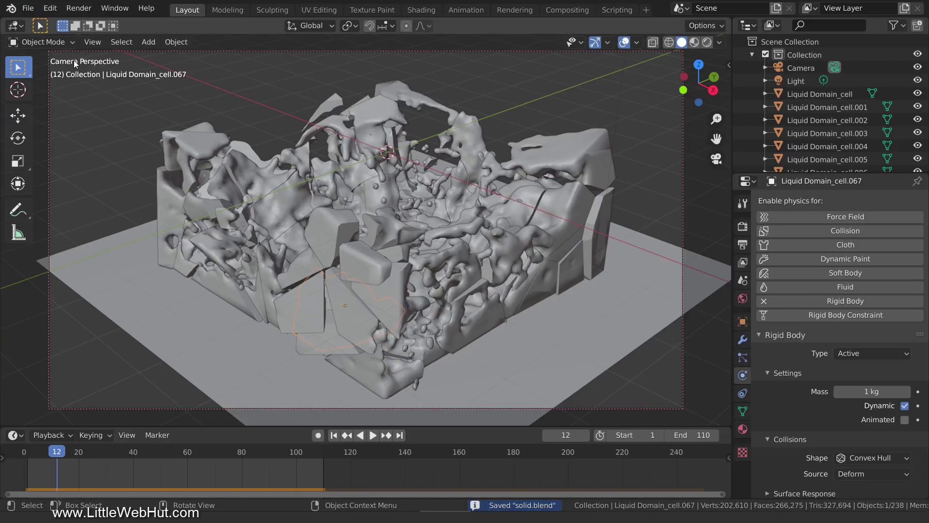
{"action": "left_click", "coordinate": [87, 12]}
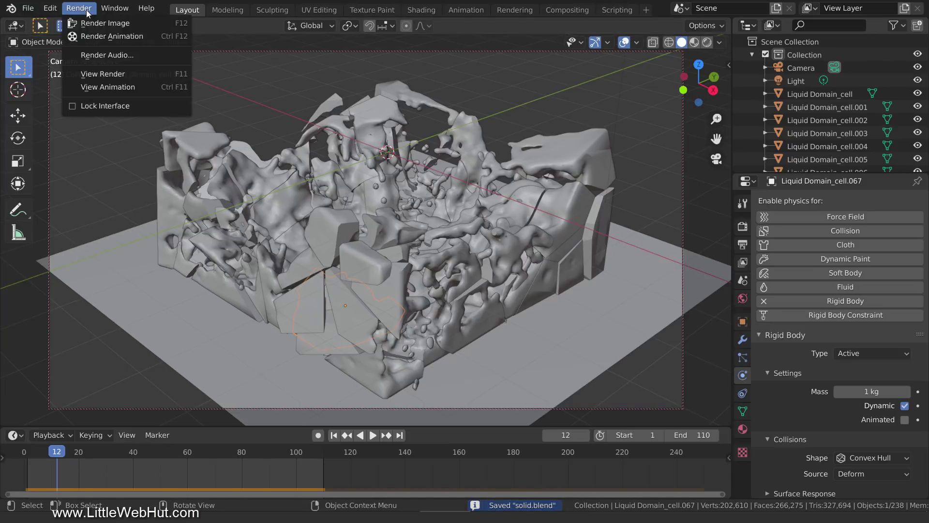
{"action": "left_click", "coordinate": [149, 36]}
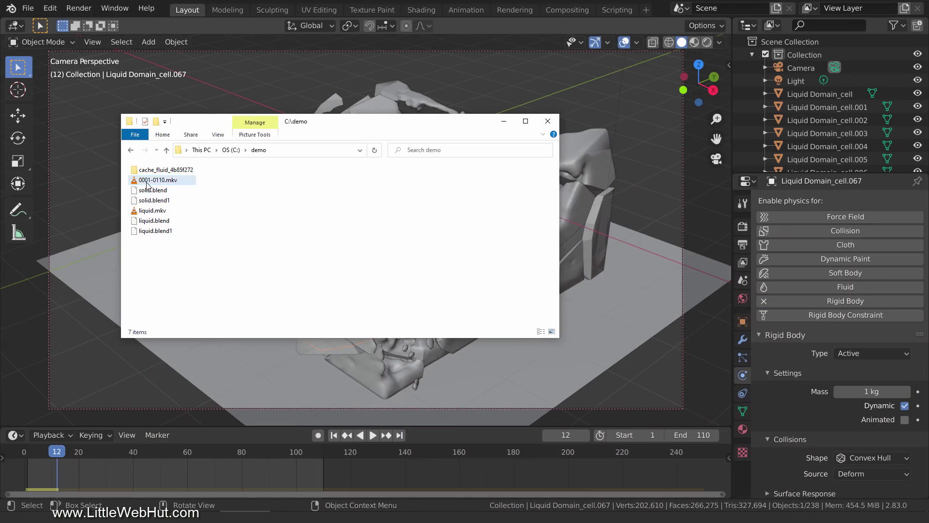
- Rename 0001-0110.mkv in C:\demo to solid.mkv, then return to Blender
{"action": "left_click", "coordinate": [147, 182]}
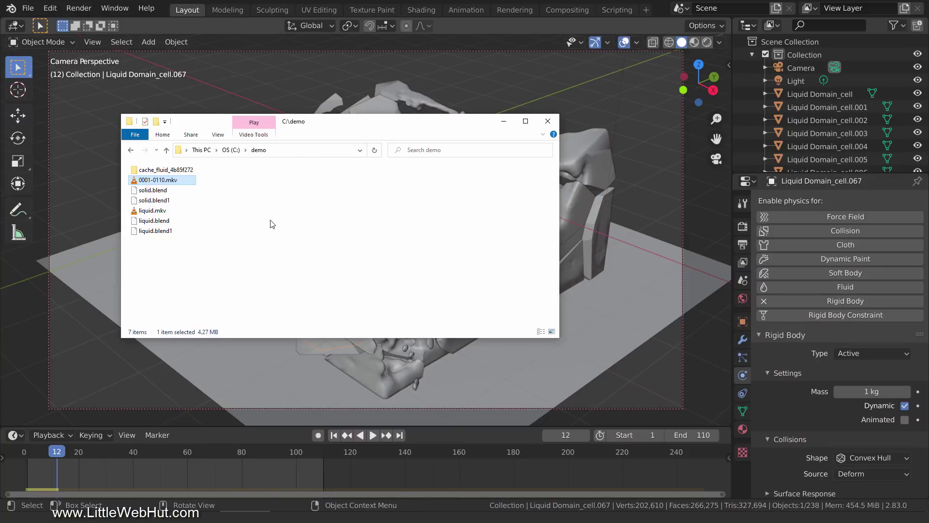
{"action": "left_click", "coordinate": [154, 180]}
{"action": "type", "text": "s"}
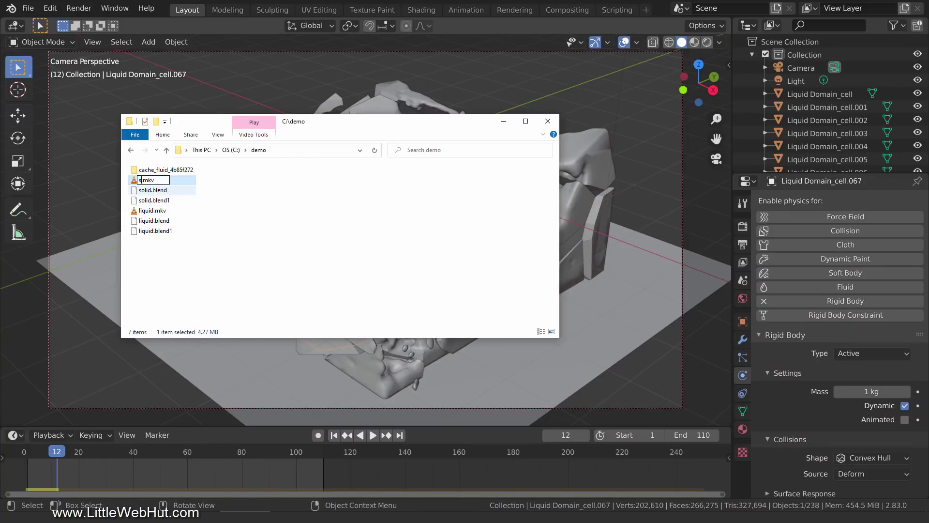
{"action": "type", "text": "olid"}
{"action": "key", "text": "Return"}
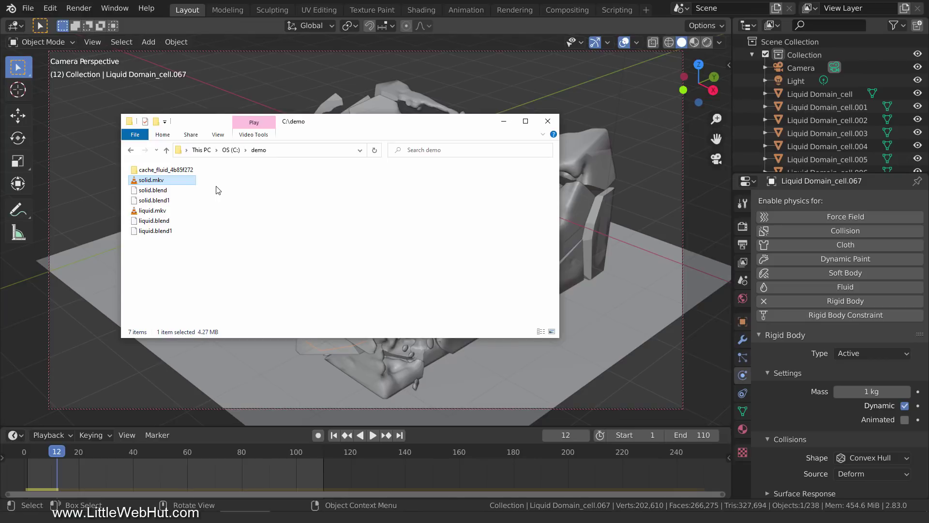
{"action": "left_click", "coordinate": [28, 10]}
- Save the project as combined.blend in C:\demo, replacing 'solid' in the name
{"action": "left_click", "coordinate": [60, 103]}
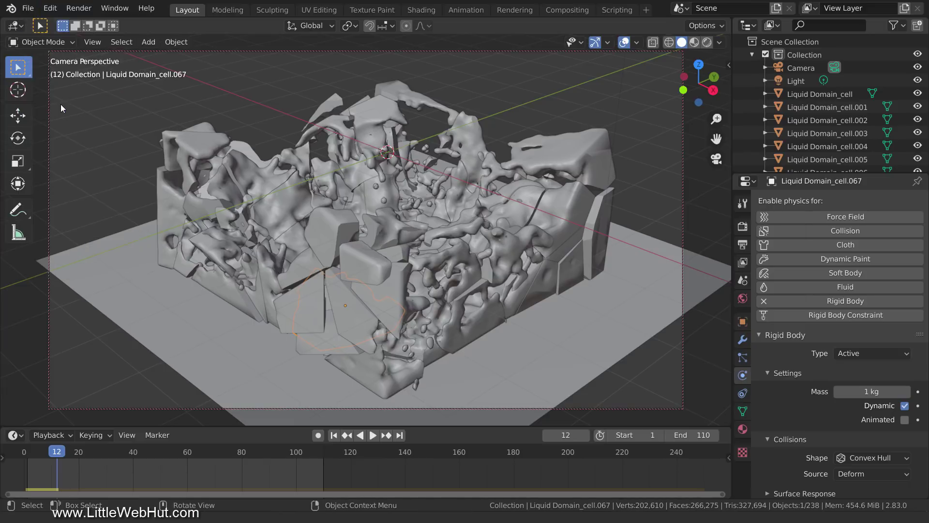
{"action": "left_click", "coordinate": [306, 454]}
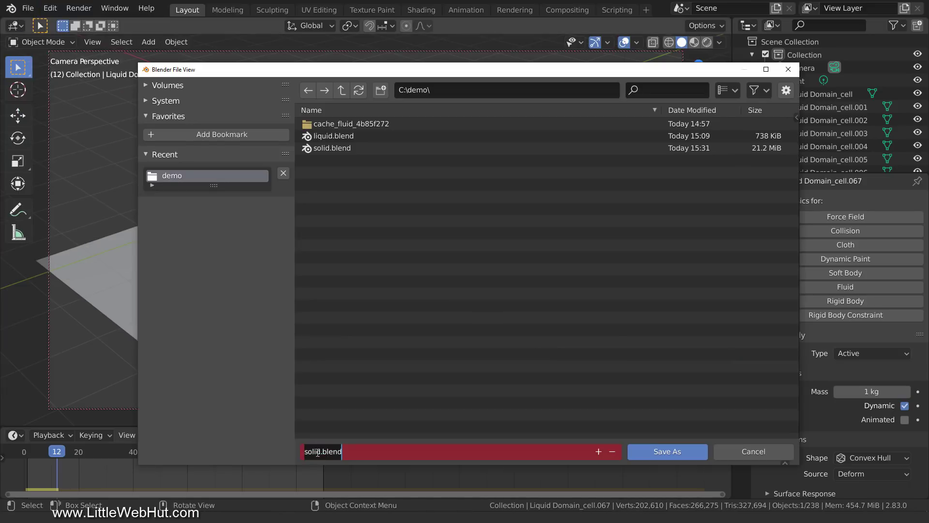
{"action": "double_click", "coordinate": [312, 451]}
{"action": "type", "text": "combined"}
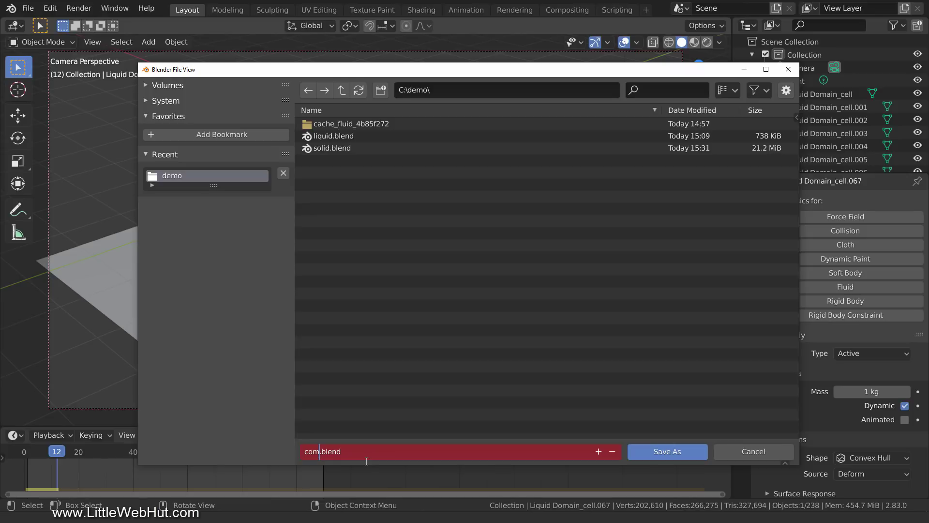
{"action": "key", "text": "Return"}
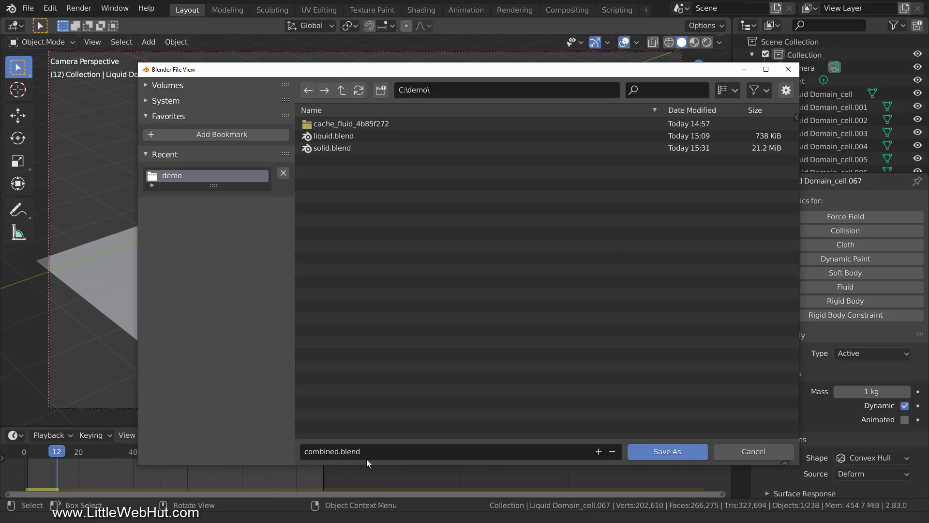
{"action": "left_click", "coordinate": [663, 451]}
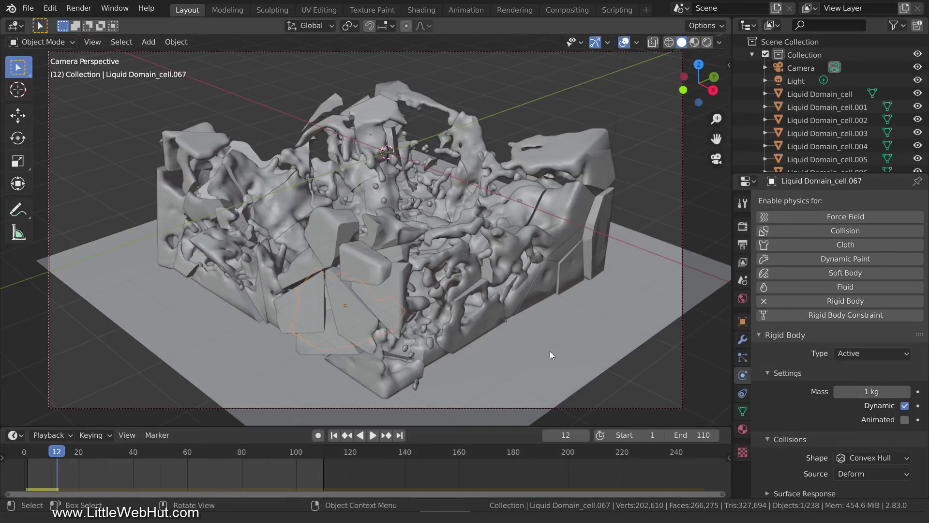
- Turn the main area into the Video Sequencer with the playhead at frame 1
{"action": "left_click", "coordinate": [15, 25]}
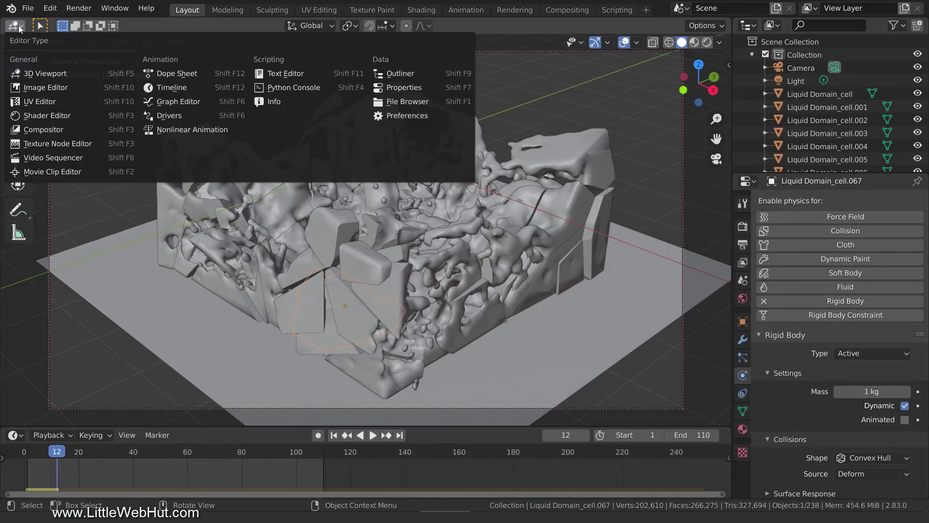
{"action": "left_click", "coordinate": [88, 155]}
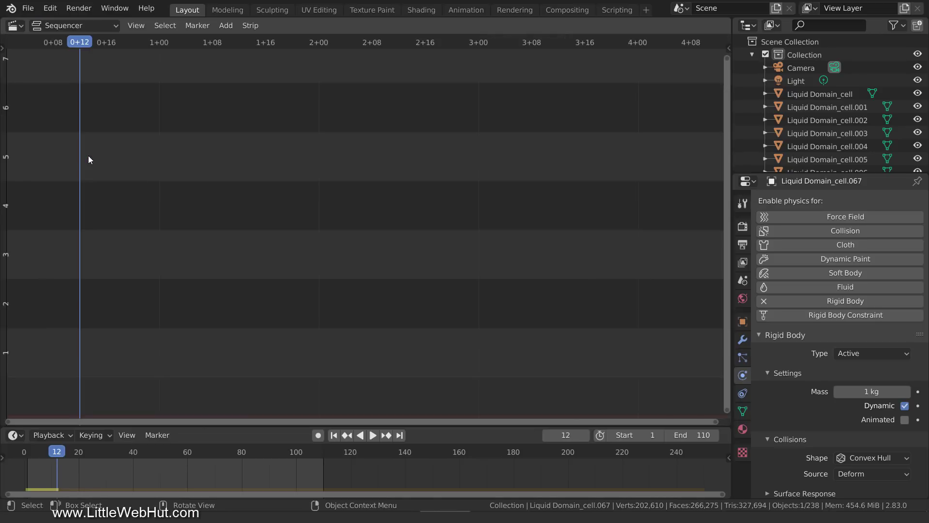
{"action": "left_click", "coordinate": [334, 435]}
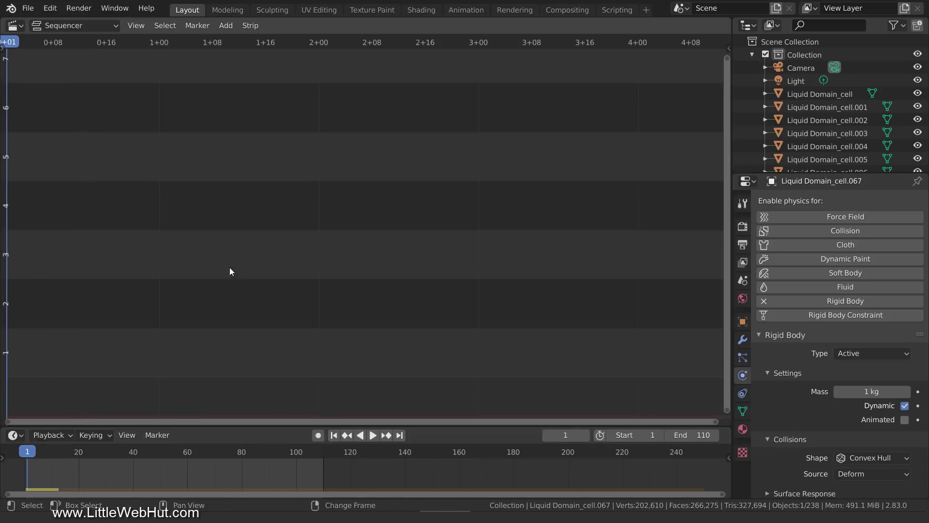
- Add liquid.mkv and solid.mkv from C:\demo as movie strips
{"action": "key", "text": "shift+a"}
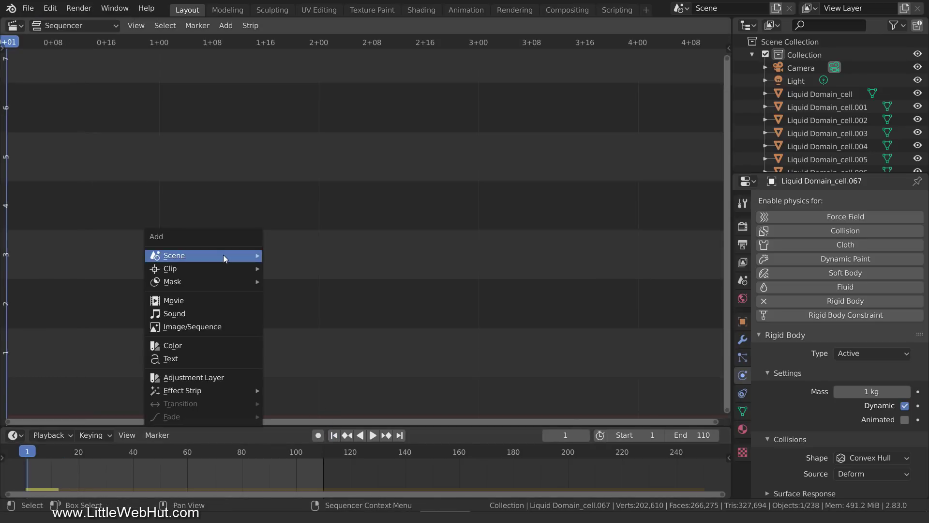
{"action": "left_click", "coordinate": [223, 301]}
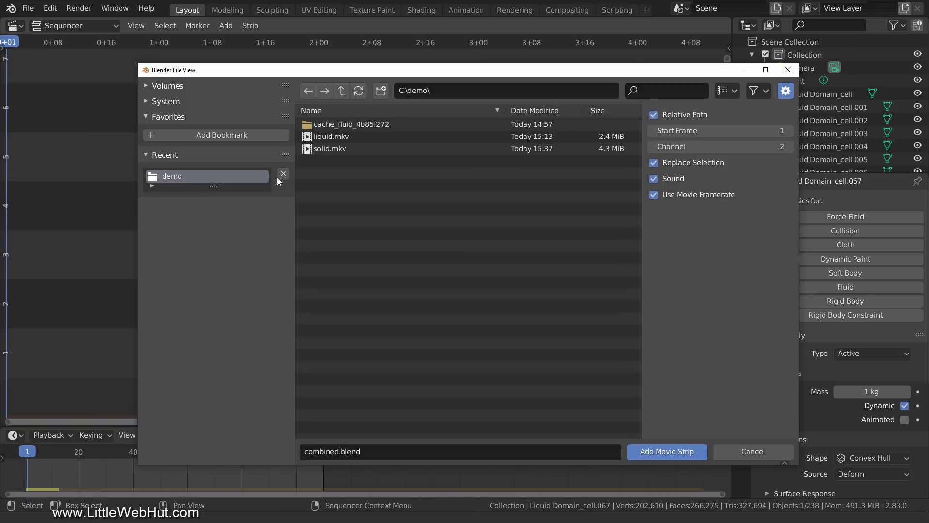
{"action": "left_click", "coordinate": [310, 137]}
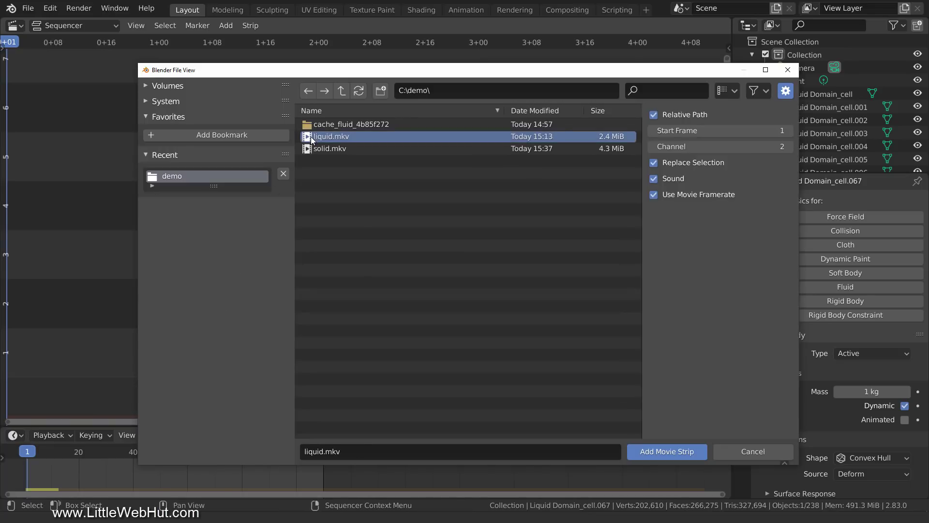
{"action": "left_click", "coordinate": [317, 149], "text": "shift"}
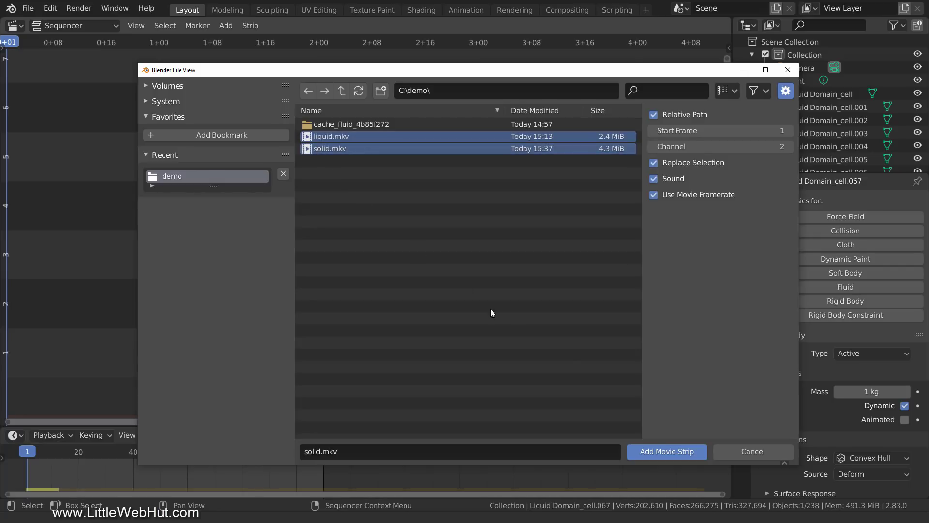
{"action": "left_click", "coordinate": [688, 454]}
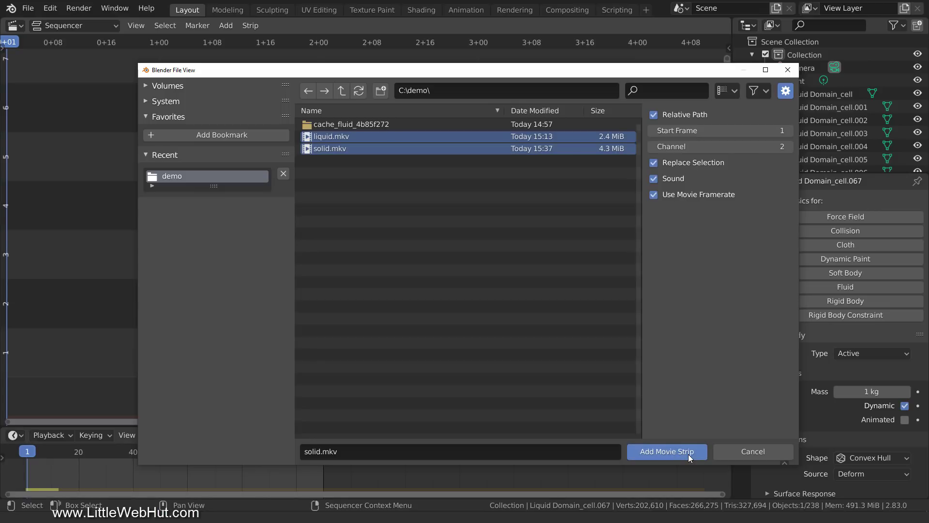
{"action": "scroll", "coordinate": [413, 218], "scroll_direction": "down", "scroll_amount": 4}
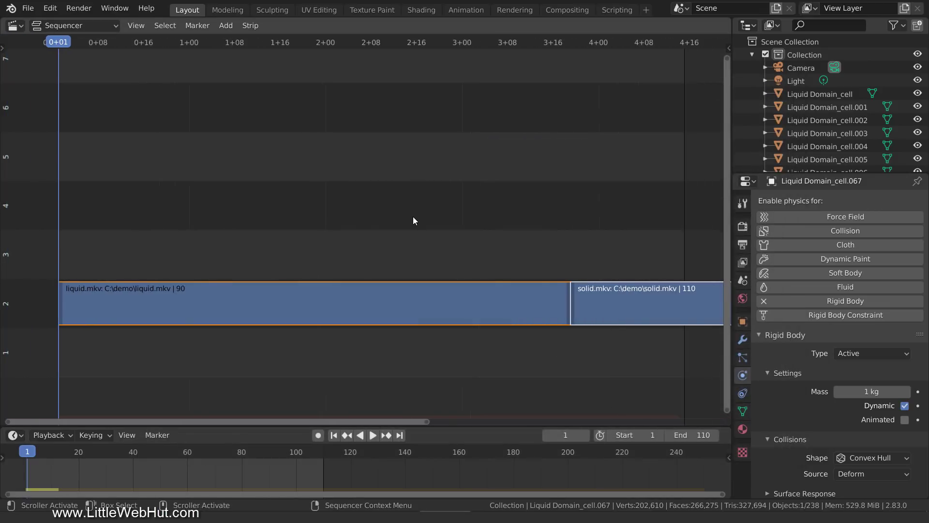
{"action": "scroll", "coordinate": [412, 223], "scroll_direction": "down", "scroll_amount": 2}
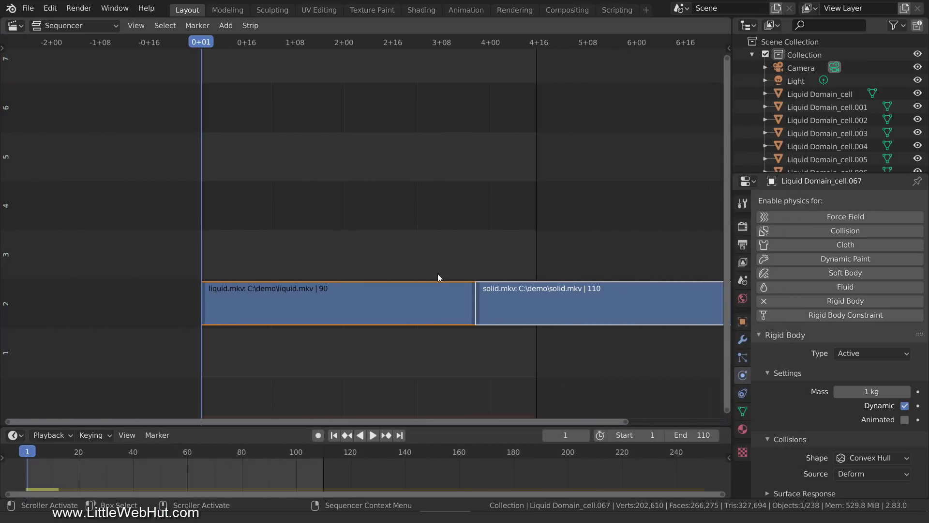
{"action": "left_click_drag", "start_coordinate": [442, 423], "coordinate": [550, 423]}
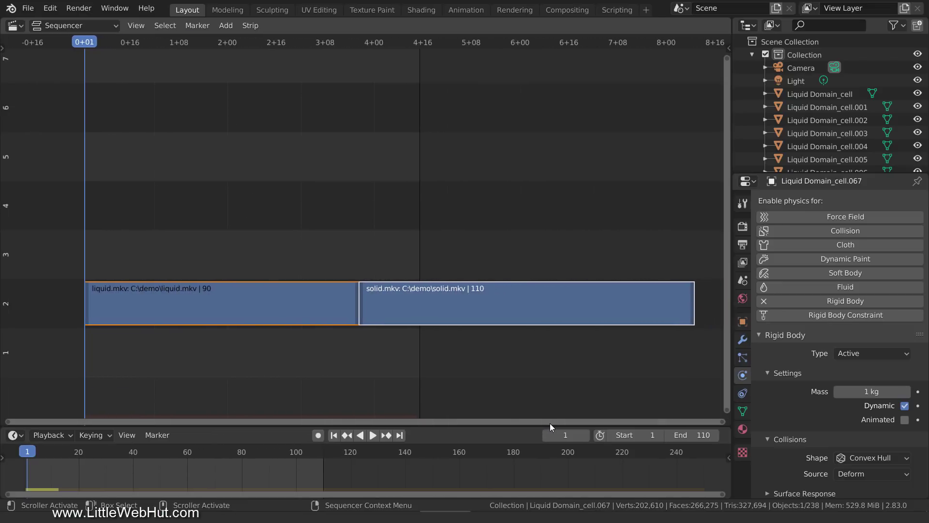
{"action": "left_click", "coordinate": [460, 315]}
{"action": "mouse_move", "coordinate": [460, 315]}
{"action": "left_mouse_down"}
{"action": "mouse_move", "coordinate": [459, 291]}
{"action": "mouse_move", "coordinate": [378, 290]}
{"action": "mouse_move", "coordinate": [459, 289]}
{"action": "mouse_move", "coordinate": [460, 308]}
{"action": "left_mouse_up"}
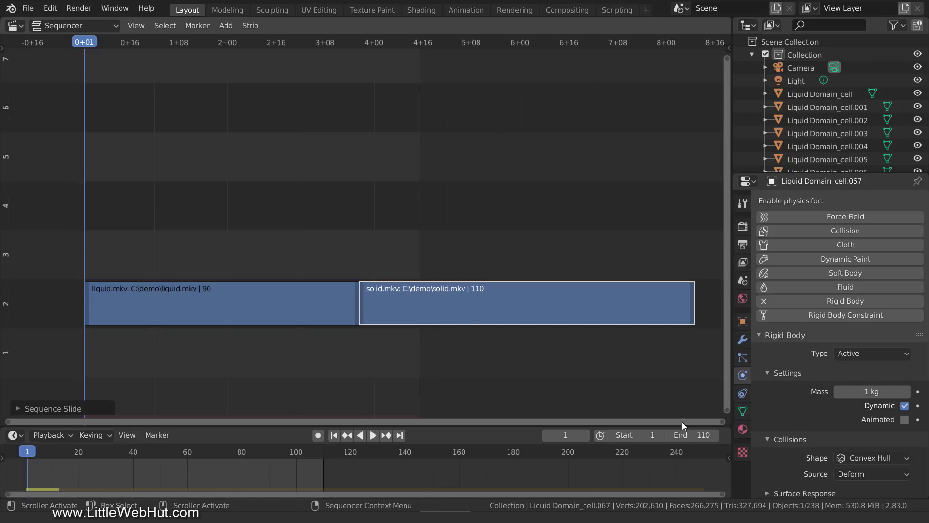
- Set the scene end frame to 200 and check Post Processing's Sequencer option in Output Properties
{"action": "left_click", "coordinate": [699, 435]}
{"action": "type", "text": "2"}
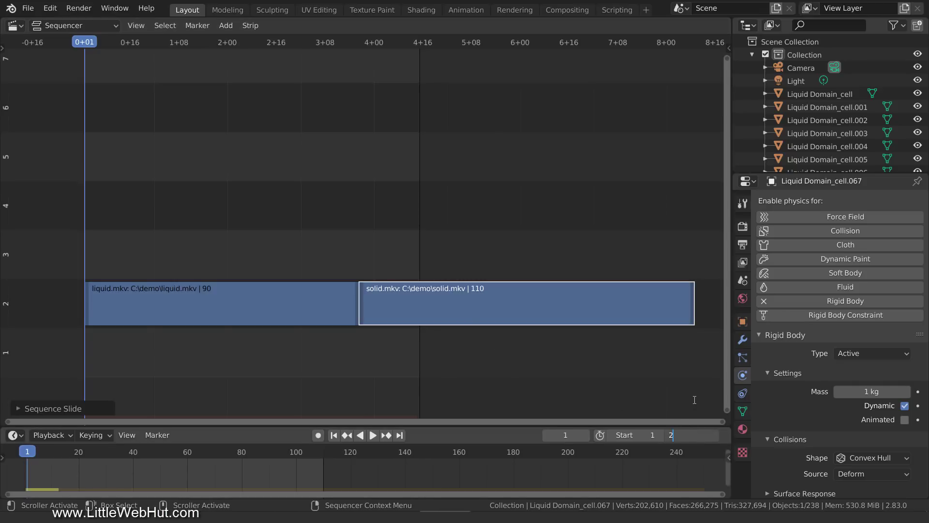
{"action": "type", "text": "00"}
{"action": "key", "text": "Return"}
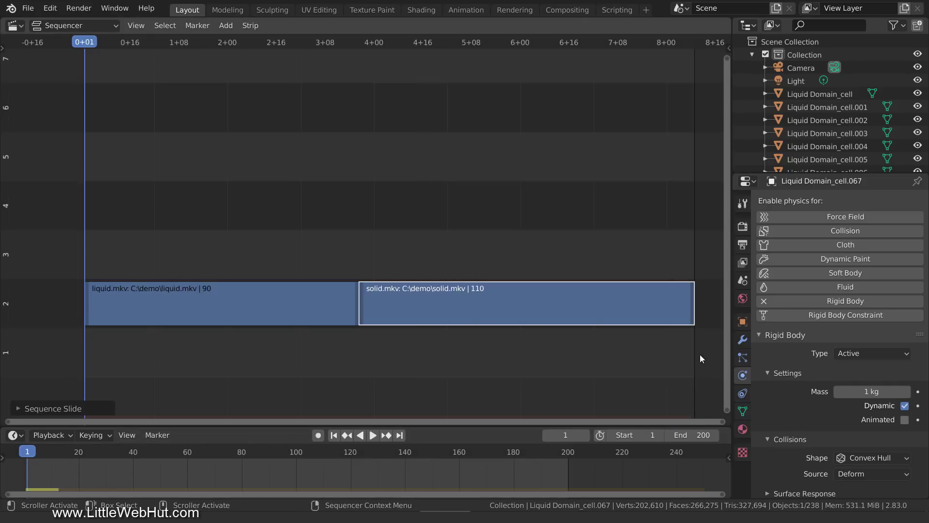
{"action": "left_click", "coordinate": [739, 242]}
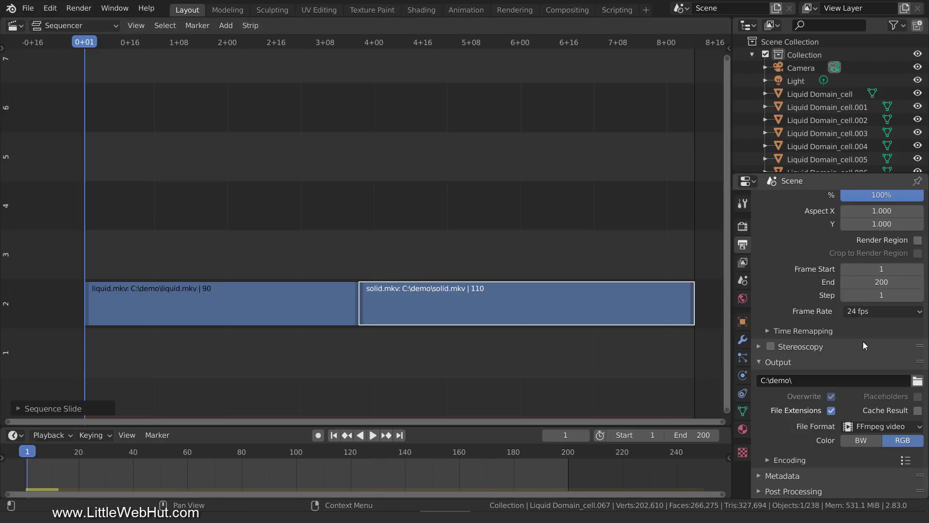
{"action": "left_click", "coordinate": [759, 490]}
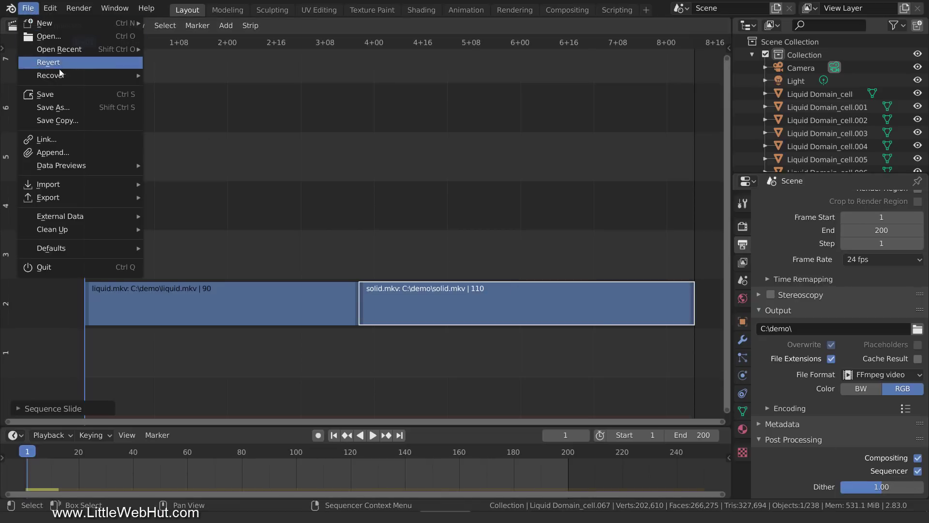
- Save combined.blend and render the full 200-frame animation to C:\demo
{"action": "left_click", "coordinate": [68, 94]}
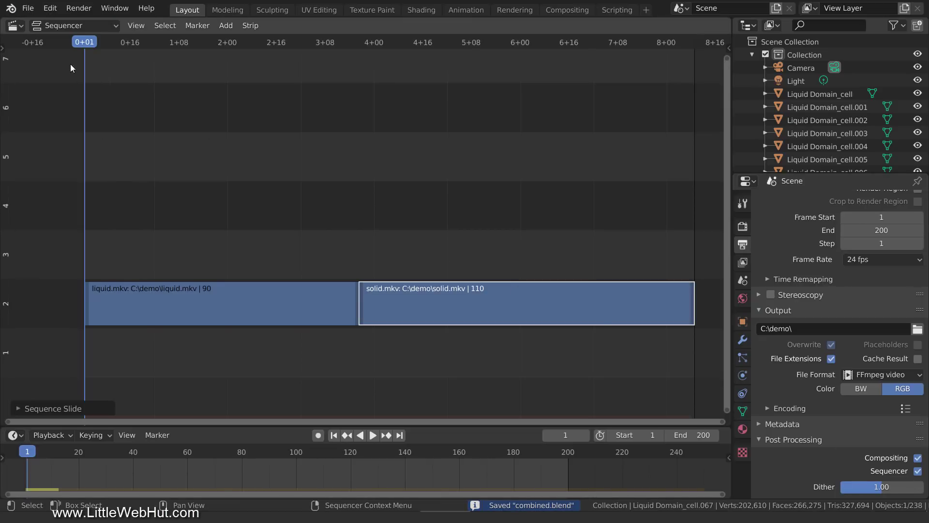
{"action": "left_click", "coordinate": [83, 9]}
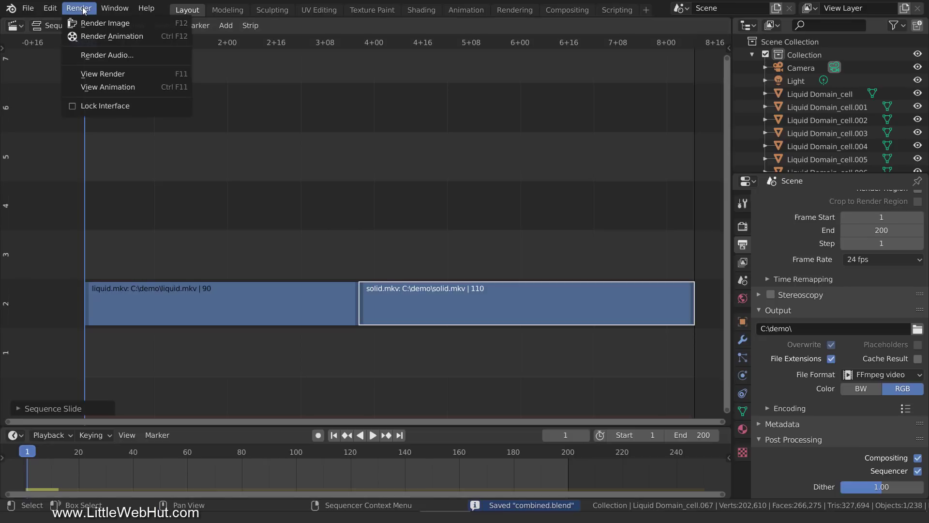
{"action": "left_click", "coordinate": [148, 37]}
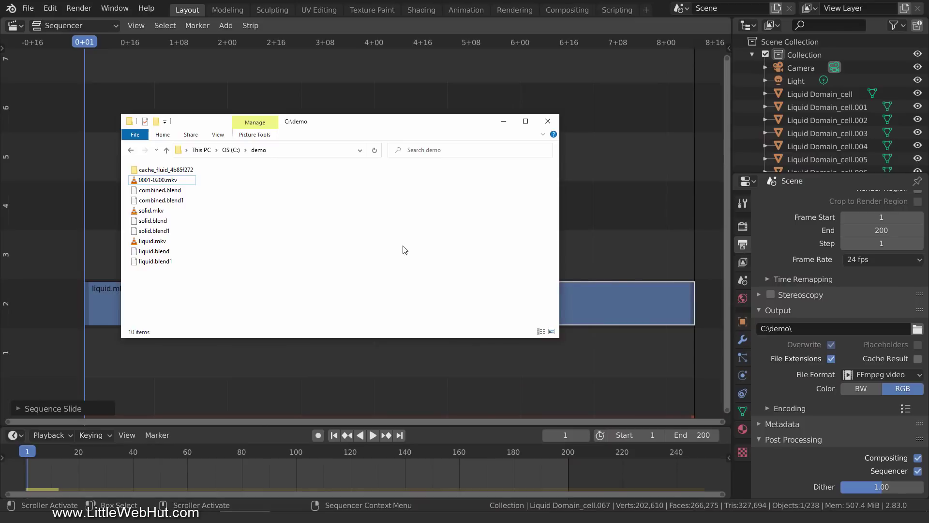
- Put the rendered 0001-0200.mkv file name in Explorer into rename mode
{"action": "left_click", "coordinate": [153, 181]}
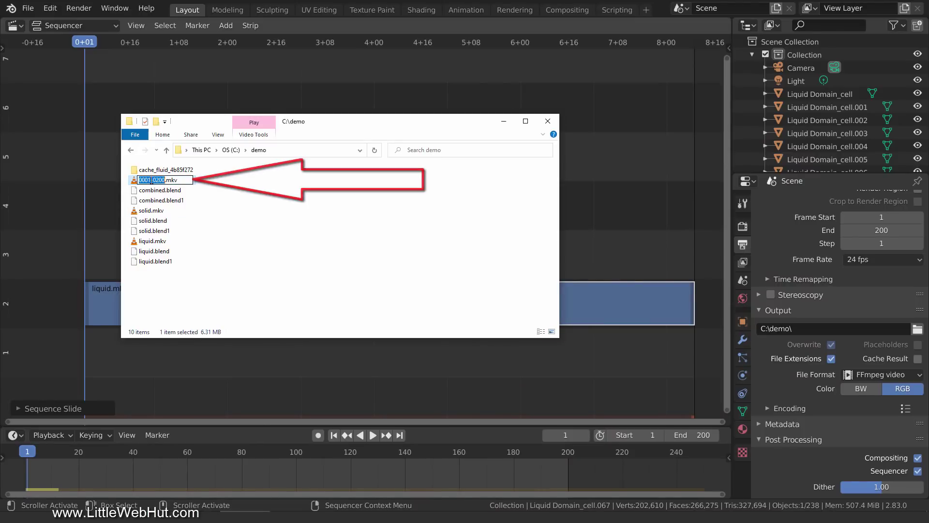